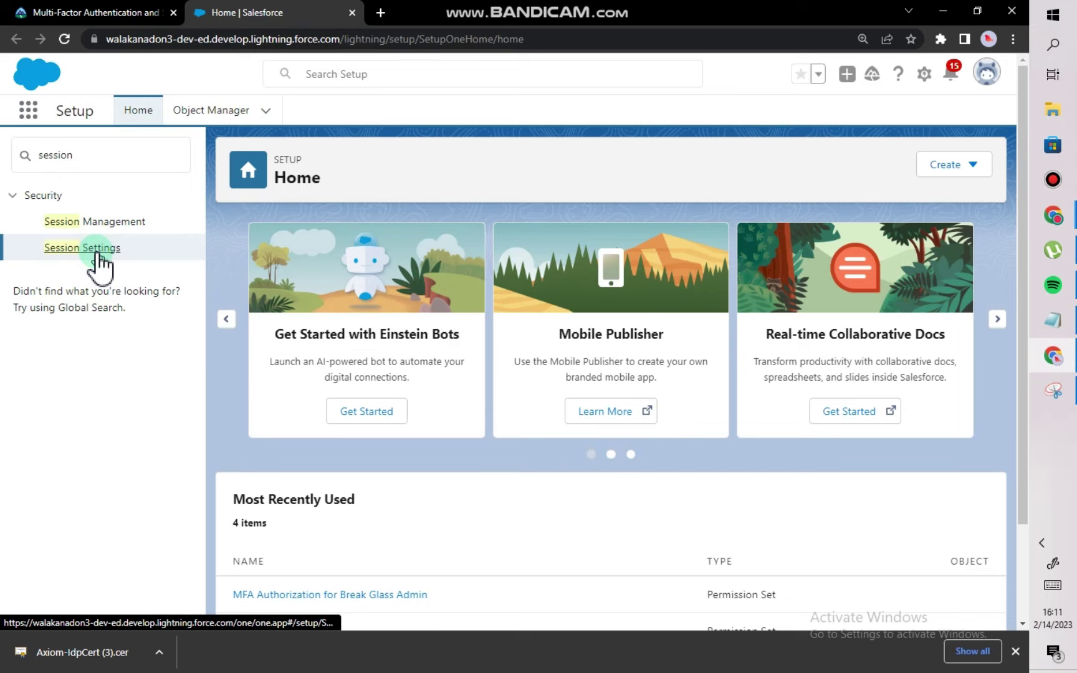
Enable Allow Lightning Login, restricted to Lightning Login User permission holders, and save Session Settings.
left_click(97, 252)
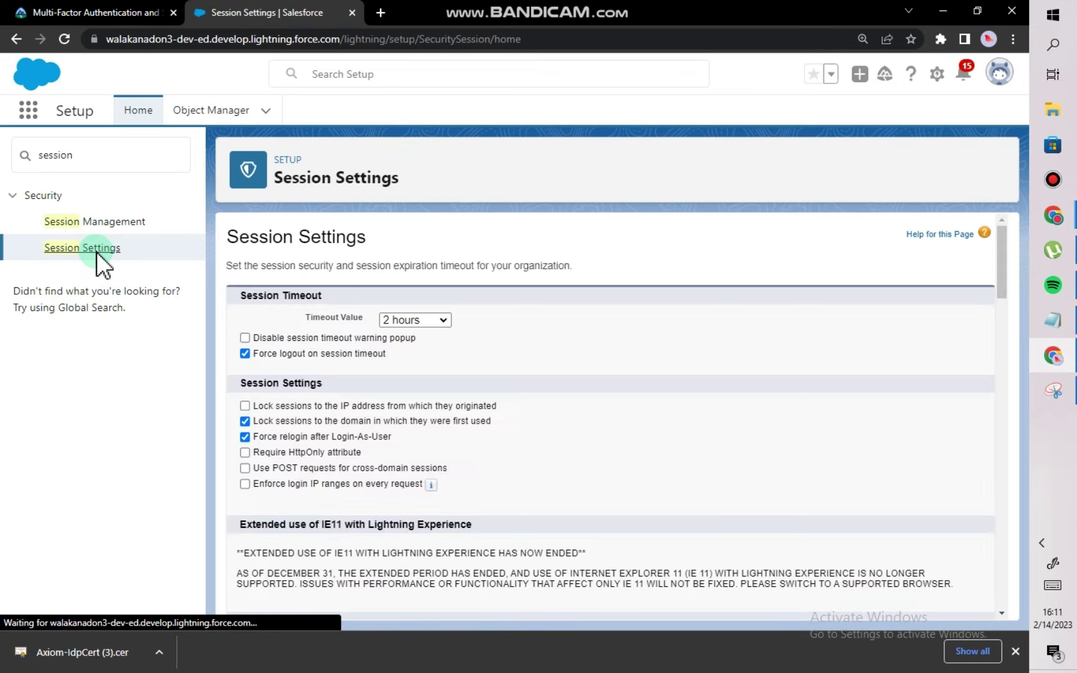
scroll(685, 461, "up", 15)
scroll(505, 487, "down", 7)
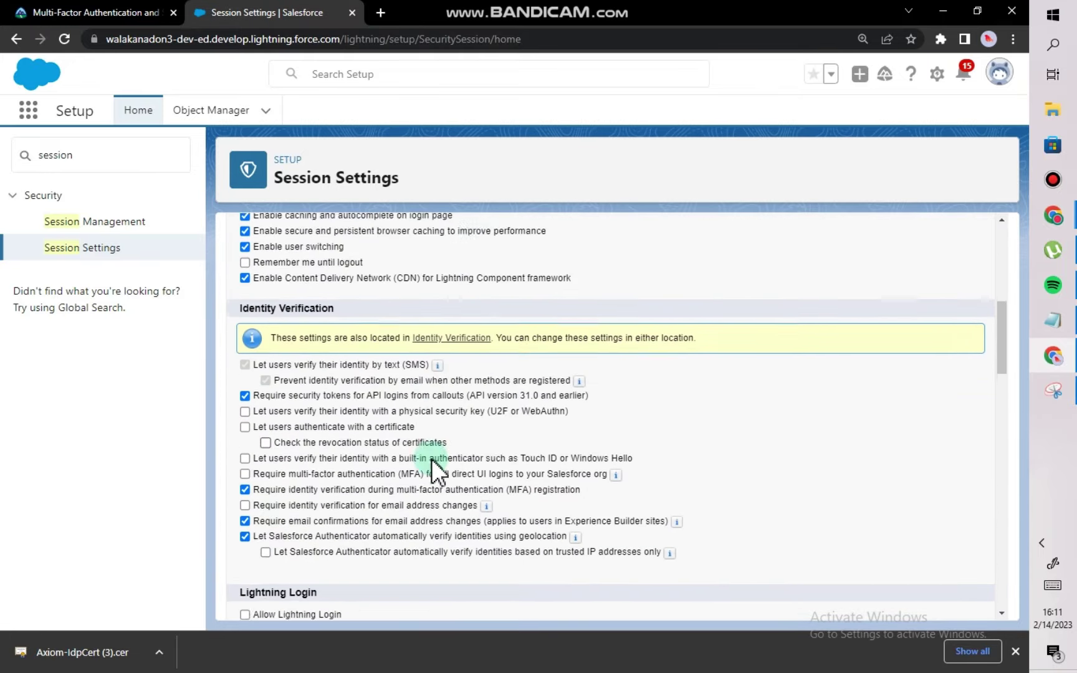
scroll(439, 473, "down", 4)
left_click(245, 368)
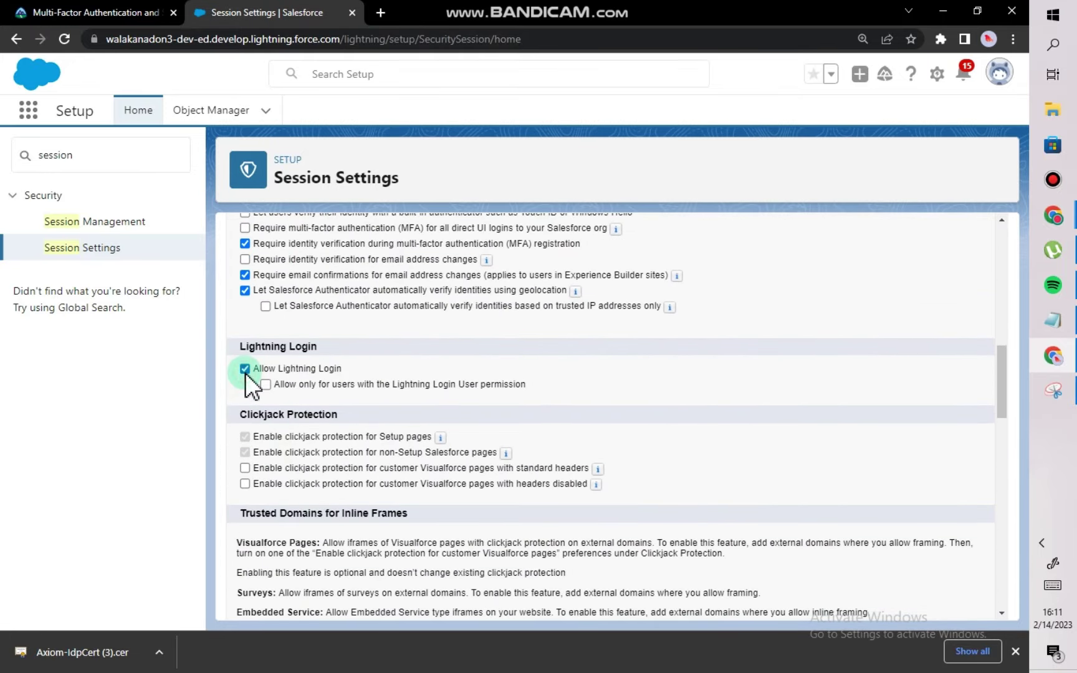
left_click(265, 385)
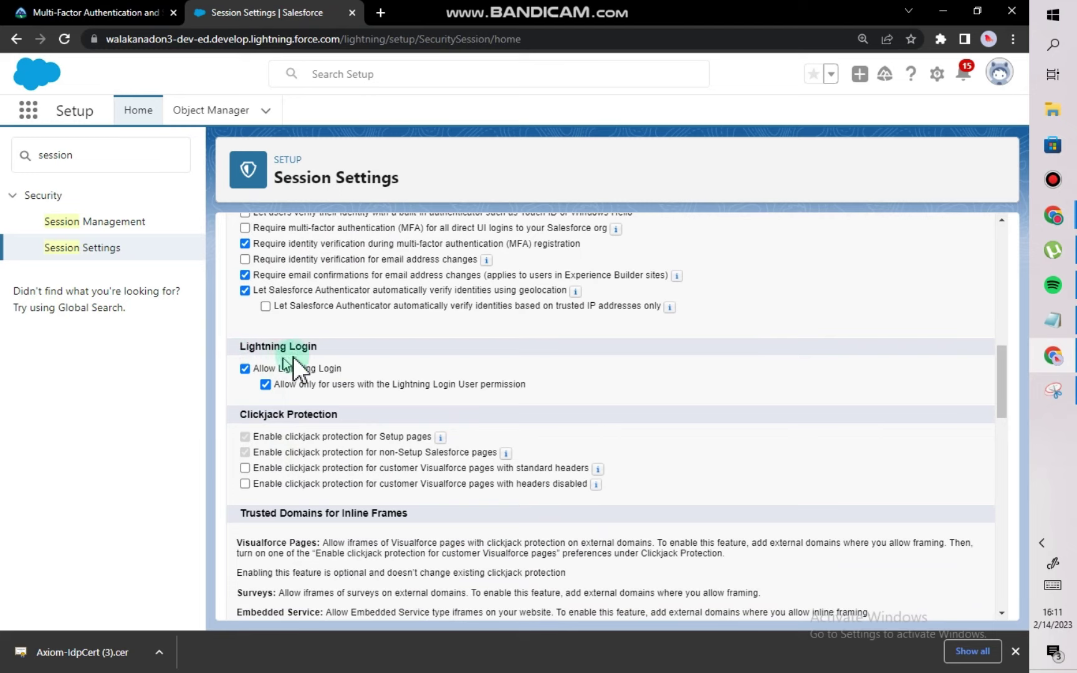
scroll(752, 501, "down", 10)
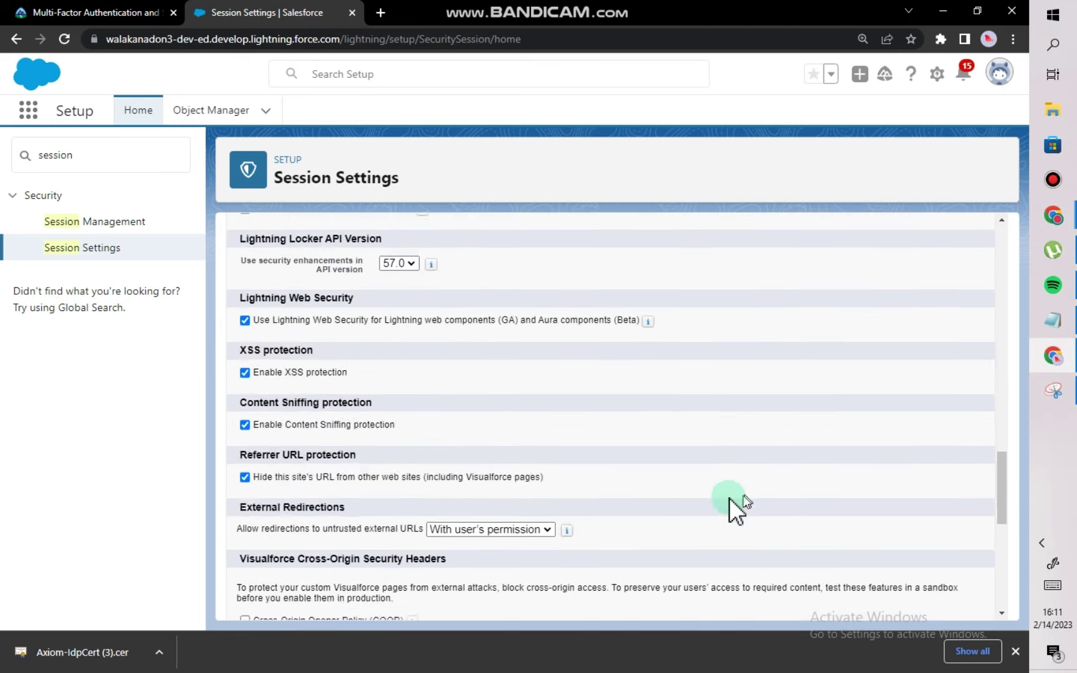
scroll(729, 498, "down", 8)
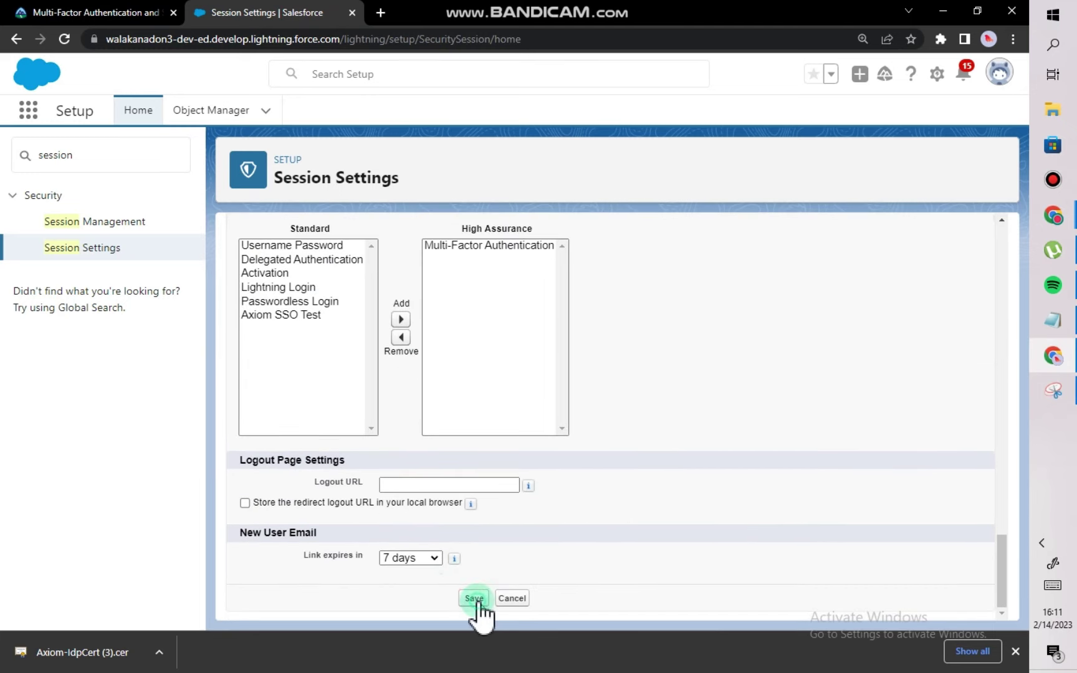
left_click(473, 598)
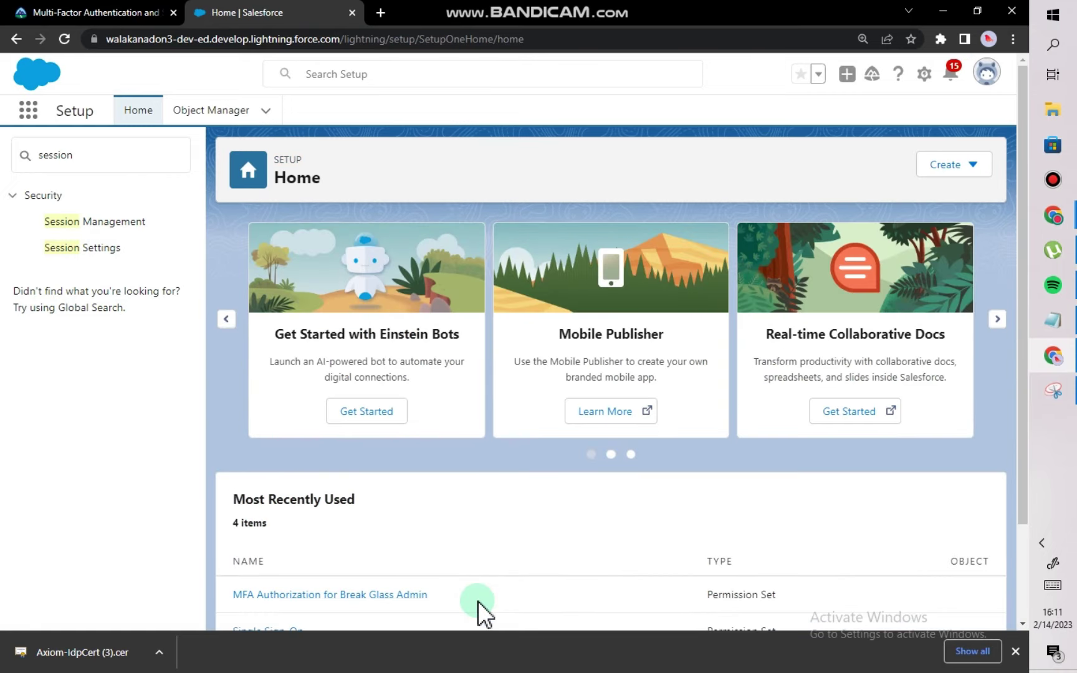
Find Permission Sets via Quick Find 'permi', filter to L, and start a new permission set.
left_click(128, 154)
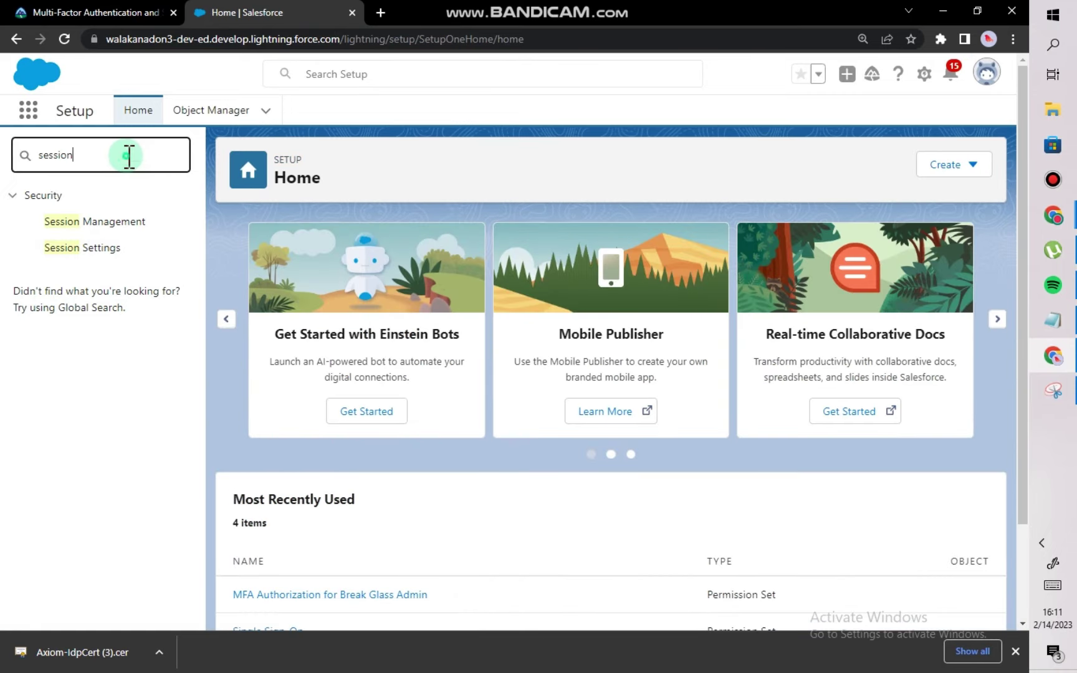
key("BackSpace")
key("BackSpace")
key("BackSpace")
key("BackSpace")
type("permi")
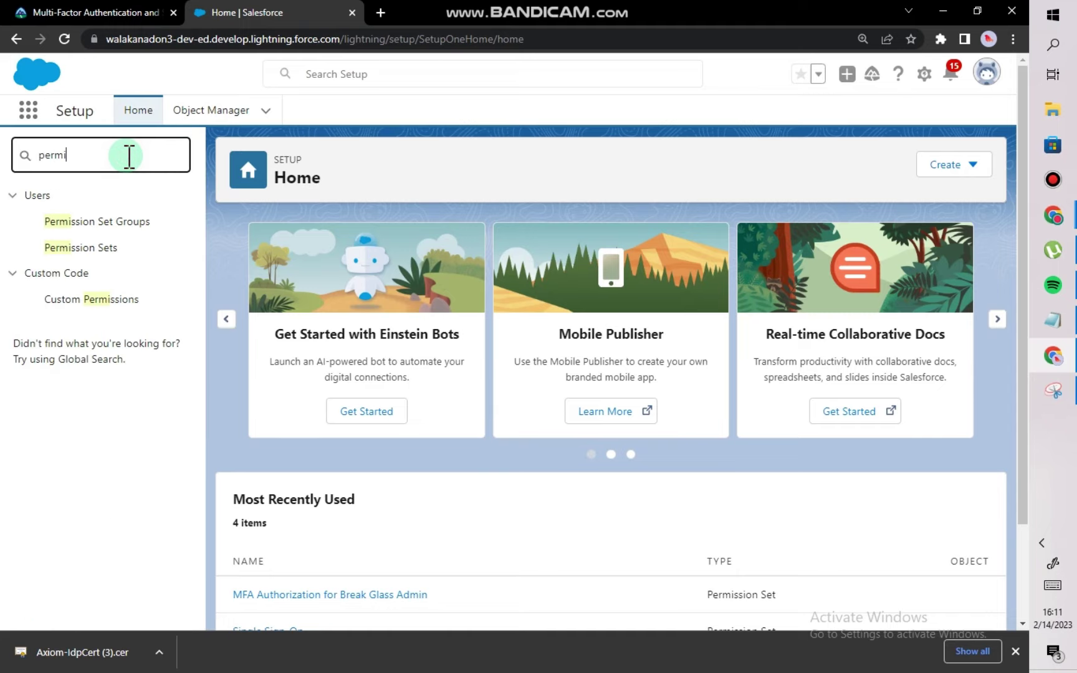
left_click(114, 249)
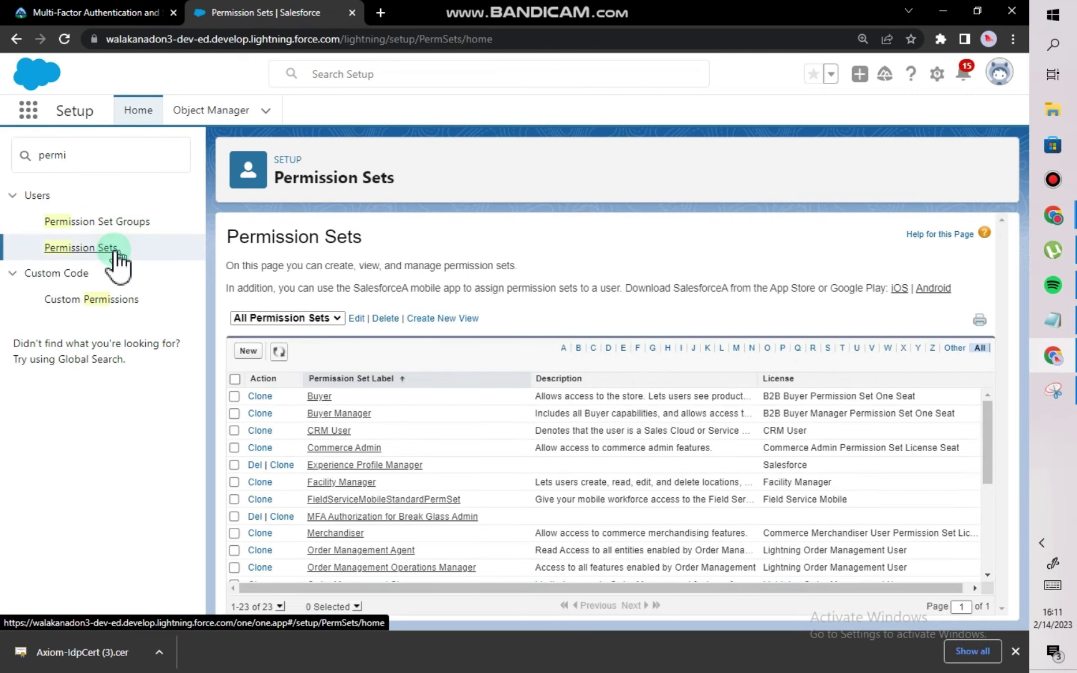
left_click(723, 348)
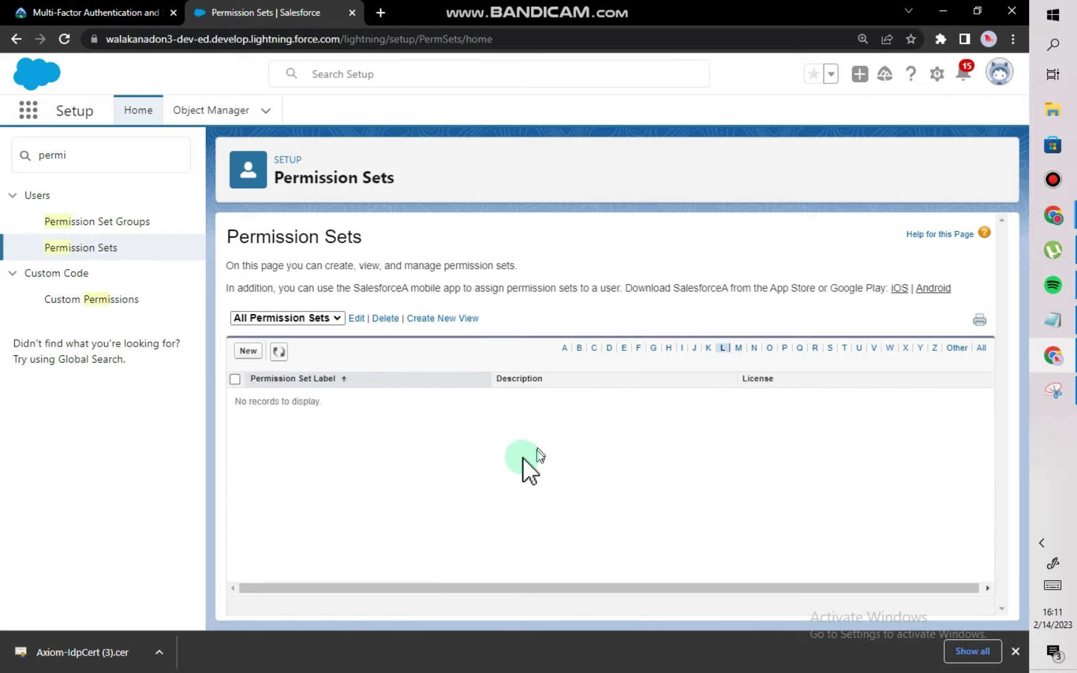
left_click(253, 354)
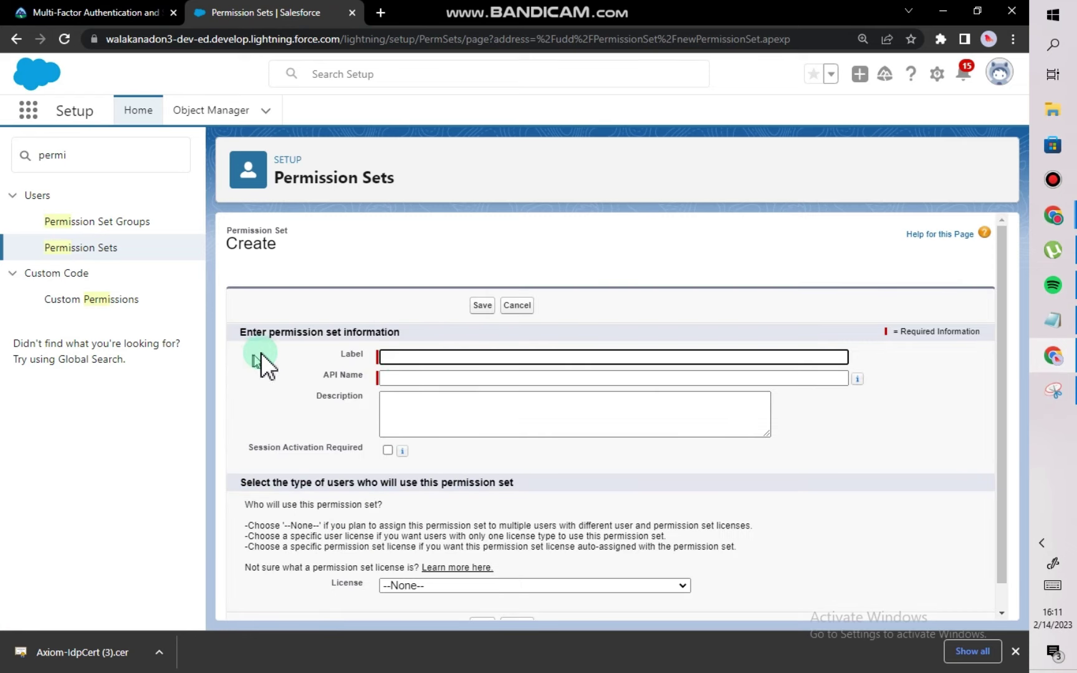
left_click(398, 355)
Copy the name 'Lightning Login User' from the superbadge instructions page.
left_click(160, 7)
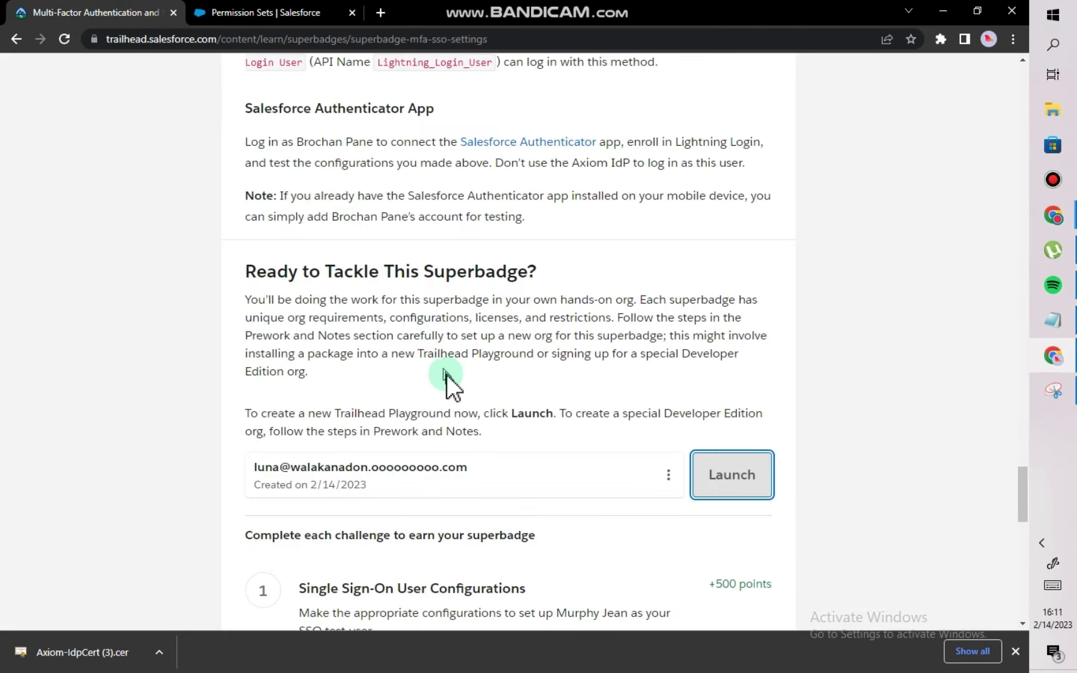
scroll(456, 376, "up", 3)
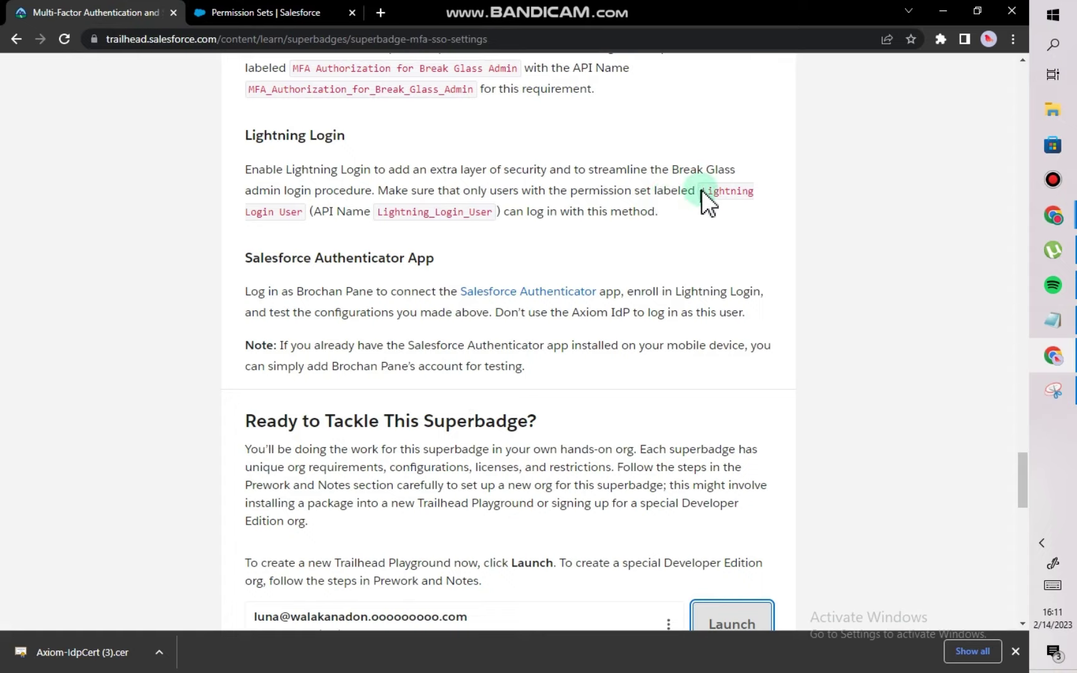
left_click_drag(699, 190, 302, 215)
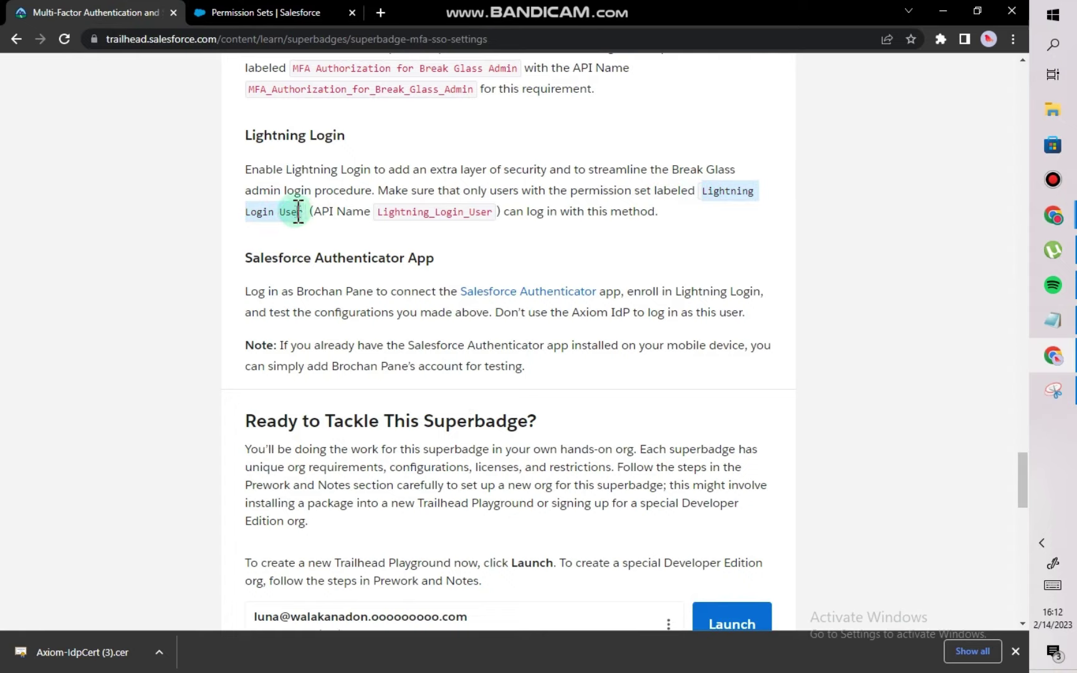
right_click(303, 214)
left_click(323, 223)
Paste it as the Label, let API Name fill as Lightning_Login_User, and save.
left_click(282, 13)
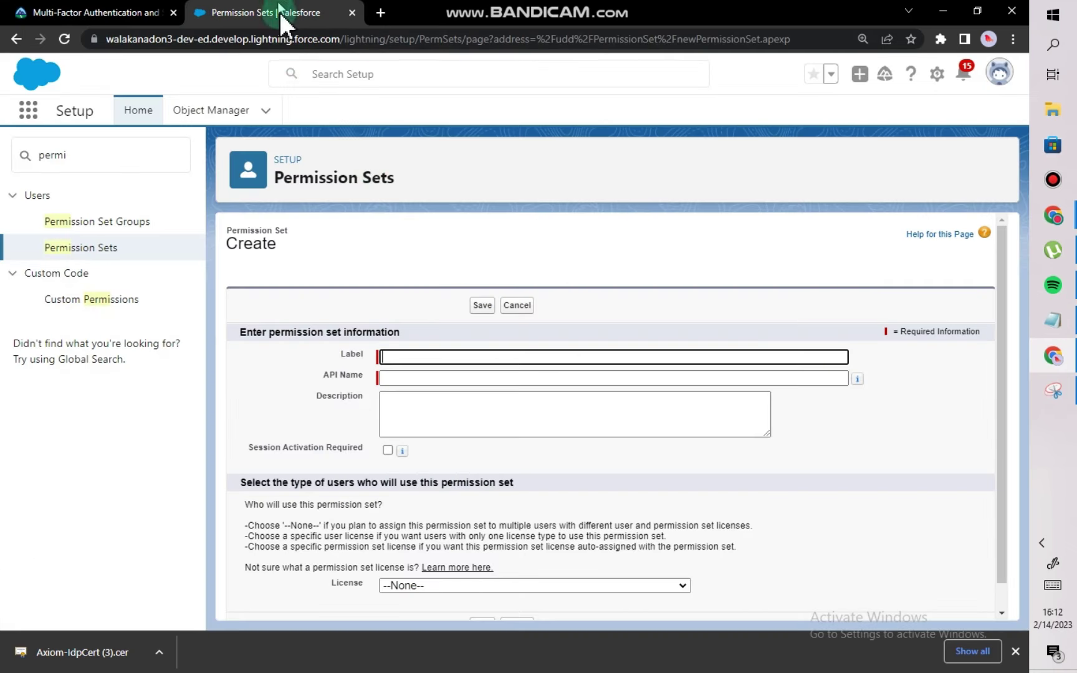
left_click(430, 357)
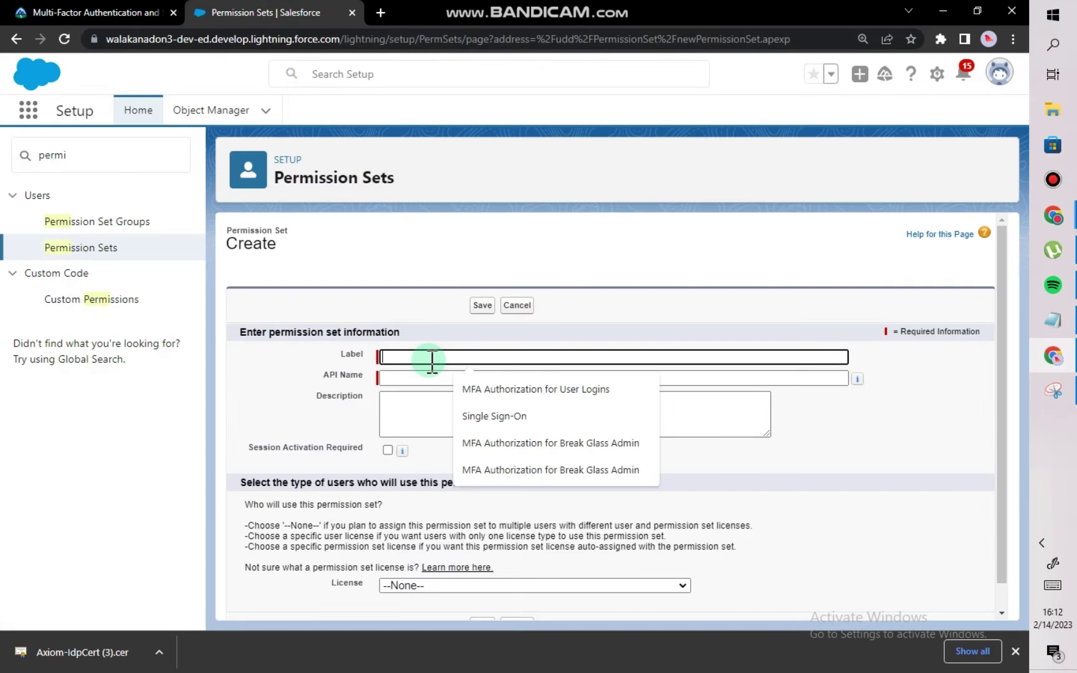
key("ctrl+v")
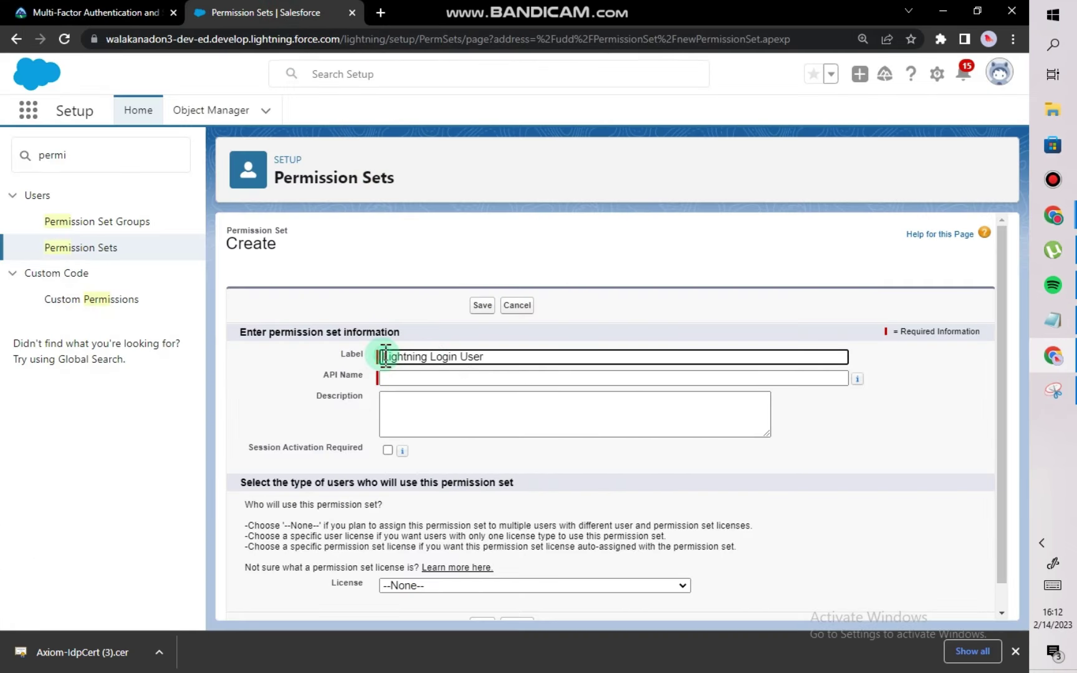
left_click(409, 377)
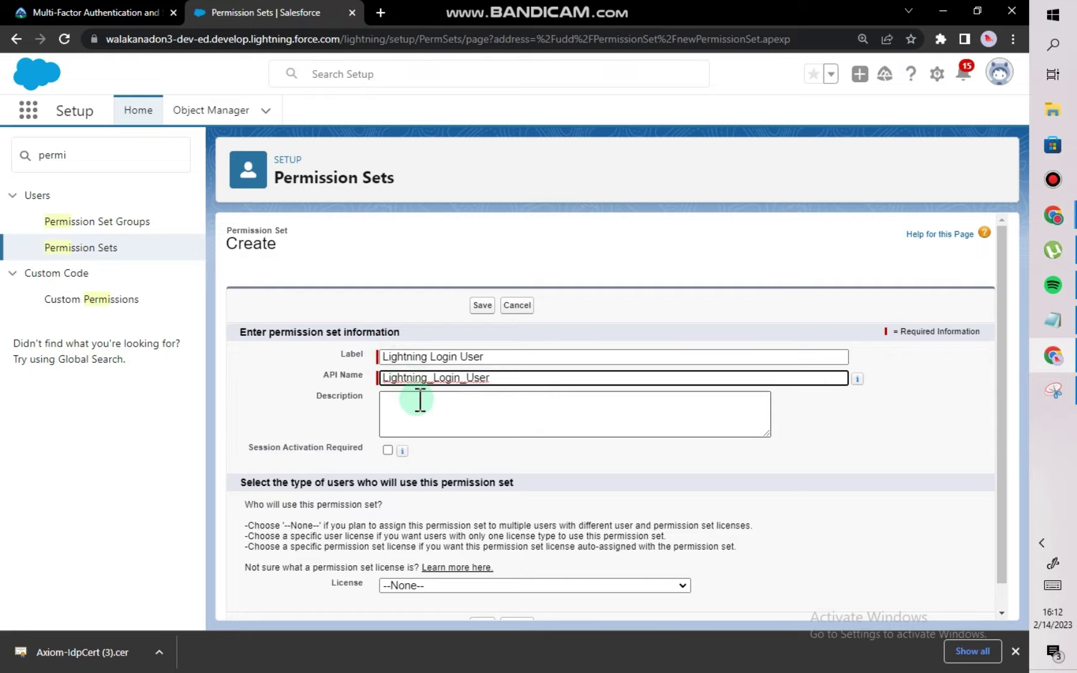
left_click(423, 405)
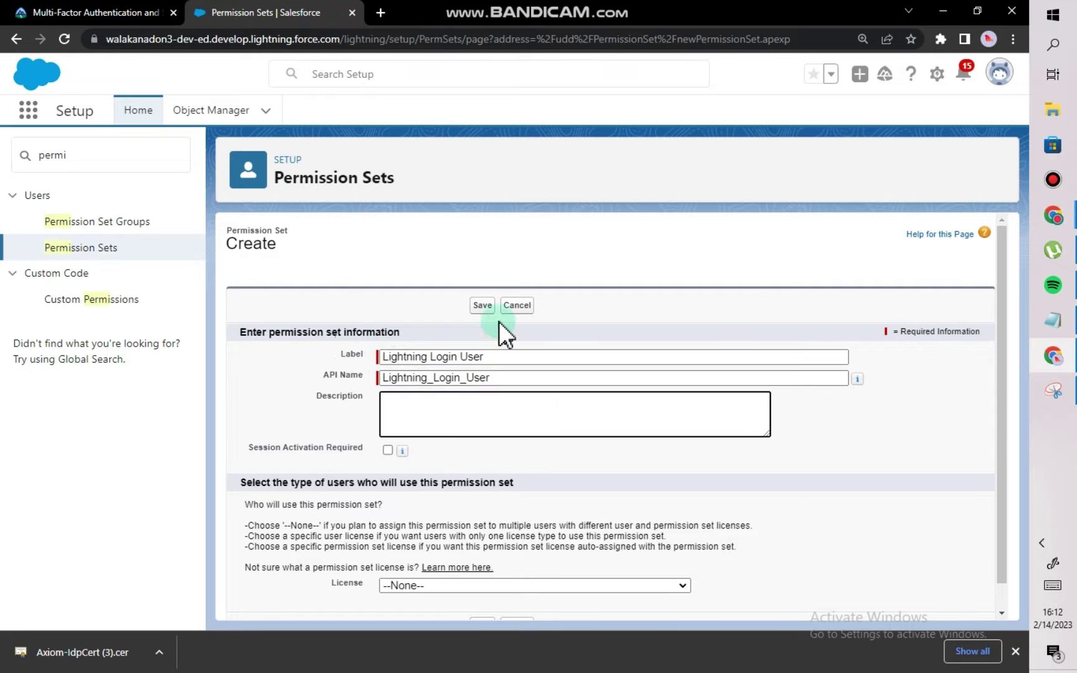
left_click(482, 305)
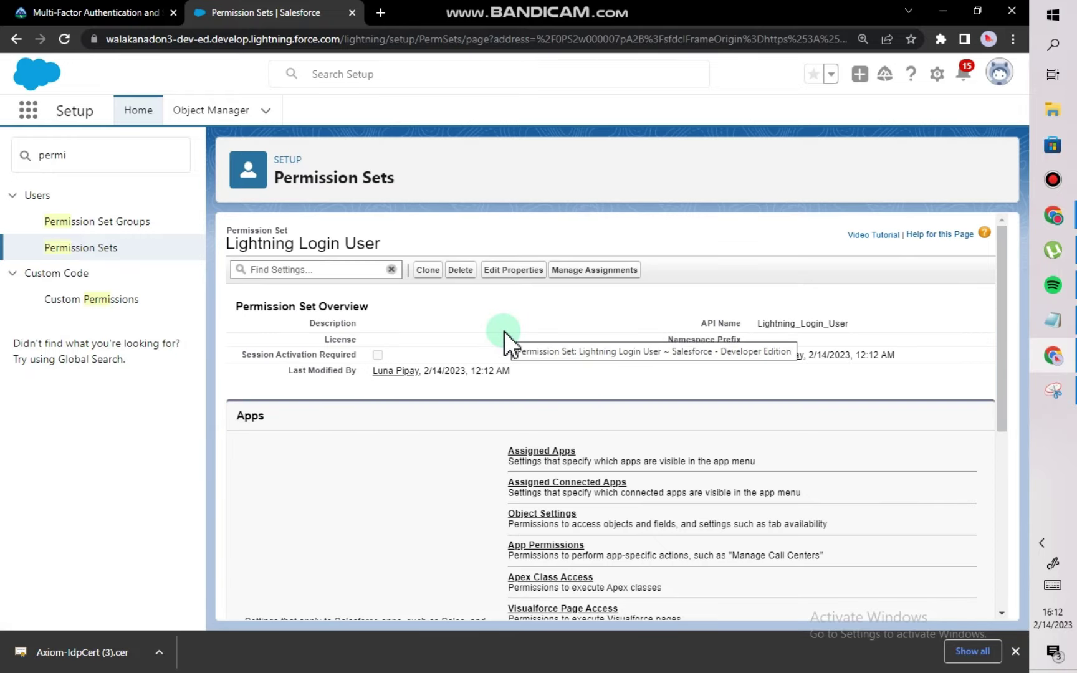
Open the Lightning Login User permission set and start adding an assignment.
left_click(96, 248)
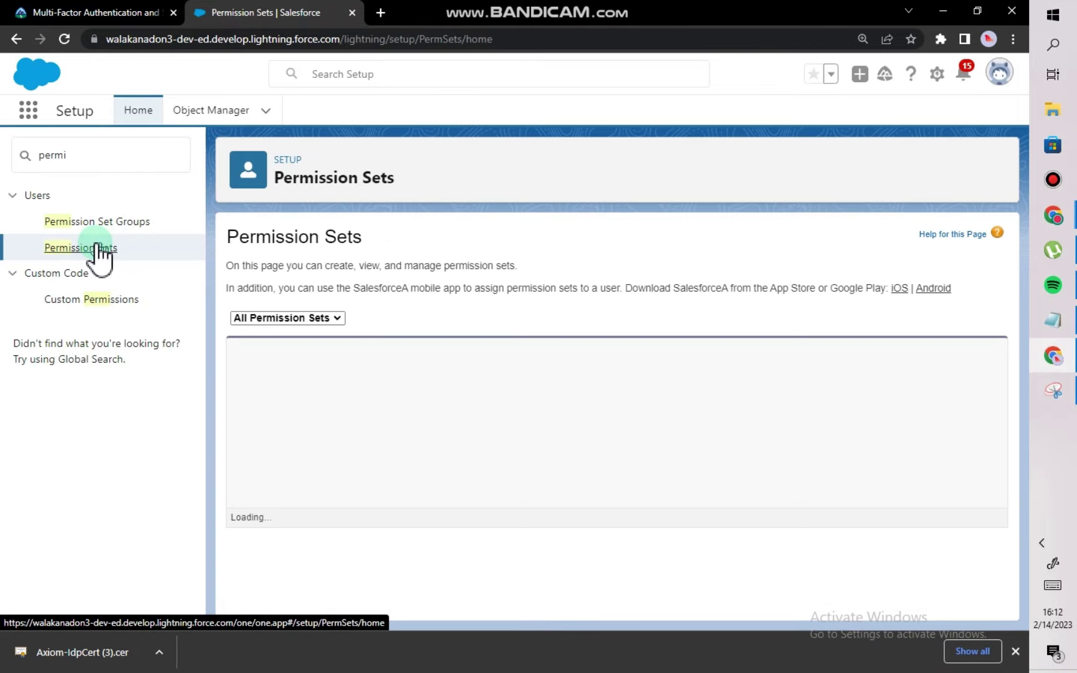
left_click(721, 349)
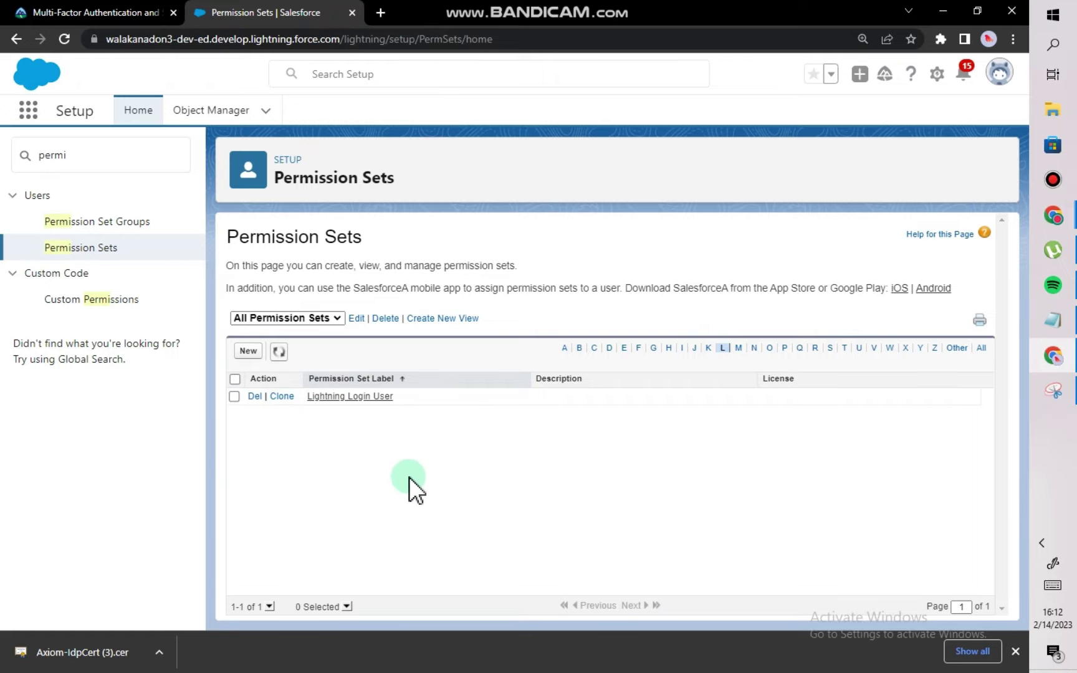
left_click(362, 398)
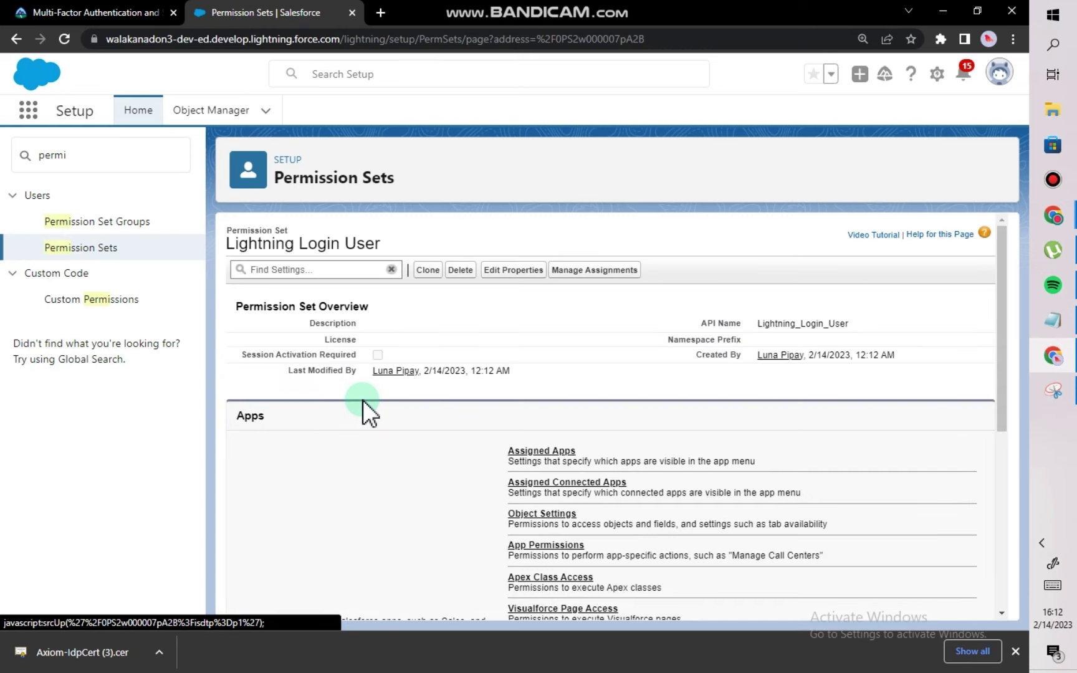
left_click(618, 272)
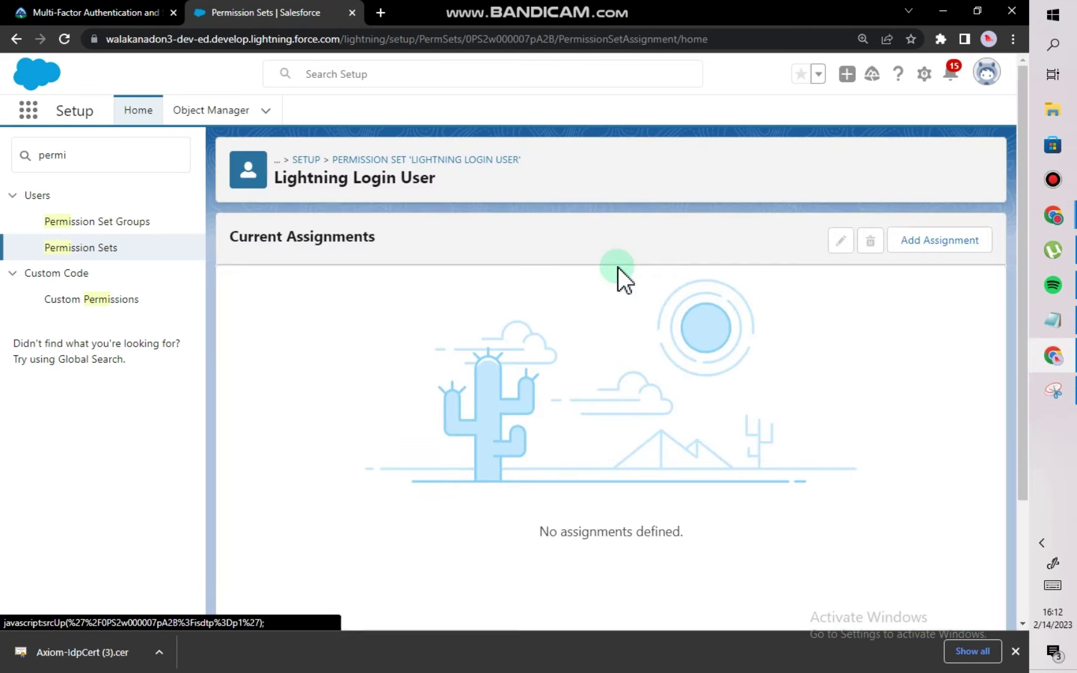
left_click(909, 243)
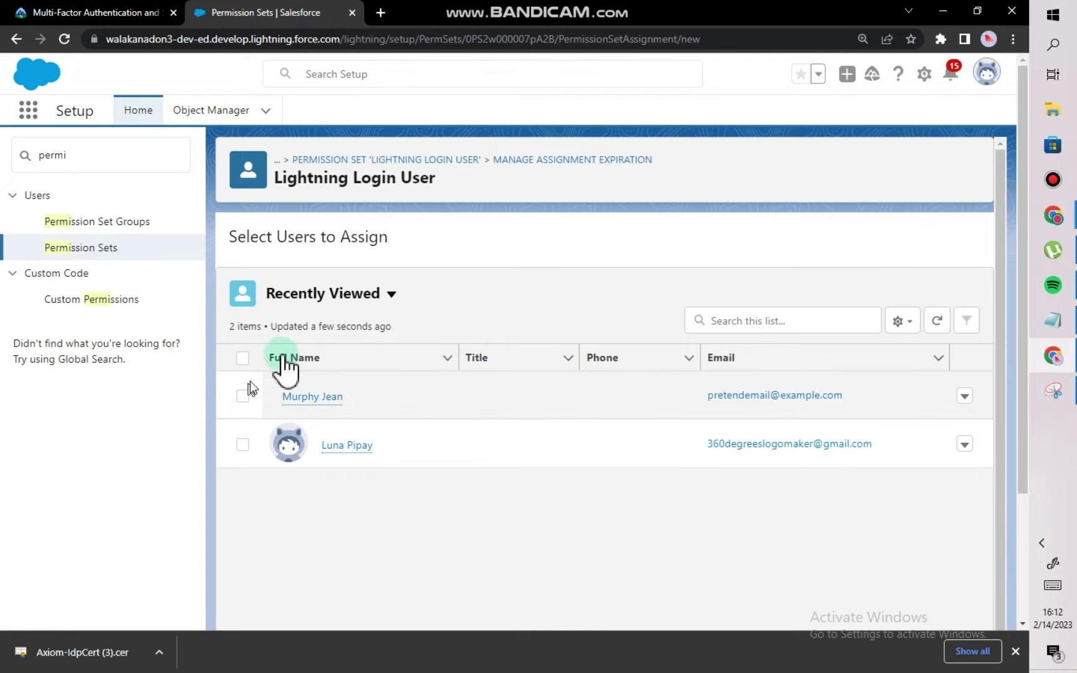
From the All Users view, assign the set to the break glass admin user.
left_click(390, 295)
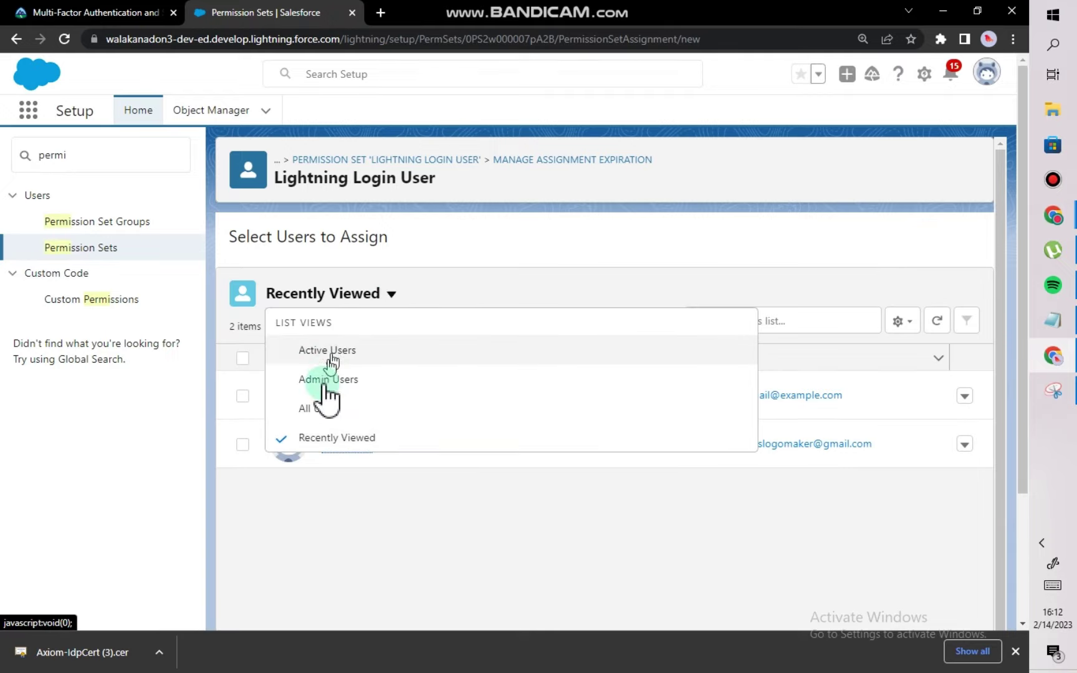
left_click(319, 412)
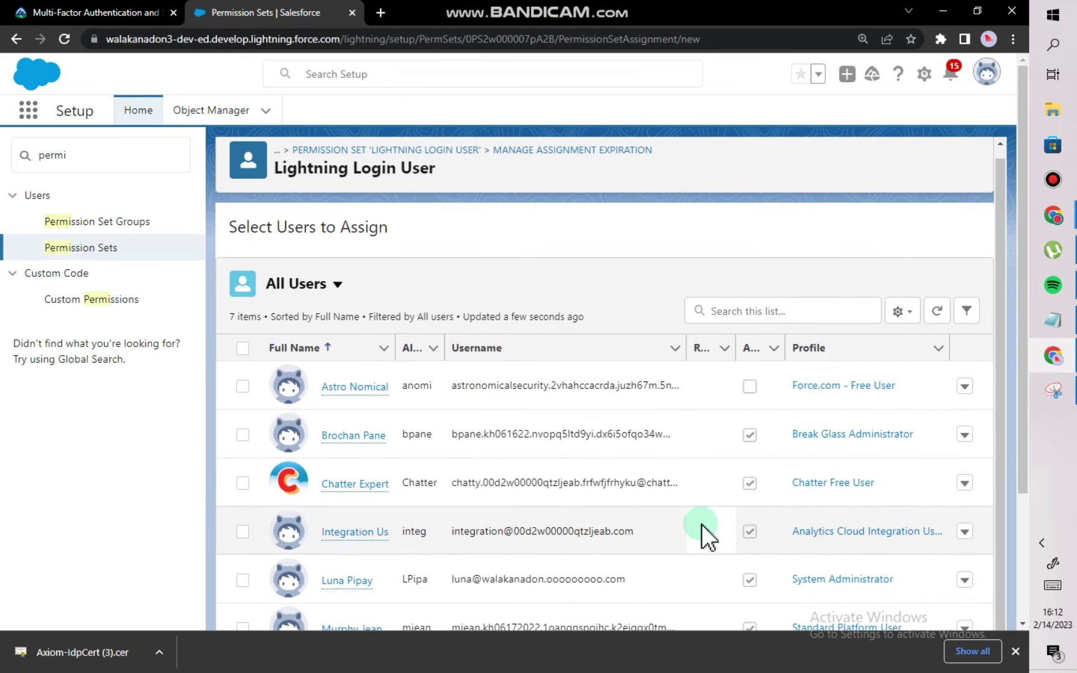
scroll(716, 437, "down", 3)
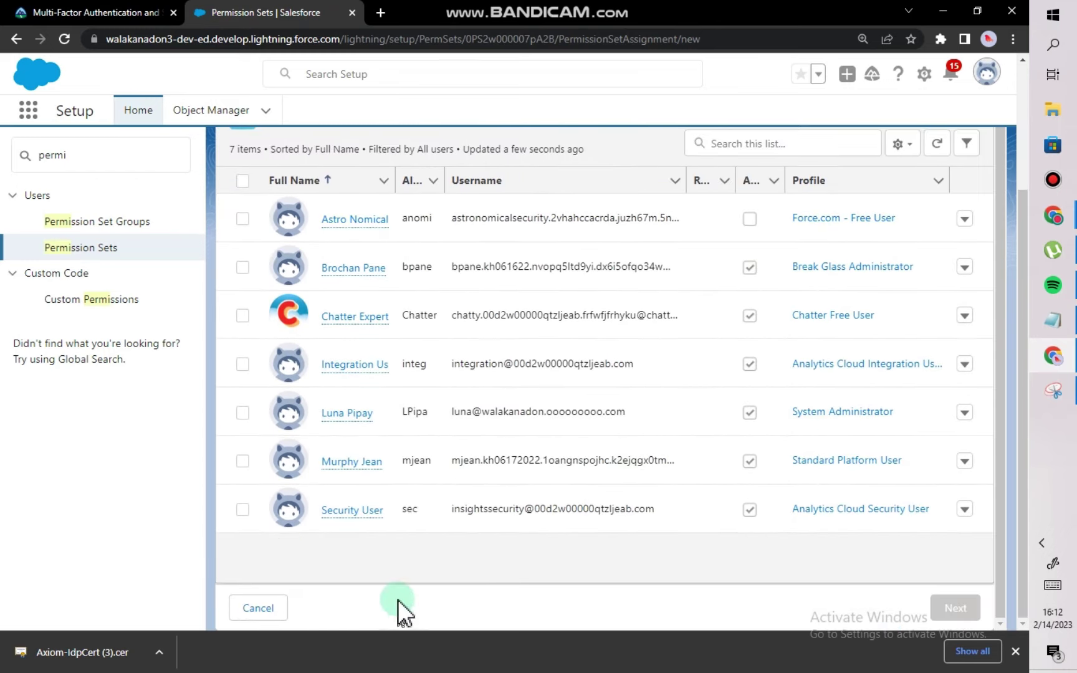
left_click(243, 268)
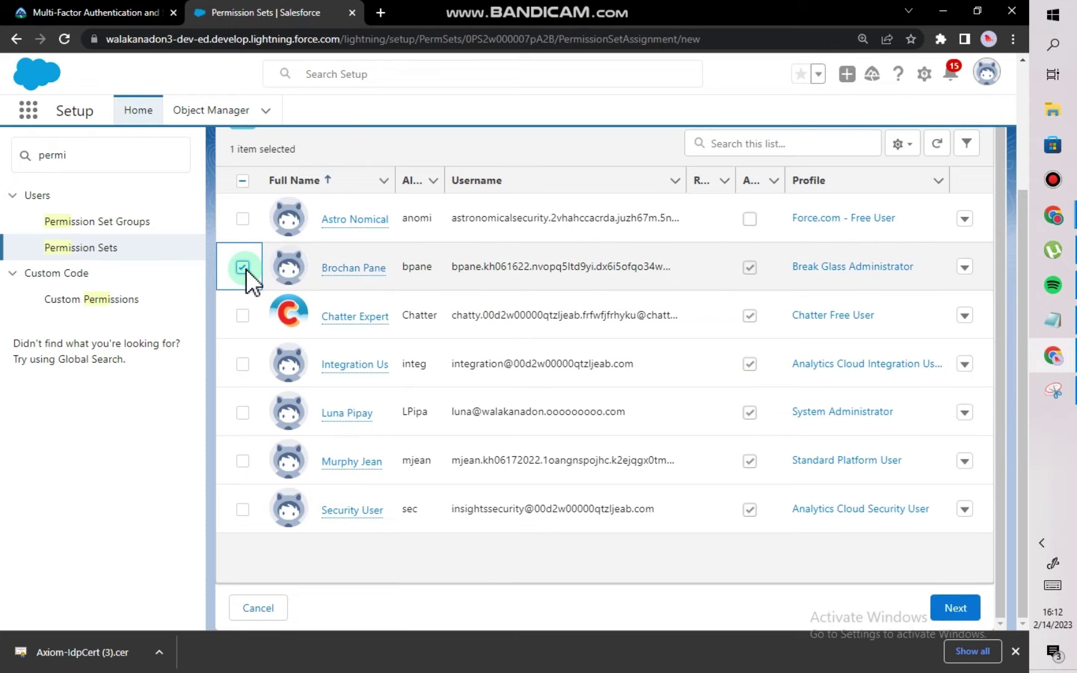
left_click(959, 613)
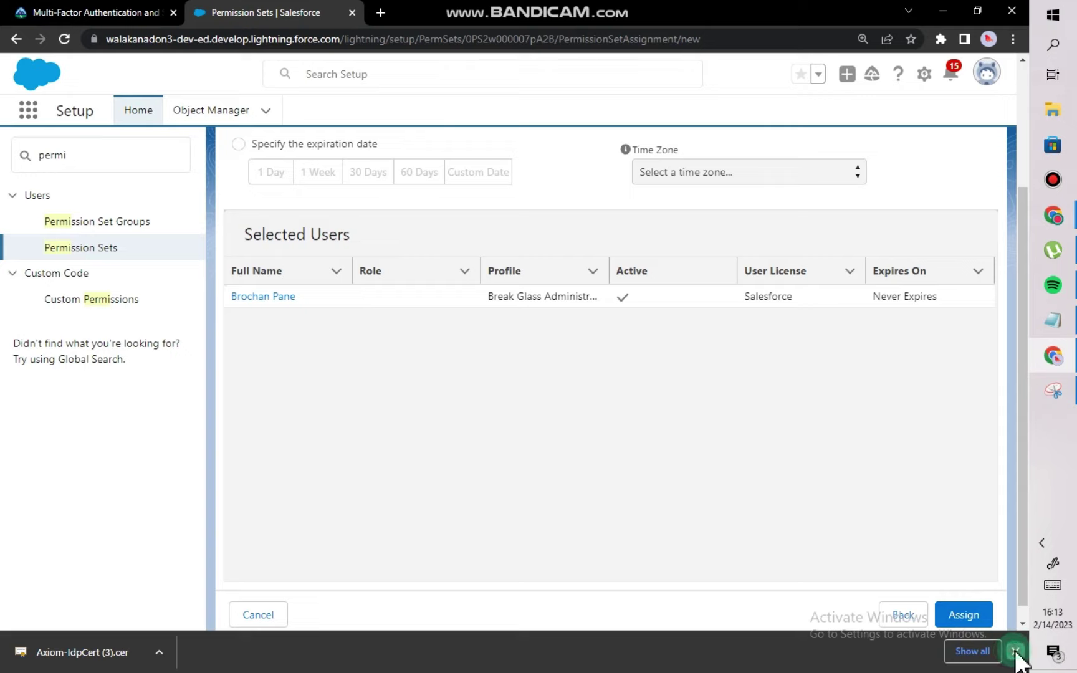
left_click(1015, 651)
left_click(963, 641)
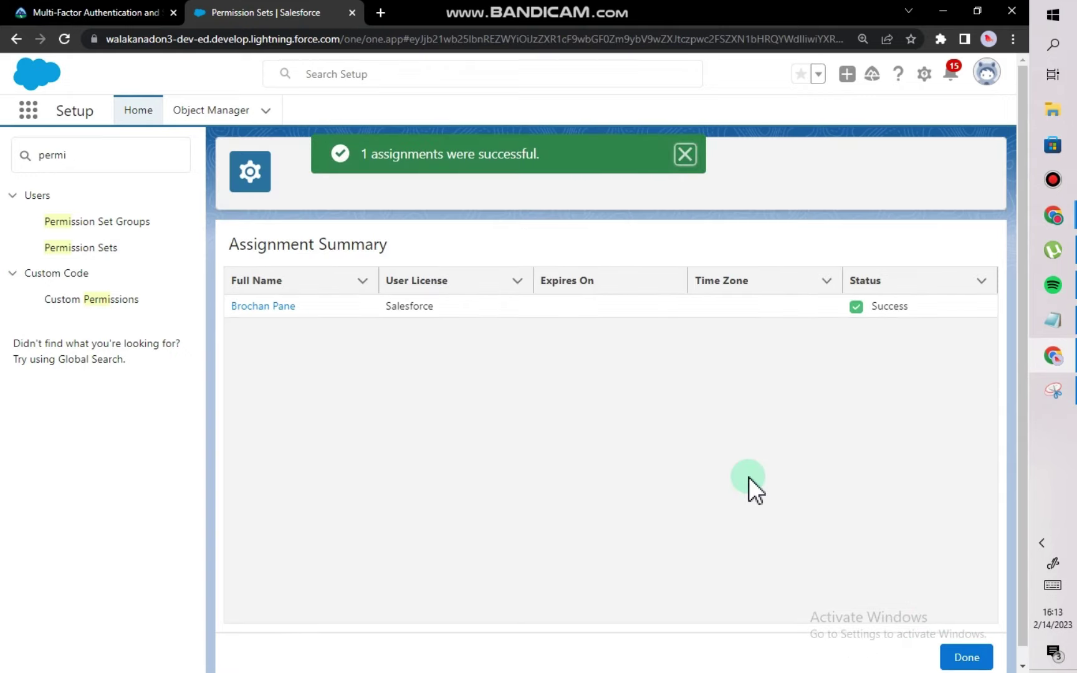
Return to Current Assignments and copy the org's base URL up to force.com/.
left_click(965, 658)
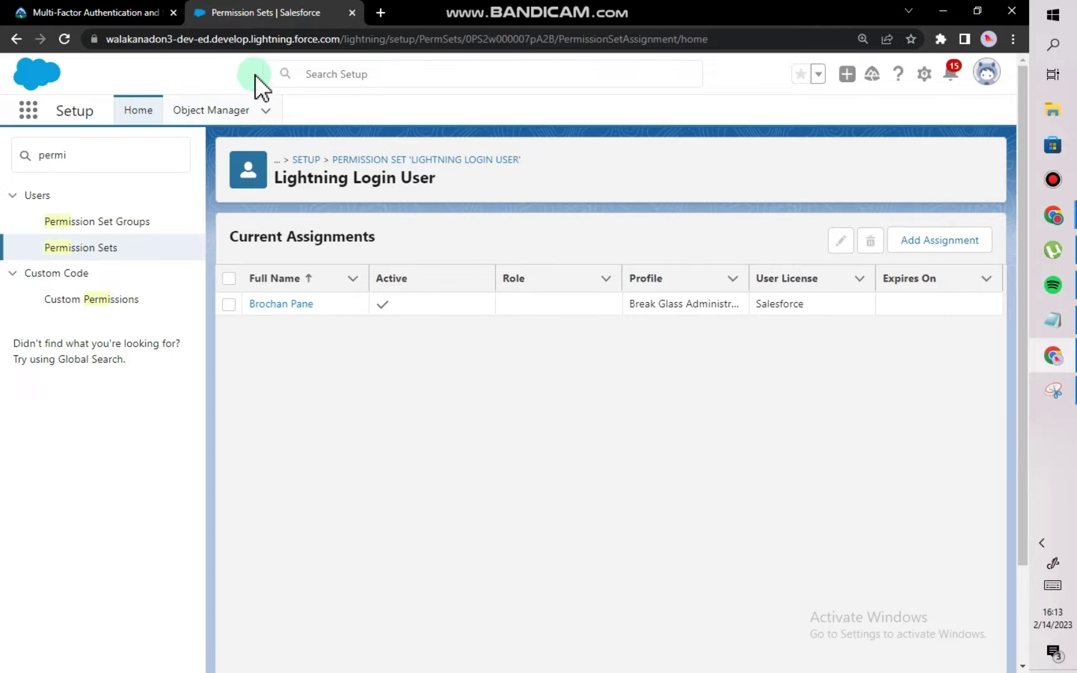
left_click(286, 41)
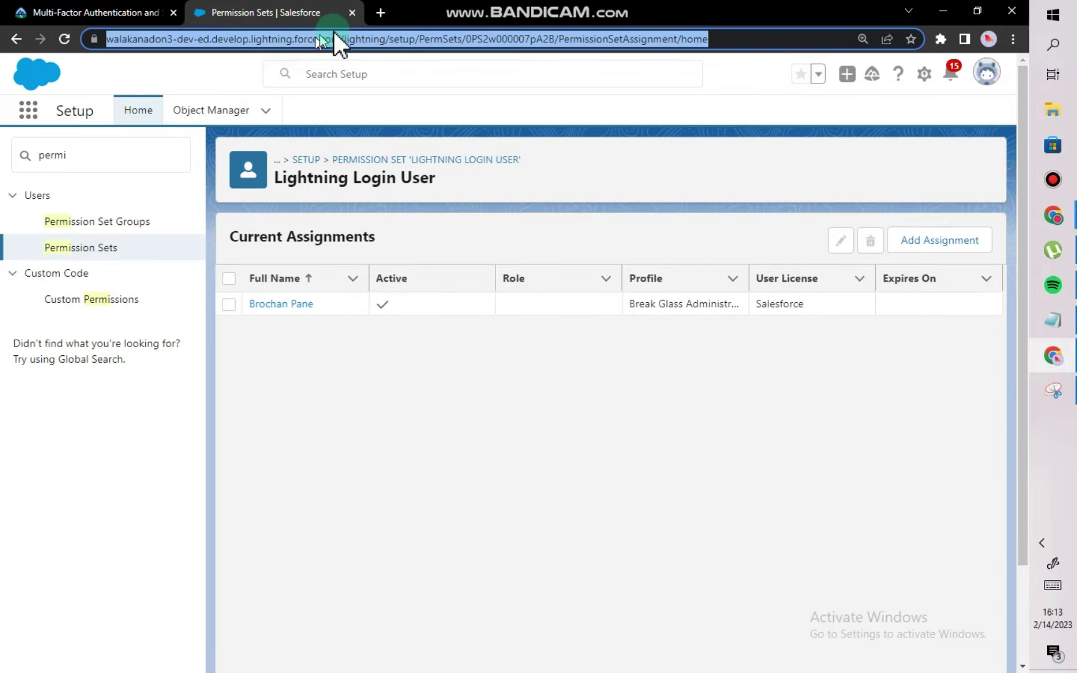
left_click(348, 38)
left_click(380, 39)
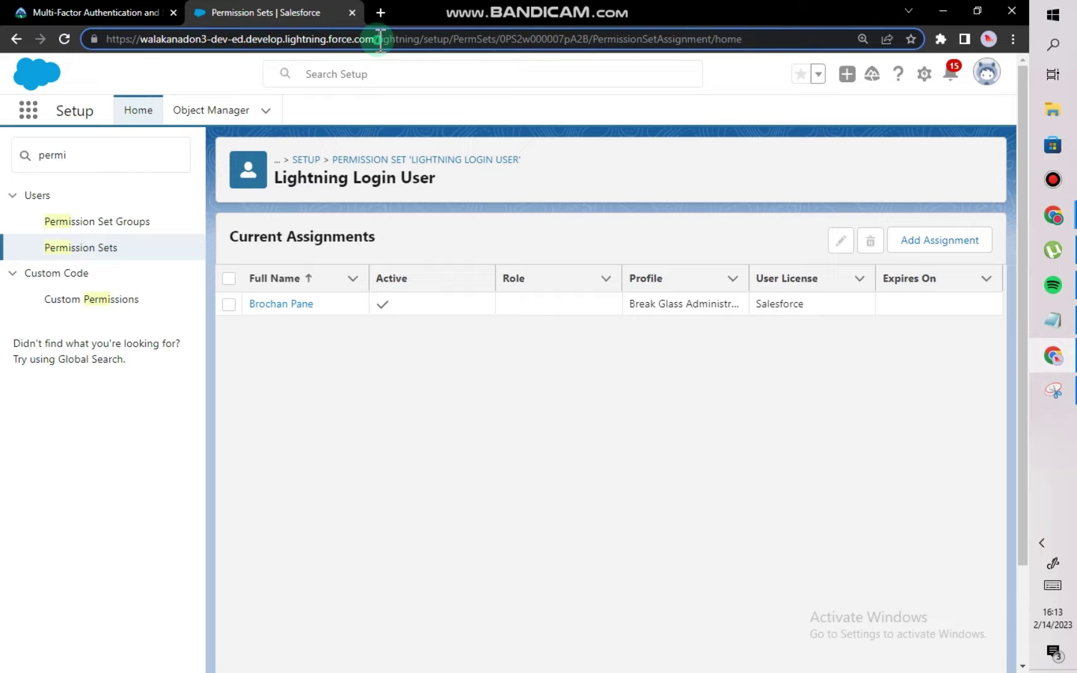
left_click_drag(380, 39, 97, 25)
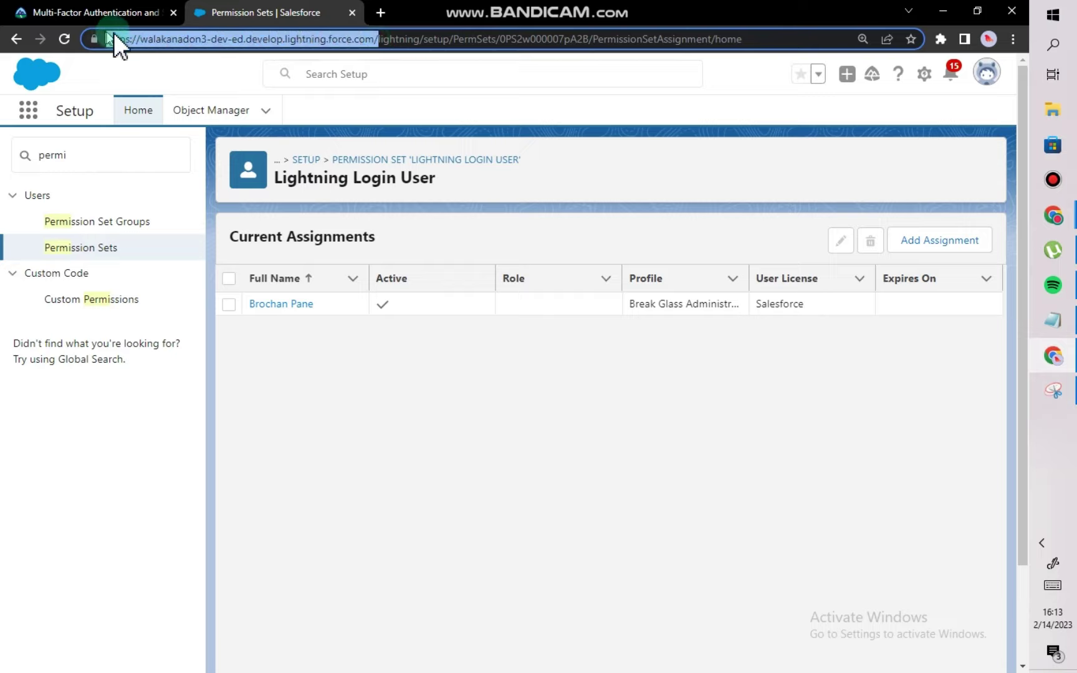
right_click(123, 34)
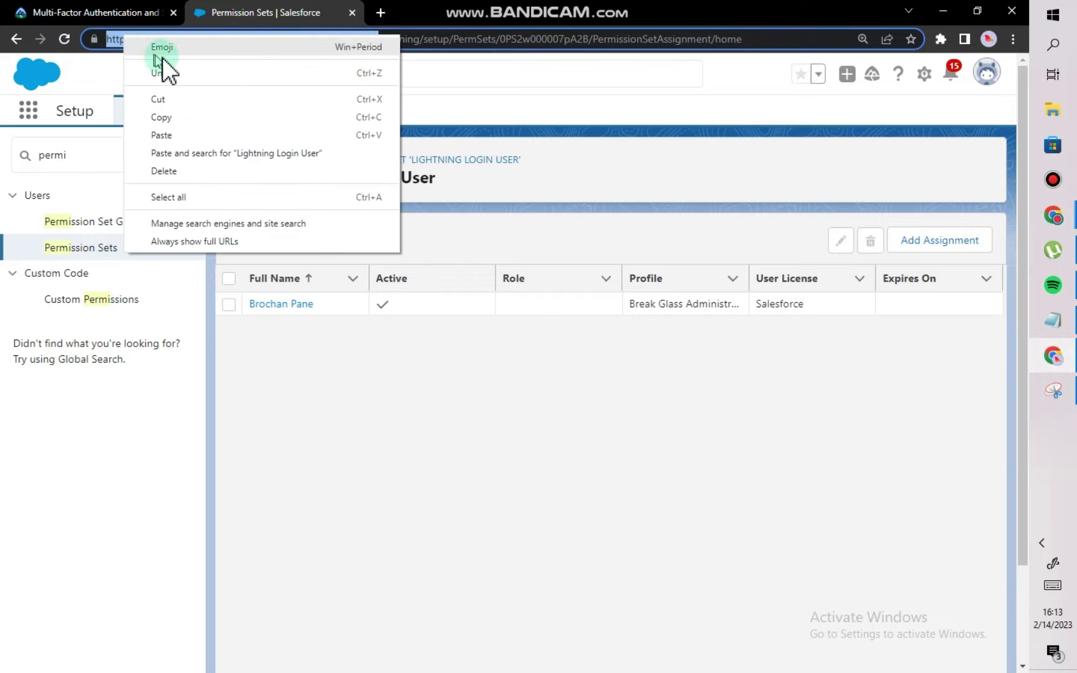
left_click(158, 118)
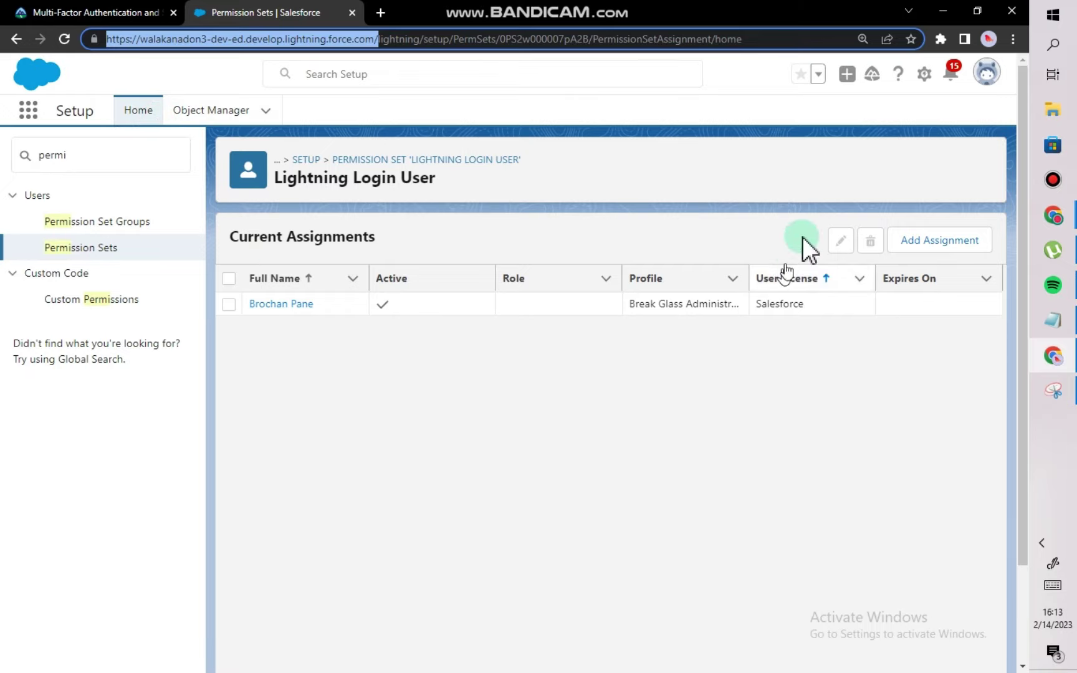
left_click(1044, 319)
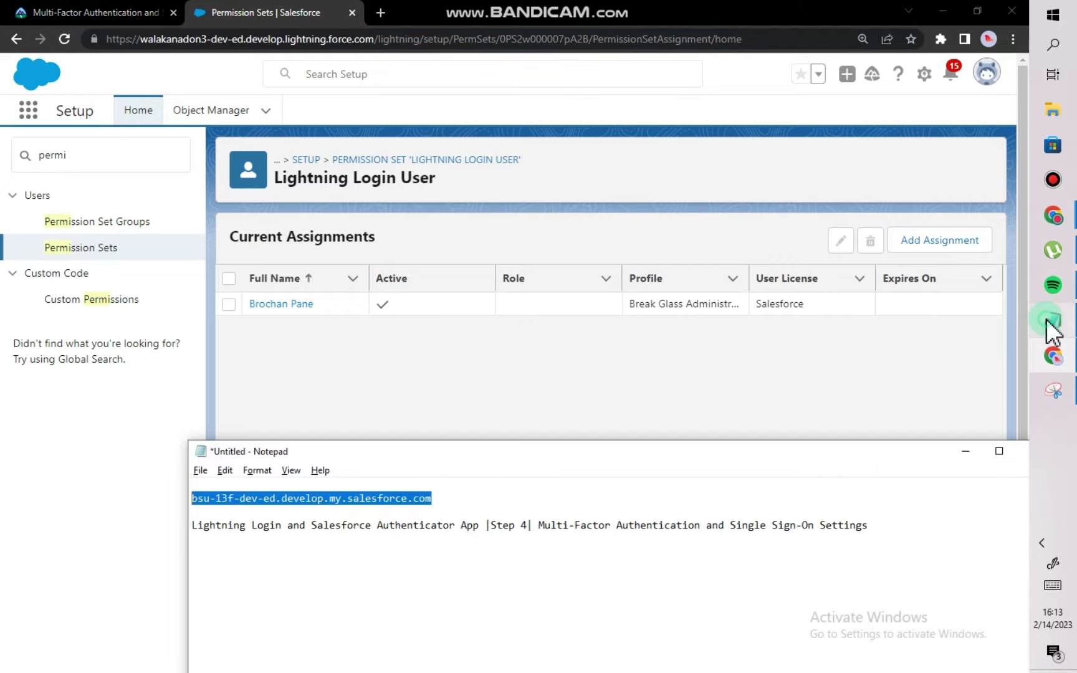
Paste the org's base web address onto an empty line in Notepad.
left_click(529, 498)
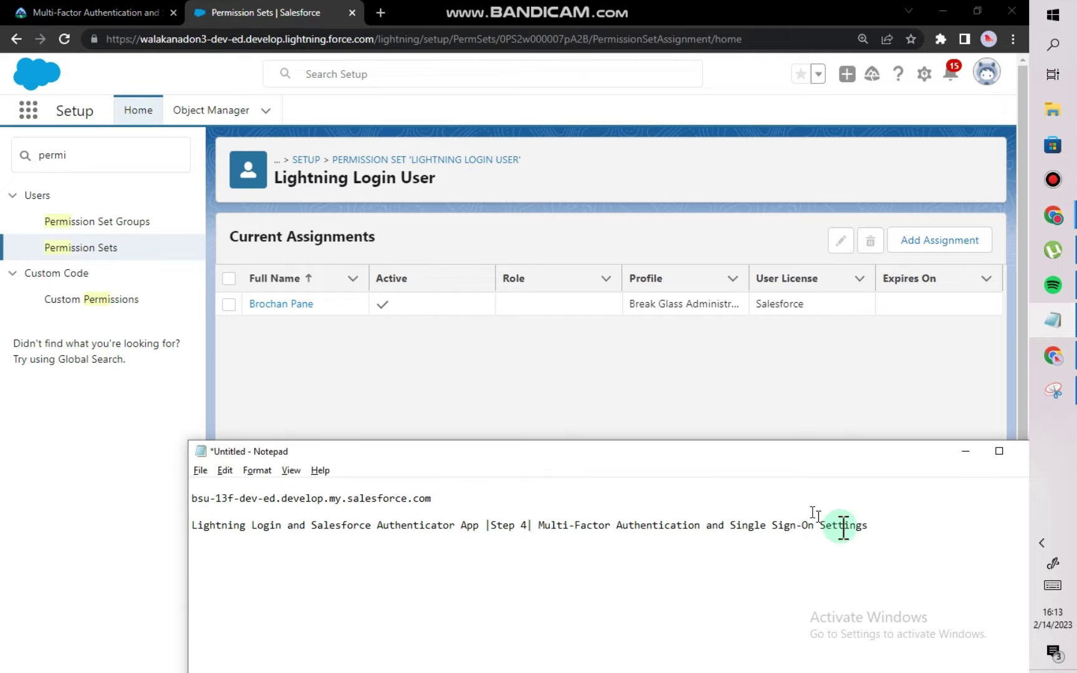
left_click(878, 525)
left_click_drag(775, 449, 759, 267)
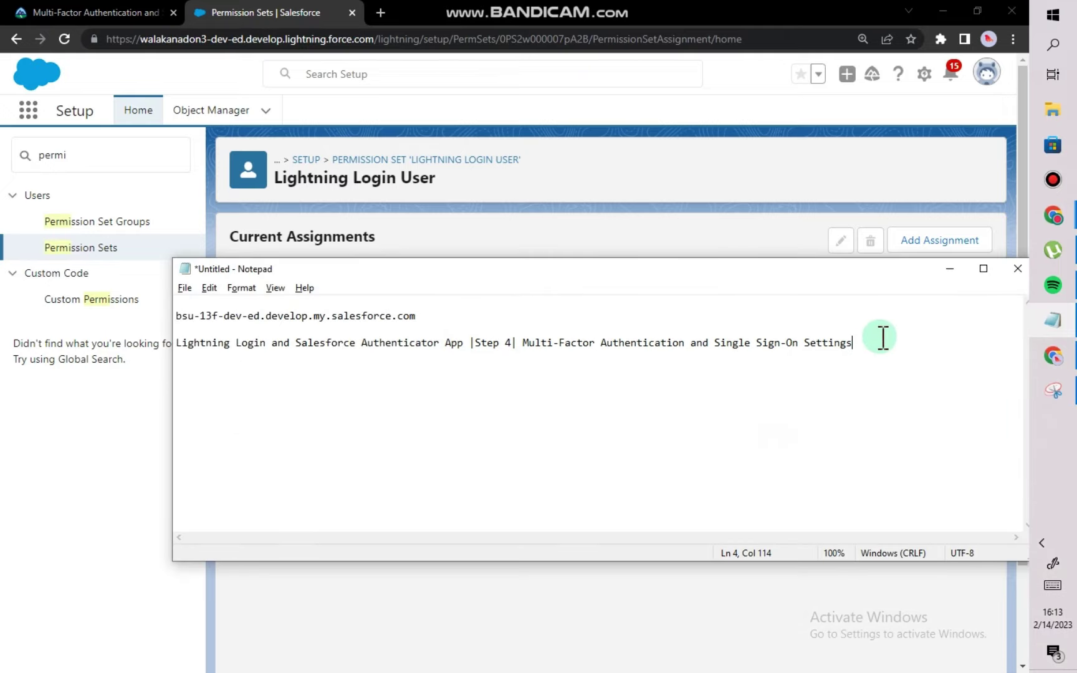
left_click(565, 432)
left_click(314, 429)
key("ctrl+v")
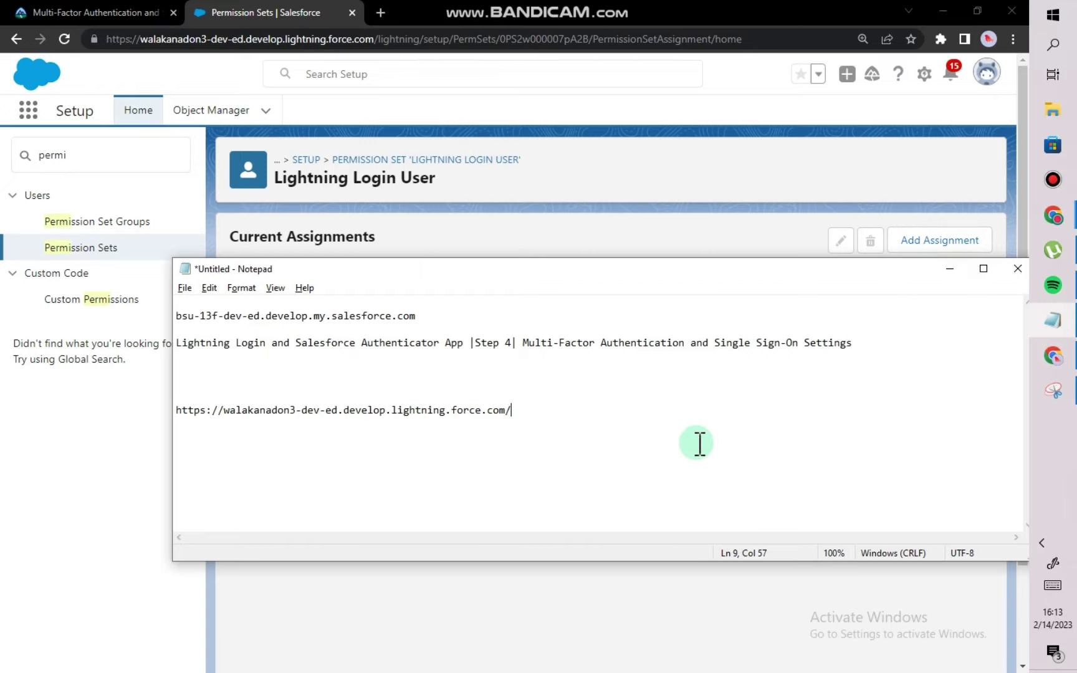
Label the address with 'for future use: INCOGNITO (COPY THE URL)'.
type("fo")
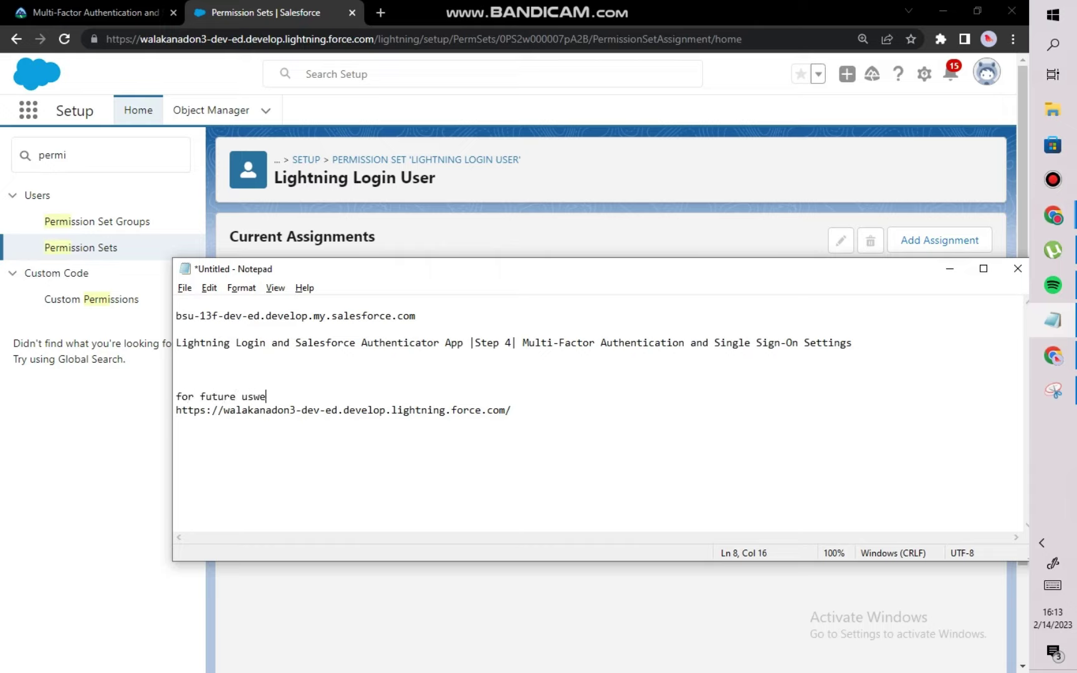
type("r future use:")
key("Return")
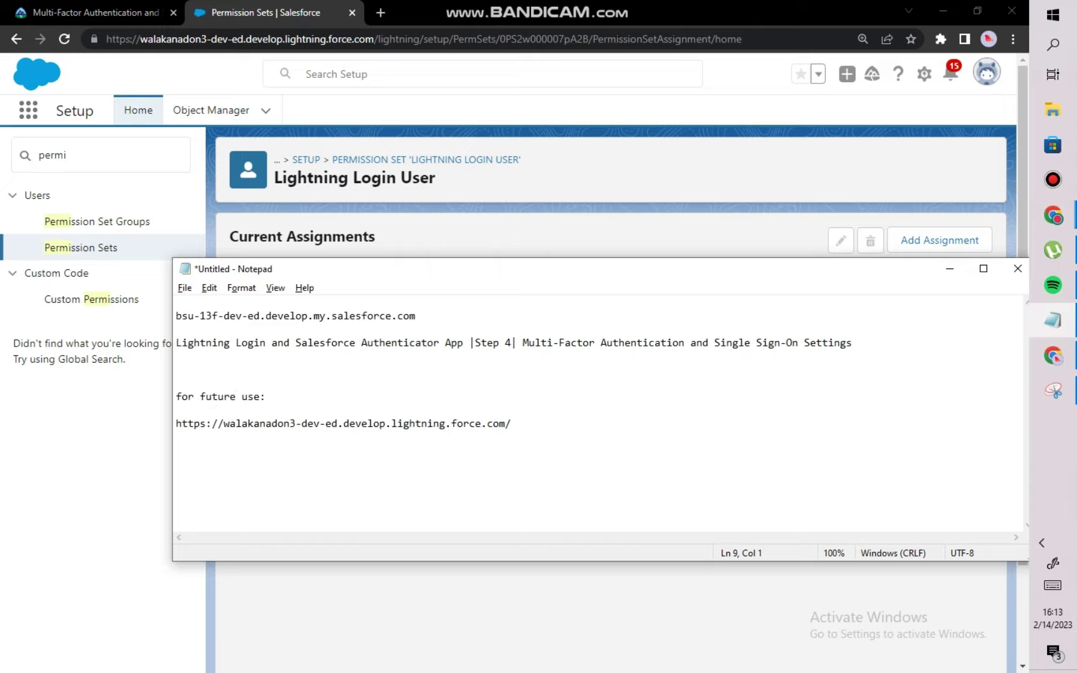
left_click(371, 399)
type("INCOGNITO (COPY THE URL")
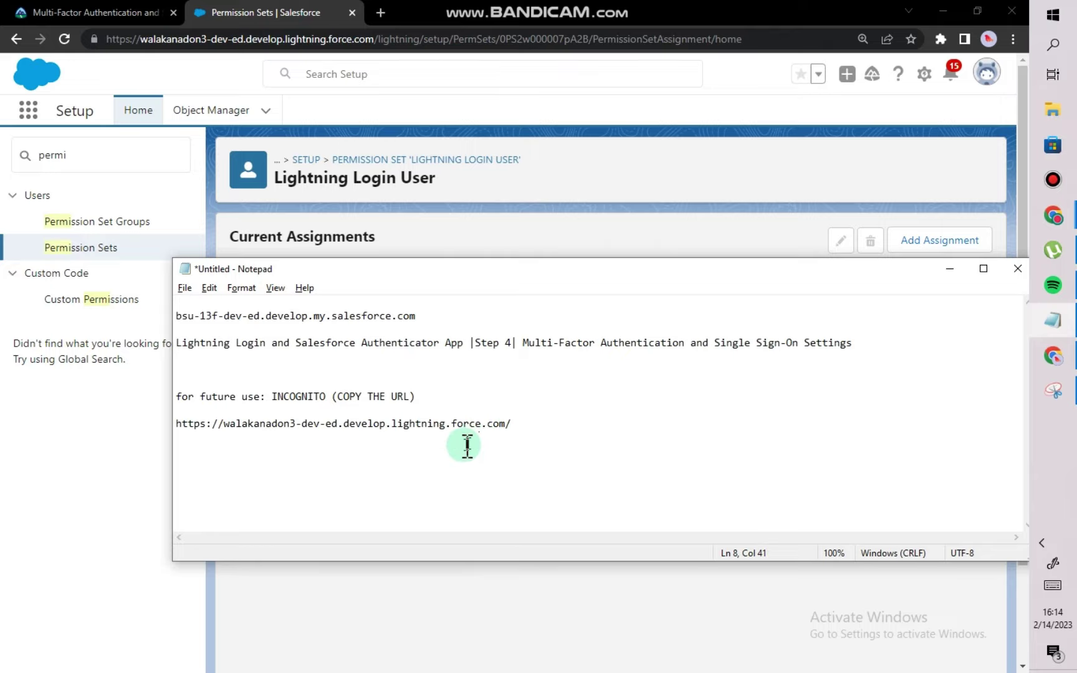
left_click_drag(556, 428, 250, 411)
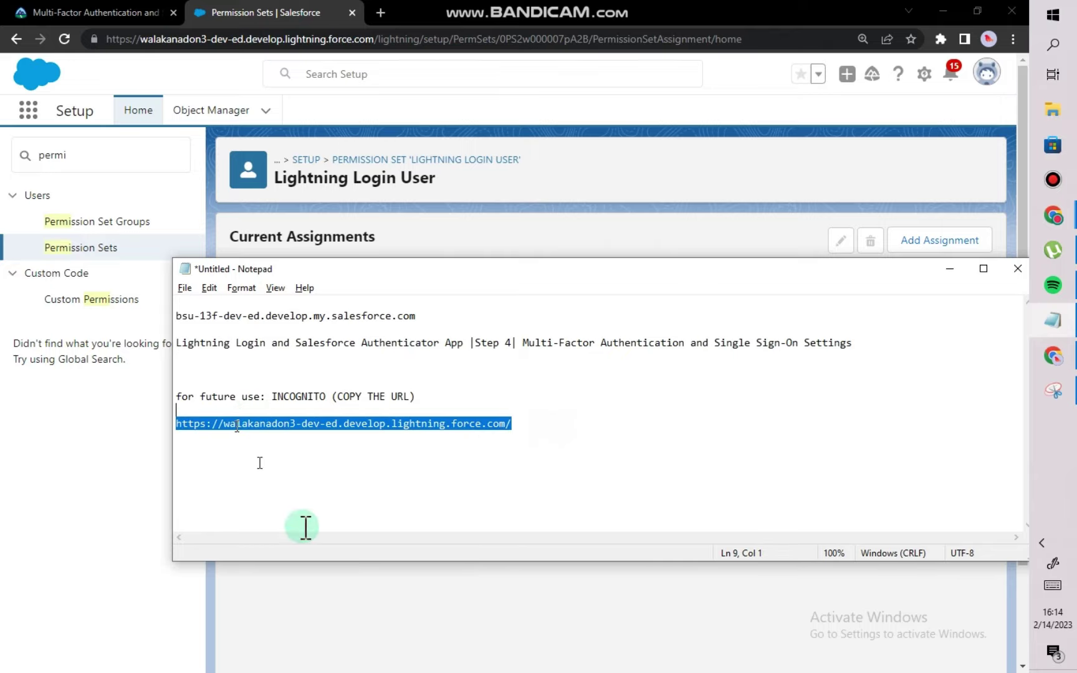
Back in Chrome, reselect the base part of the page's web address.
left_click(374, 598)
left_click(233, 38)
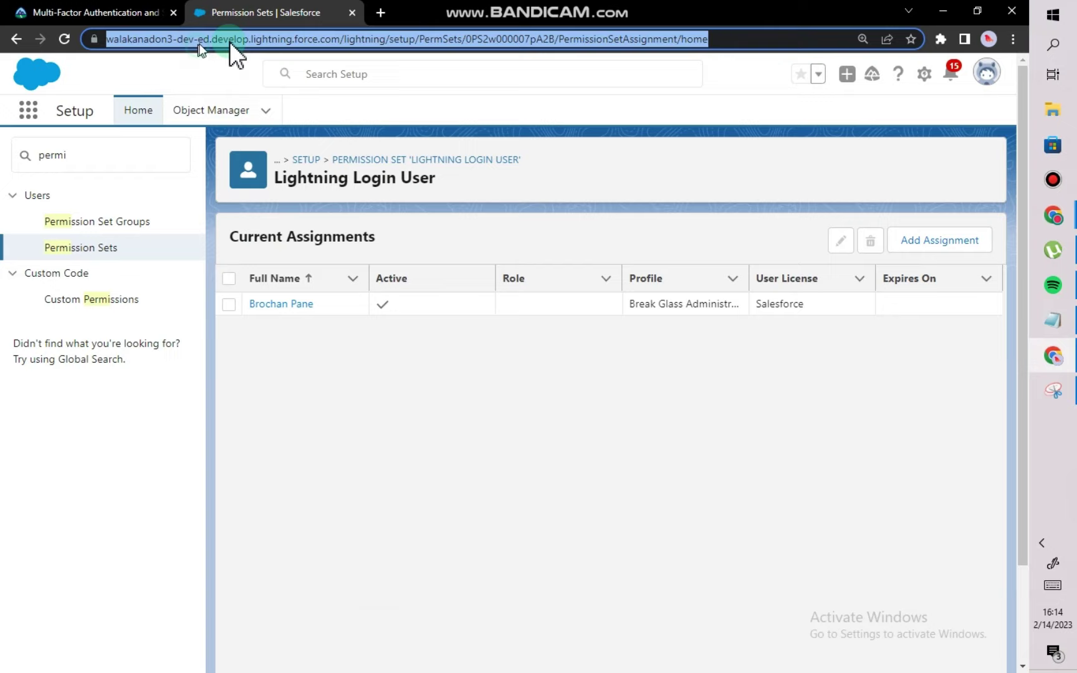
left_click(343, 40)
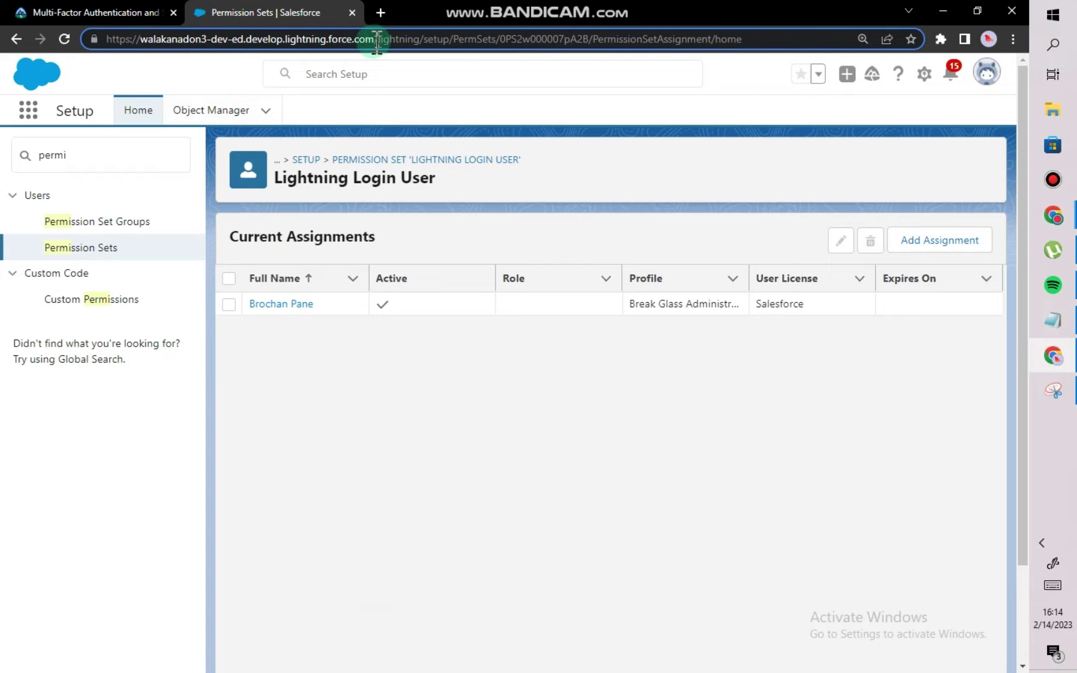
left_click_drag(378, 39, 101, 16)
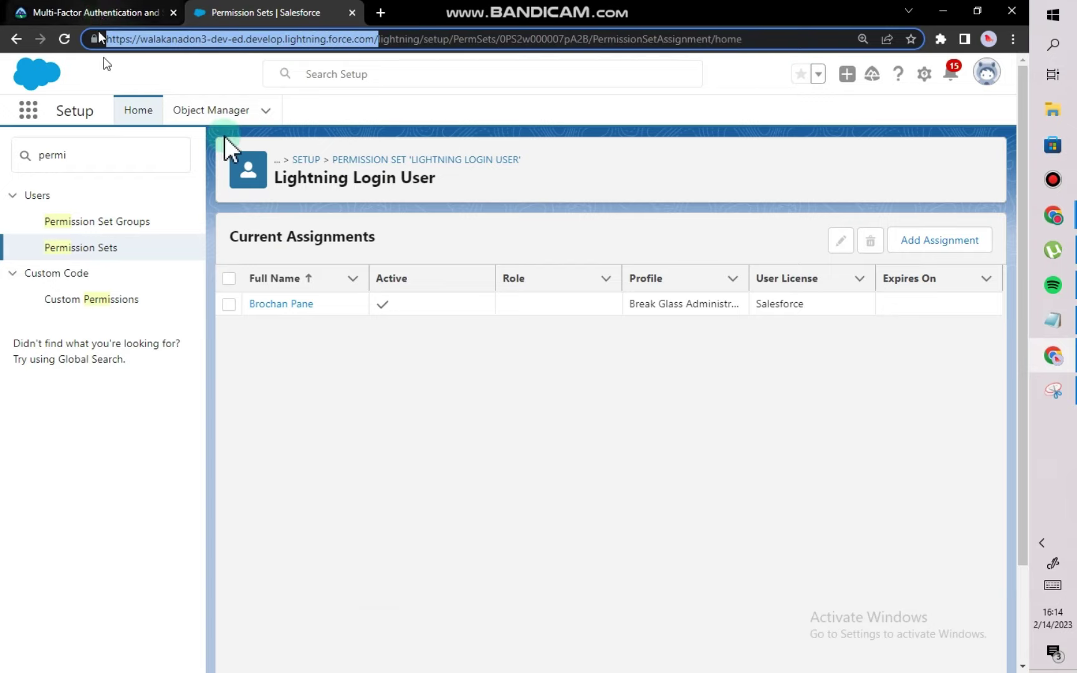
left_click(548, 451)
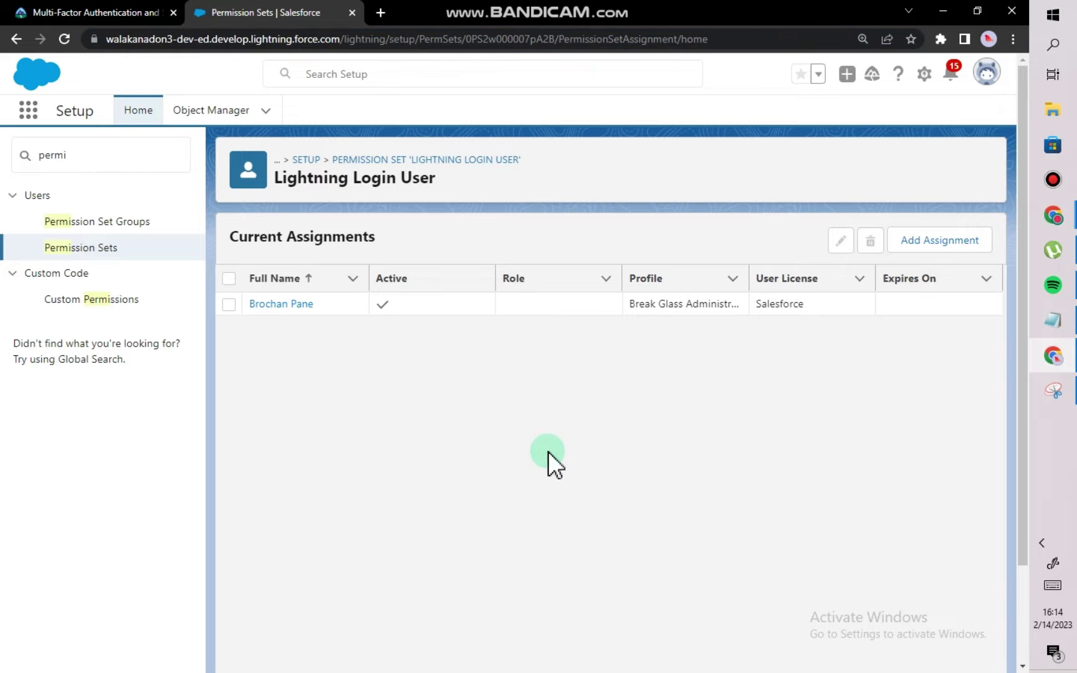
Search 'USERS' in Quick Find and open the Break Glass Administrator user's edit form.
left_click(107, 153)
key("BackSpace")
key("BackSpace")
key("BackSpace")
key("BackSpace")
key("BackSpace")
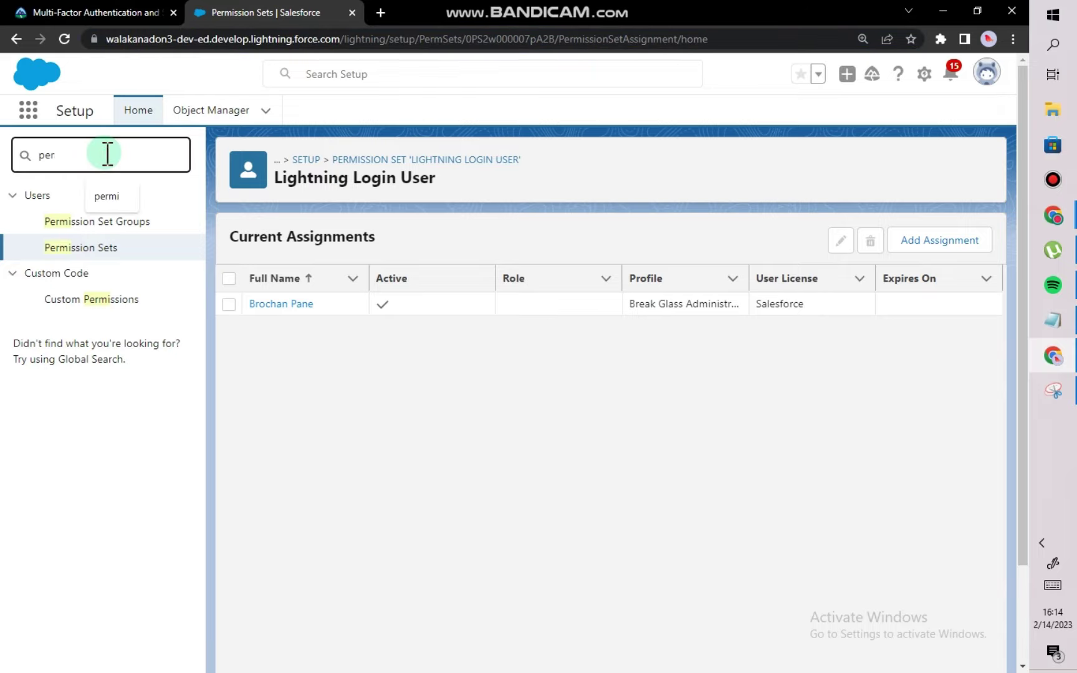
type("USE")
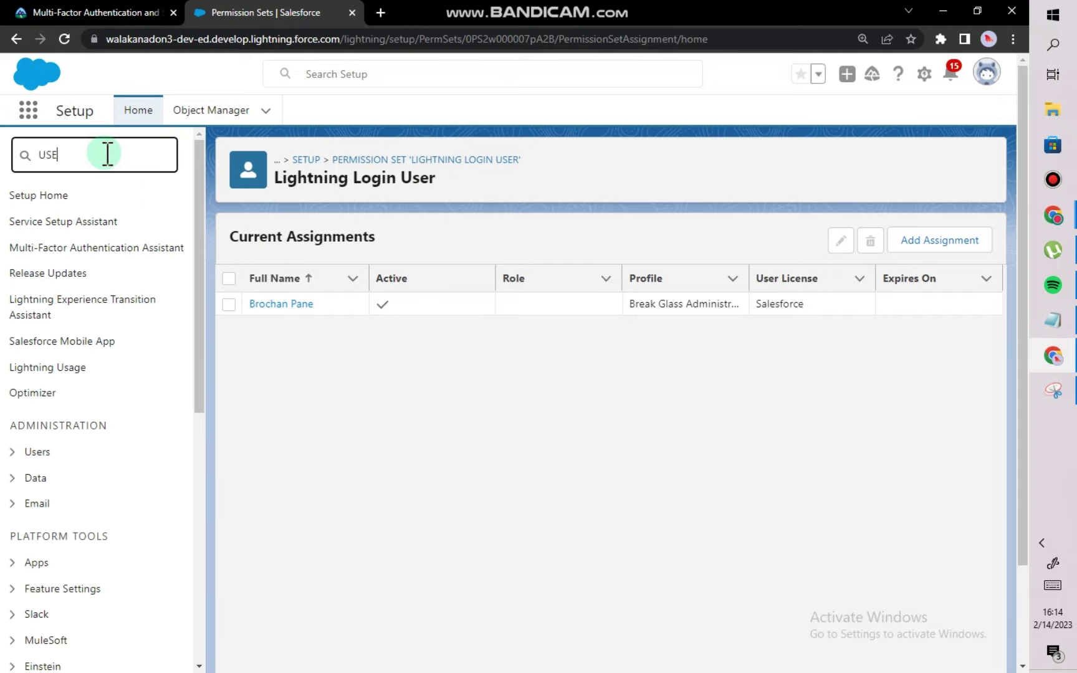
type("RS")
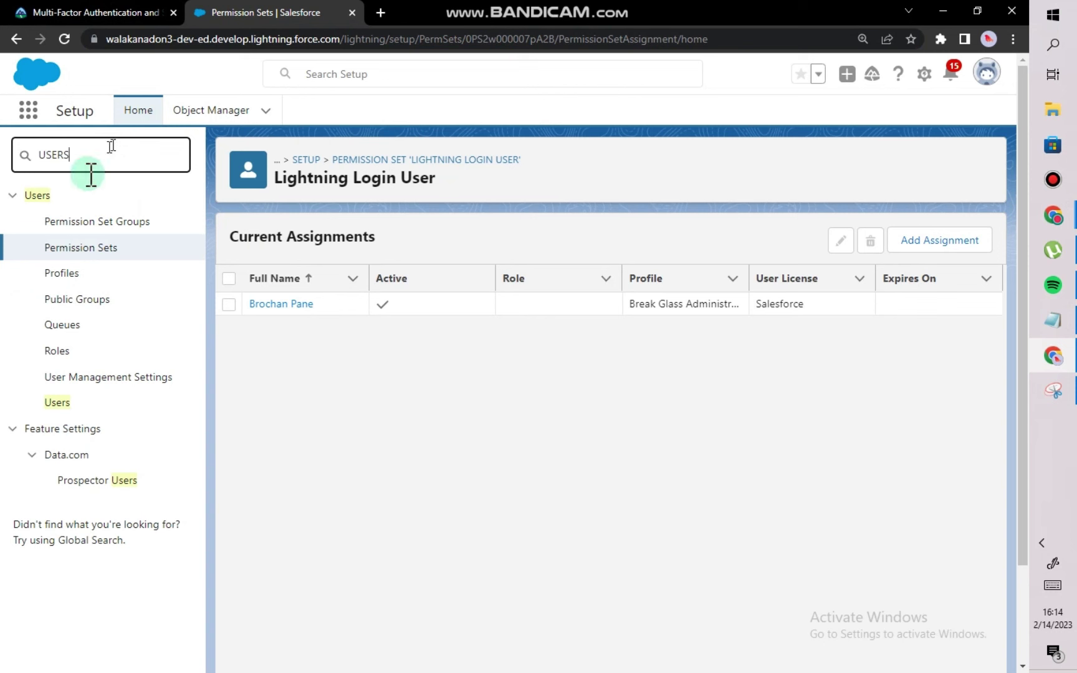
left_click(56, 402)
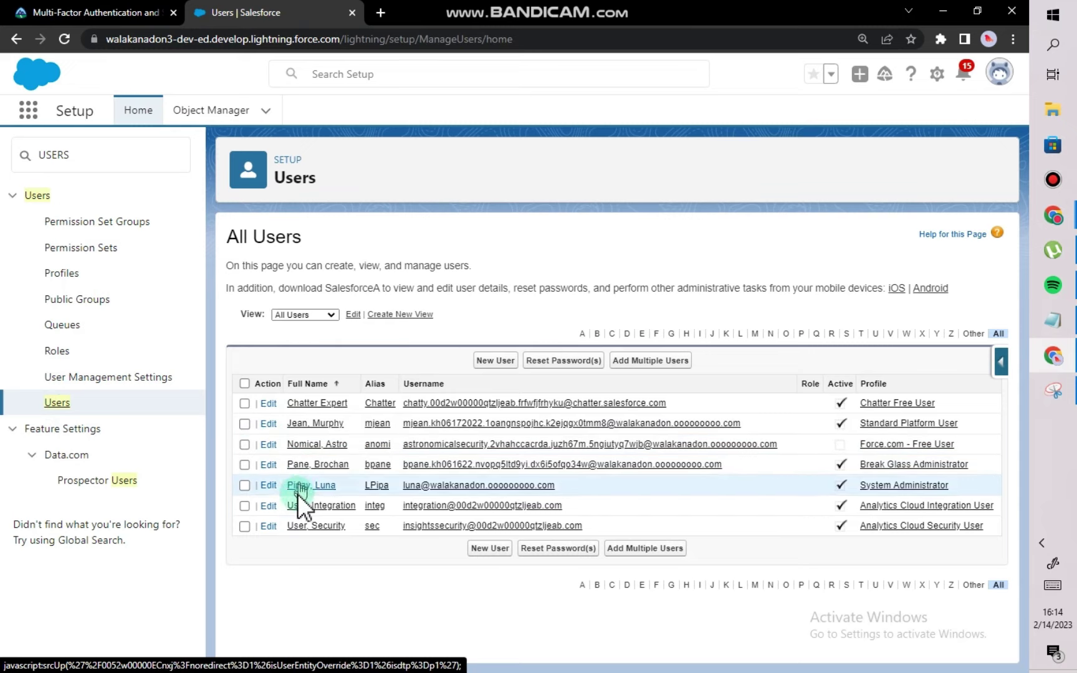
left_click(267, 465)
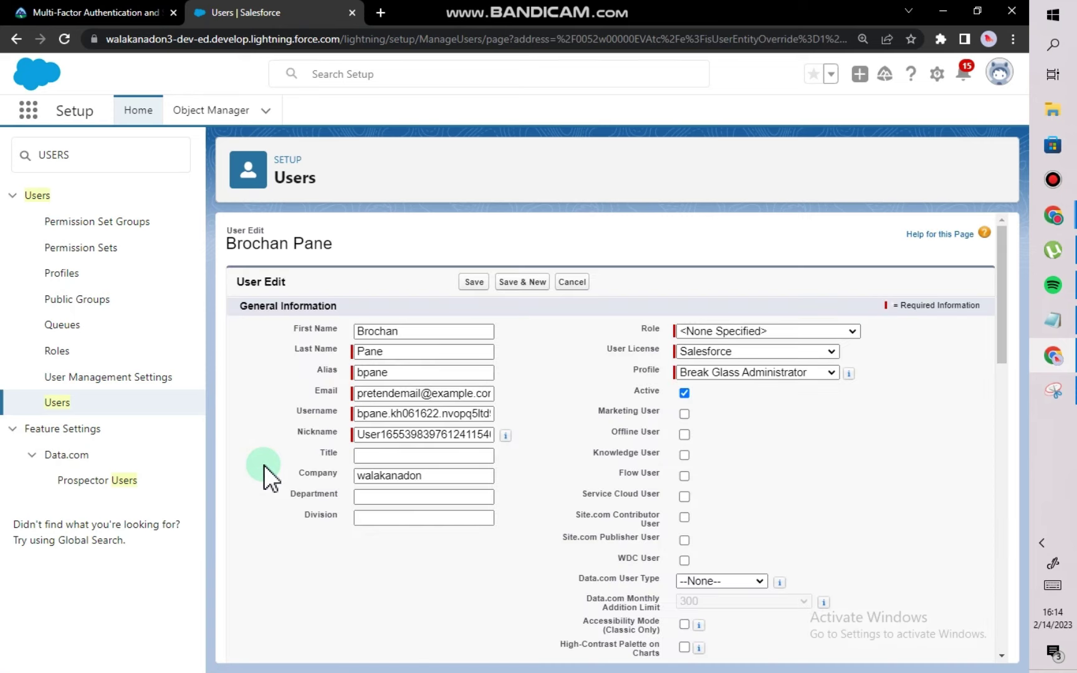
Replace the Email with the new Gmail address, save, and accept the verification email.
scroll(308, 547, "down", 1)
scroll(308, 547, "down", 3)
scroll(310, 536, "up", 2)
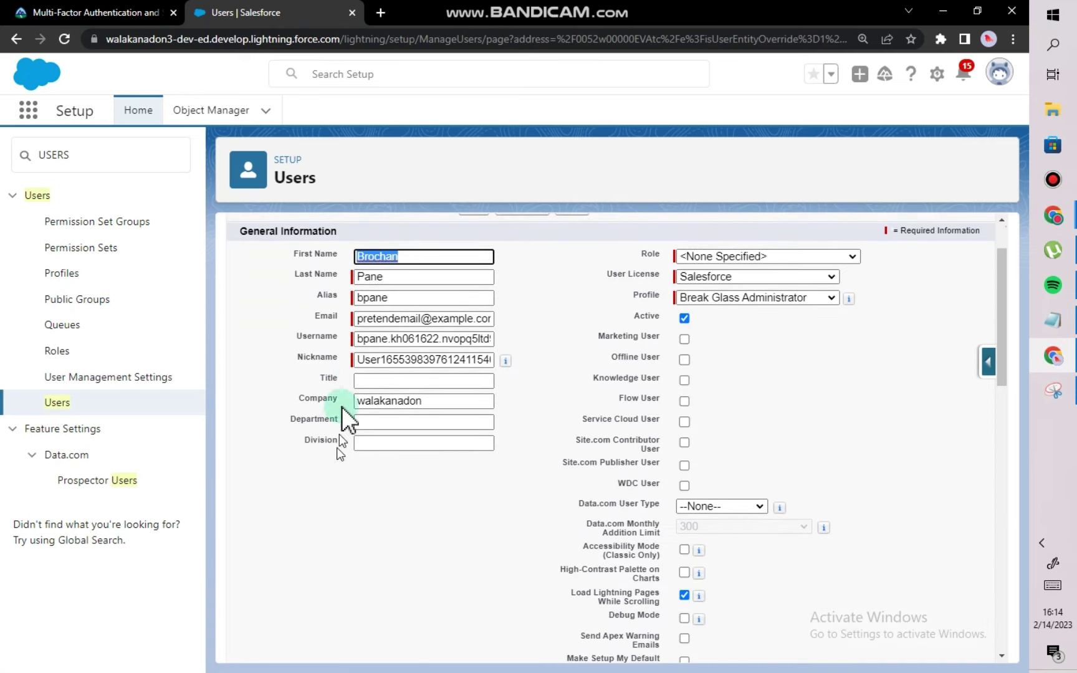
left_click(383, 323)
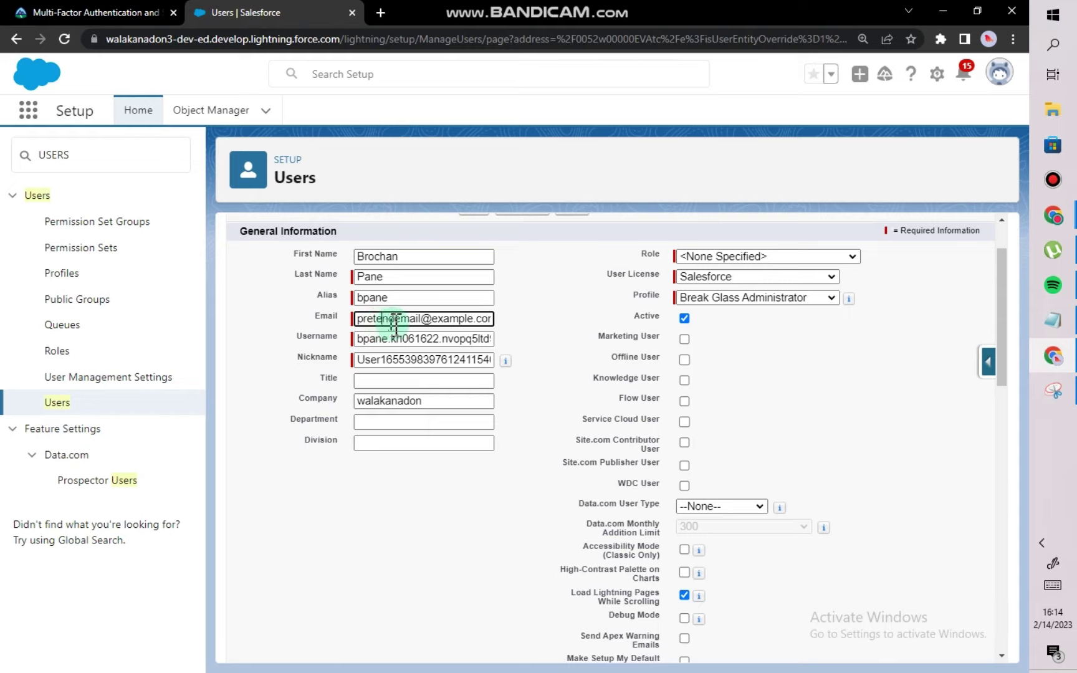
scroll(435, 325, "up", 2)
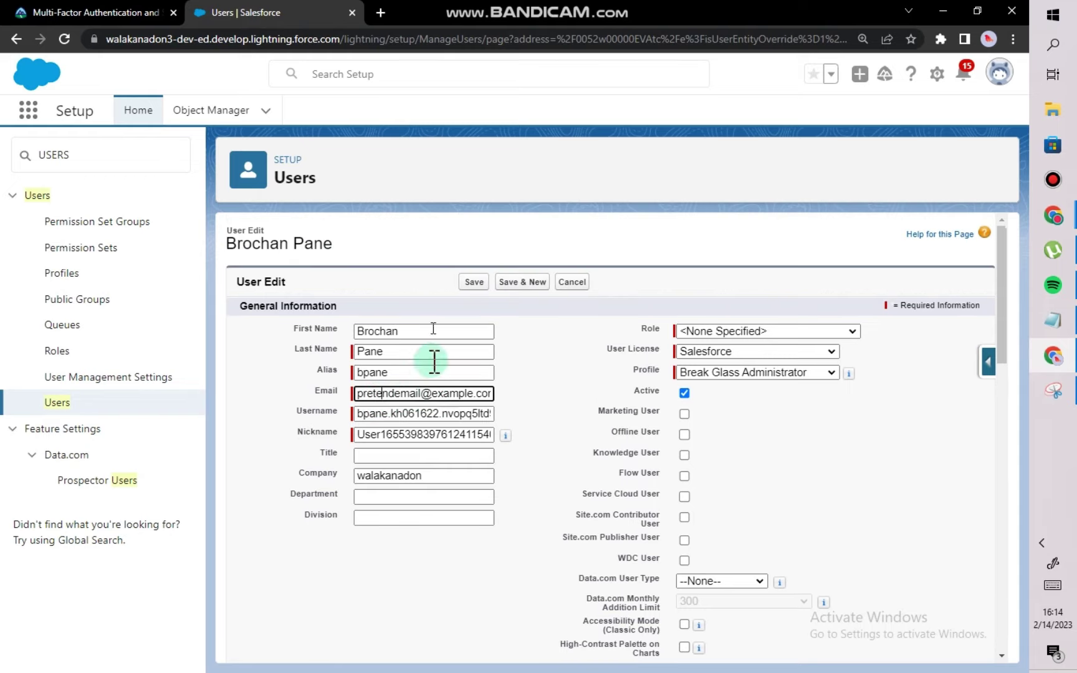
triple_click(423, 393)
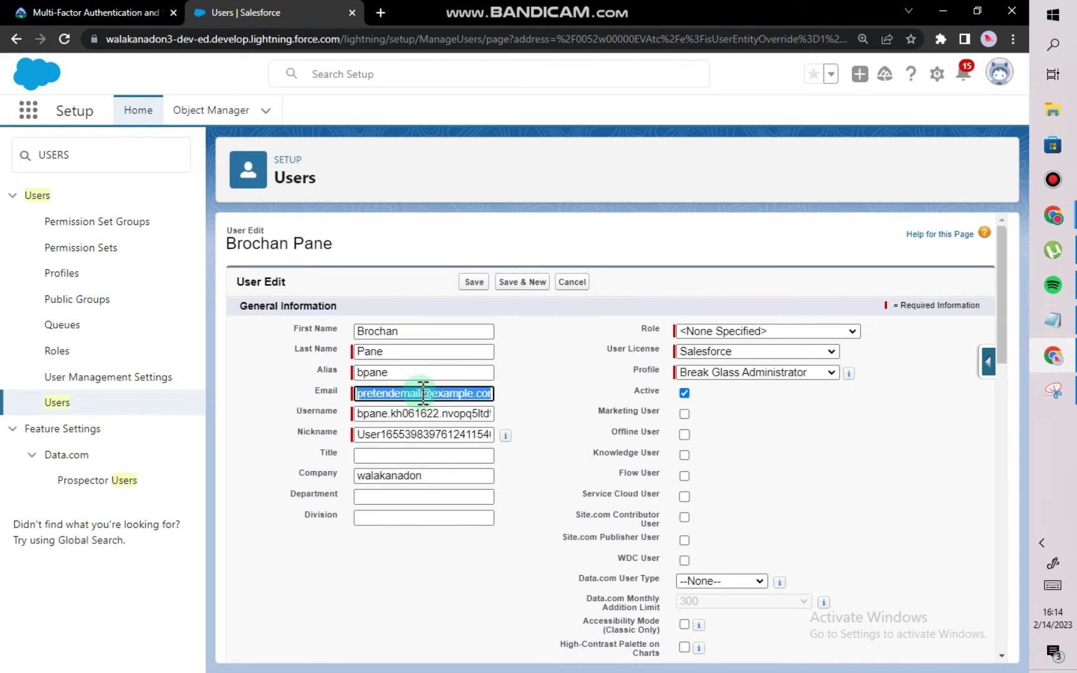
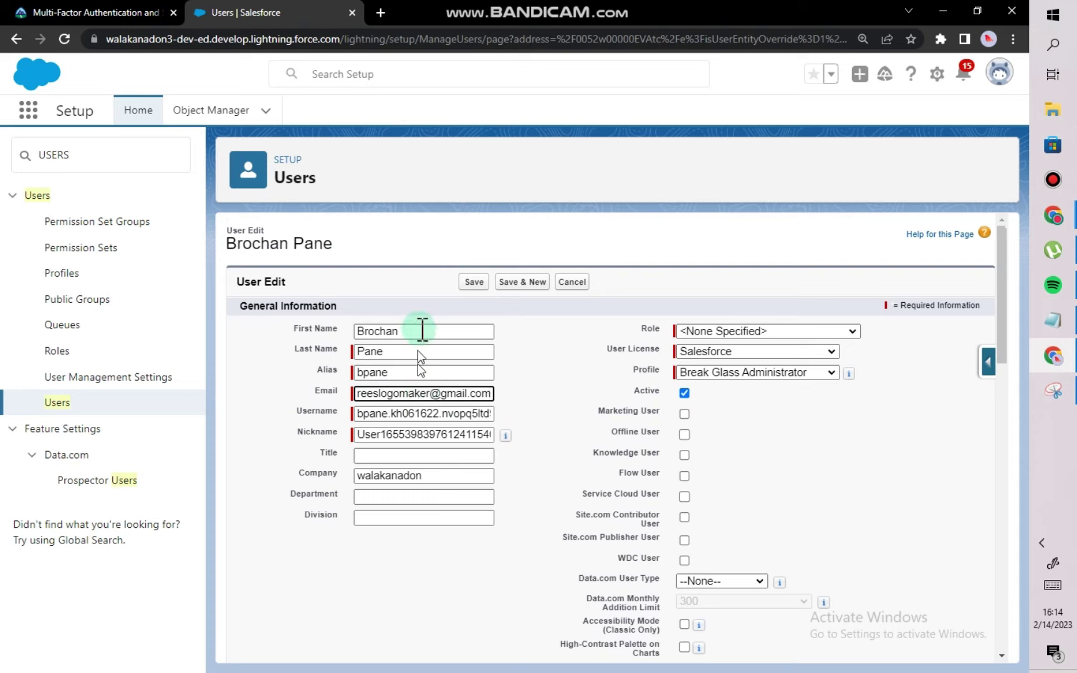
left_click(466, 285)
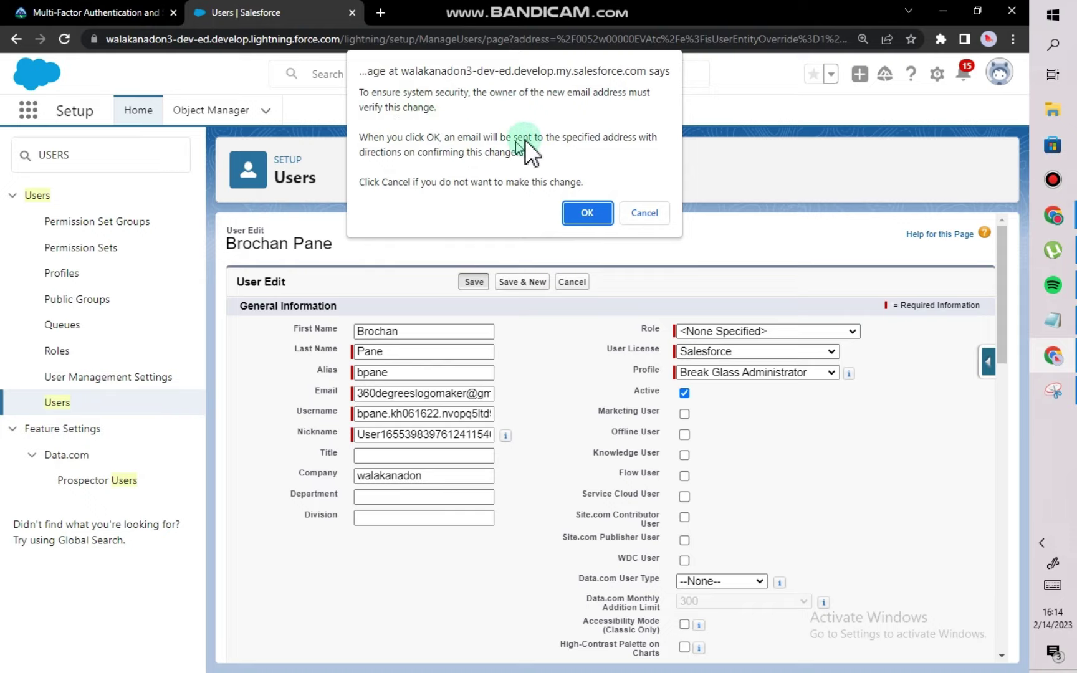
left_click(592, 218)
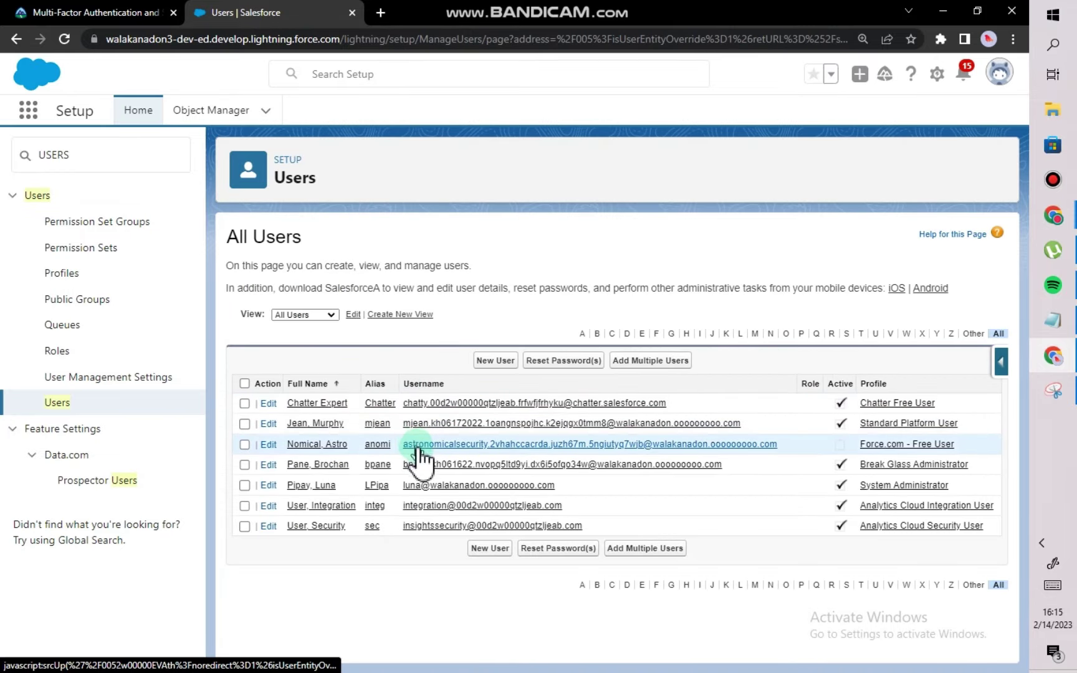
Search 'gma' in a new tab and open Gmail.
left_click(380, 12)
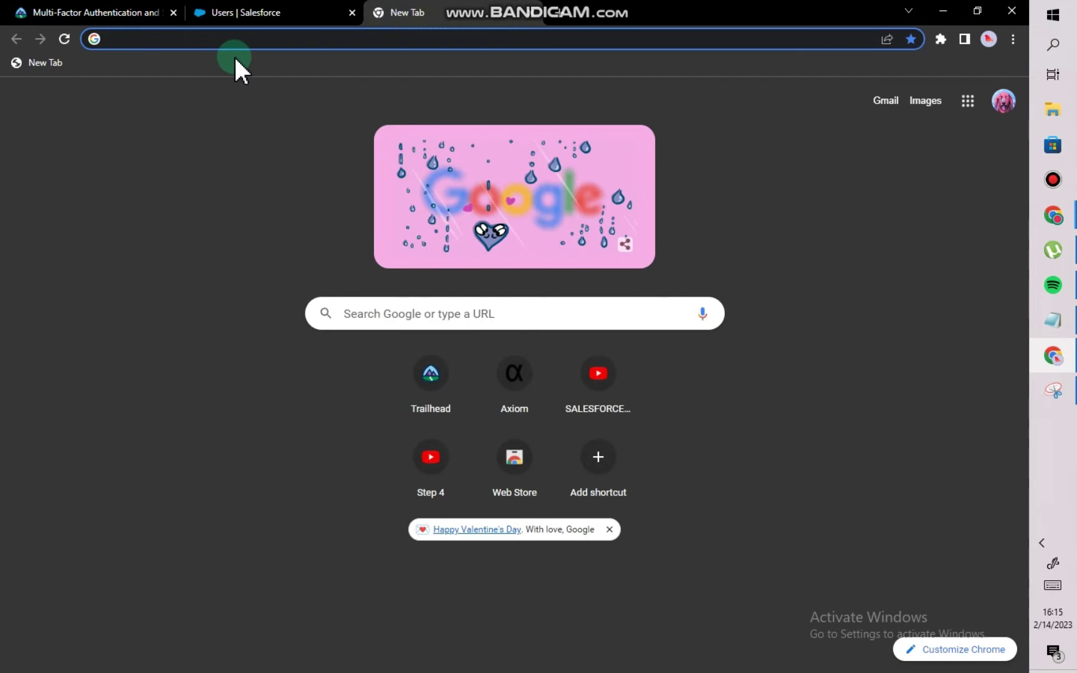
type("gma")
key("Return")
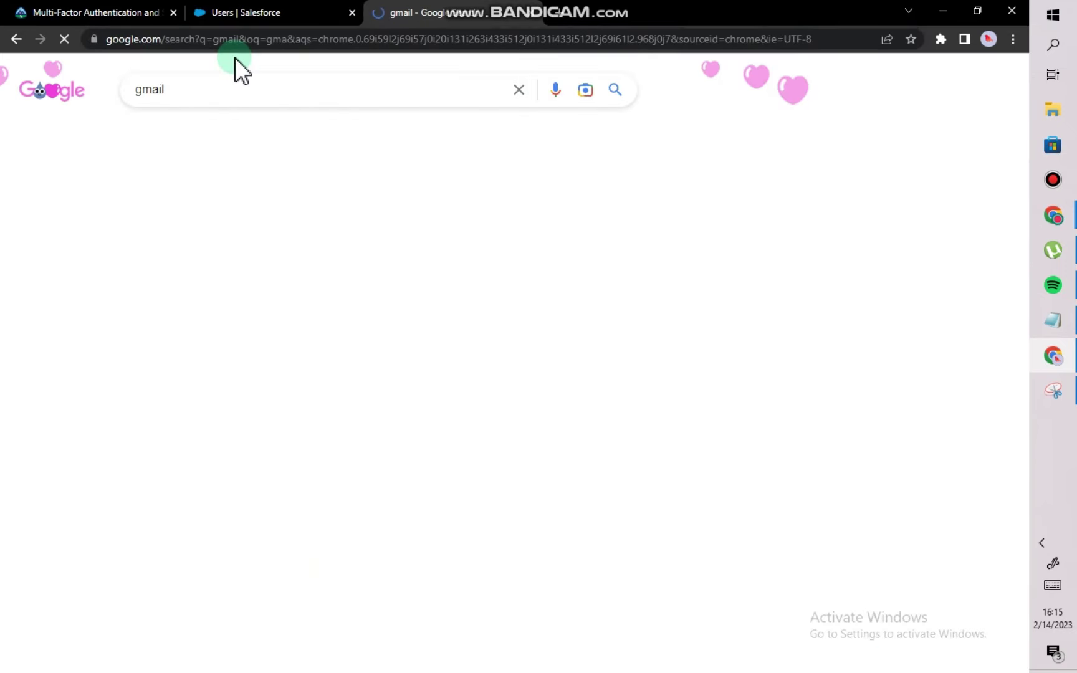
left_click(196, 223)
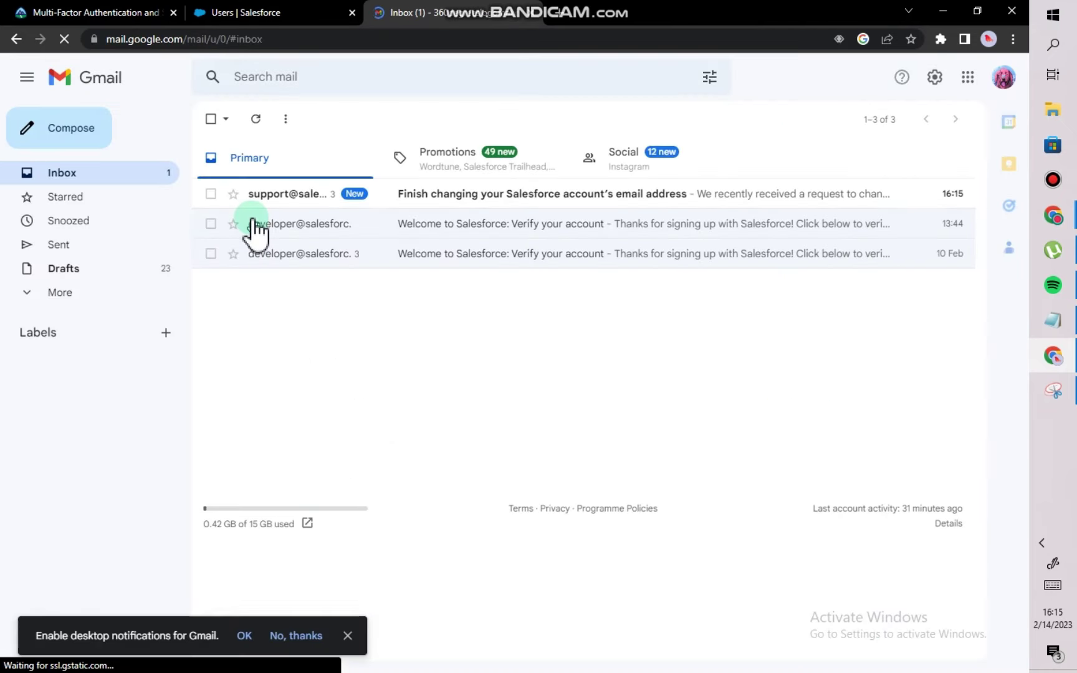
left_click(1003, 78)
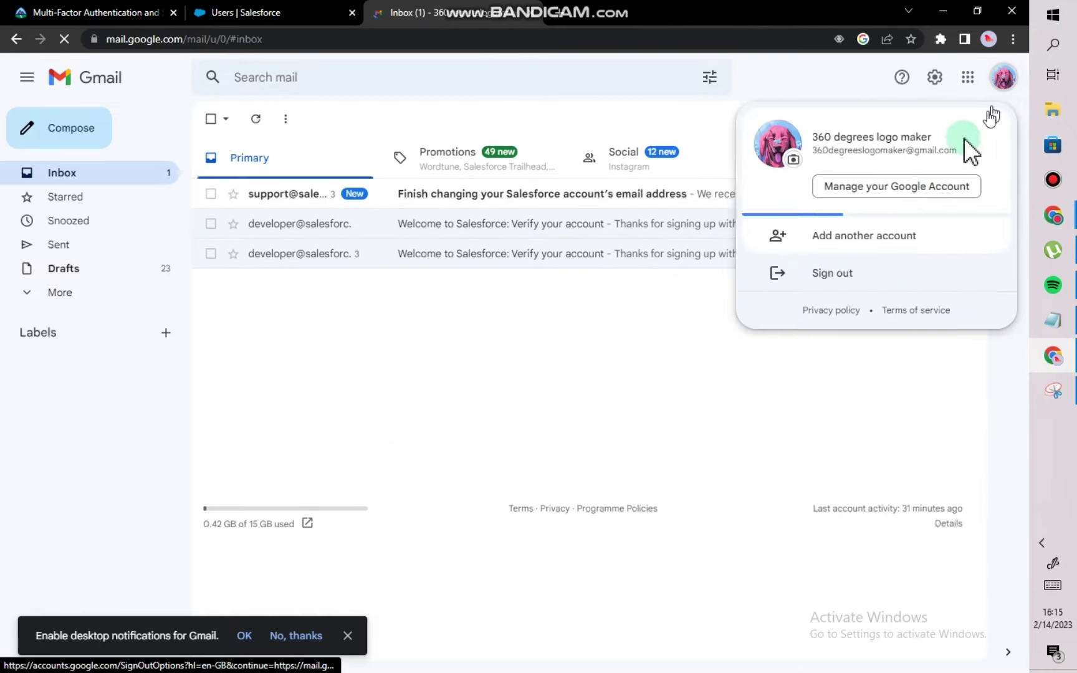
left_click_drag(957, 150, 819, 156)
left_click(818, 158)
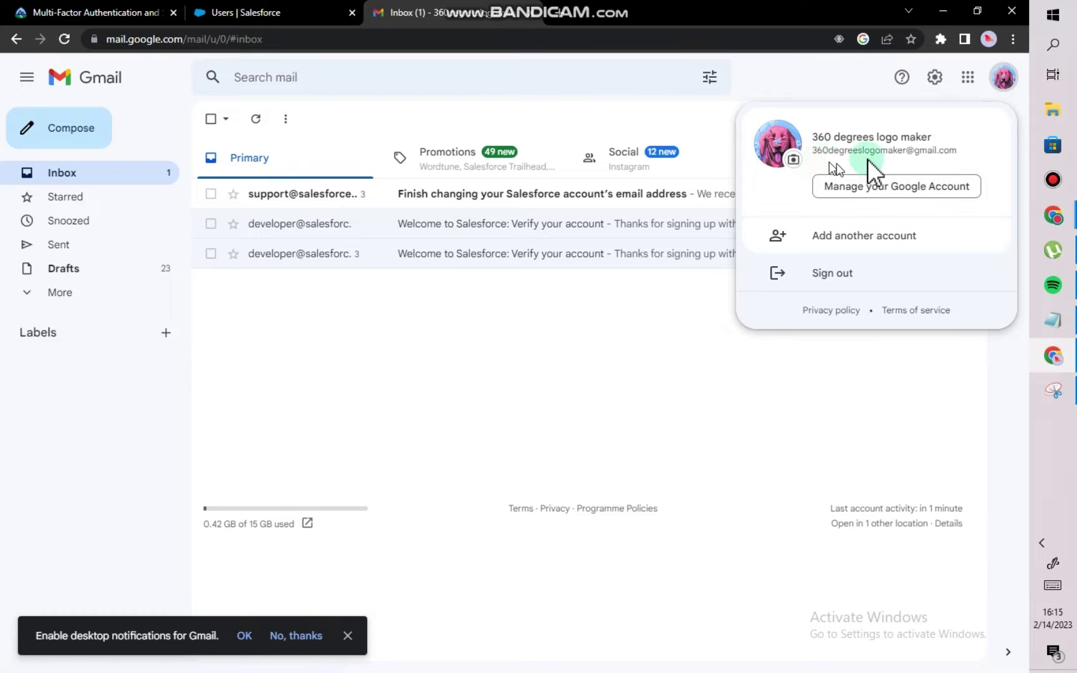
left_click(529, 421)
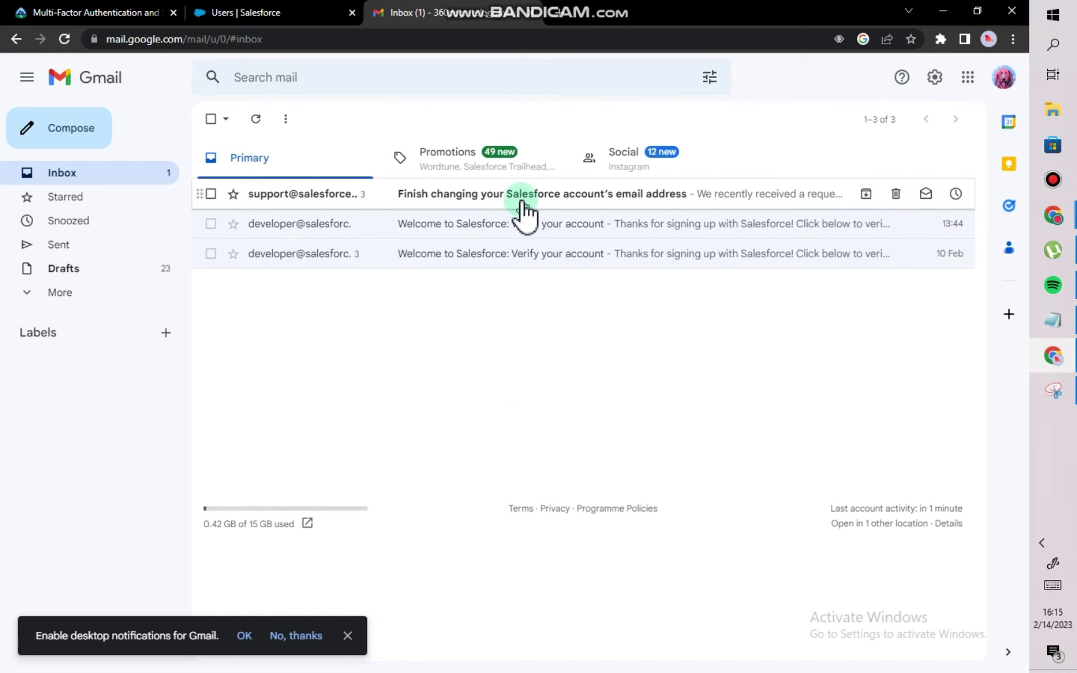
left_click(522, 206)
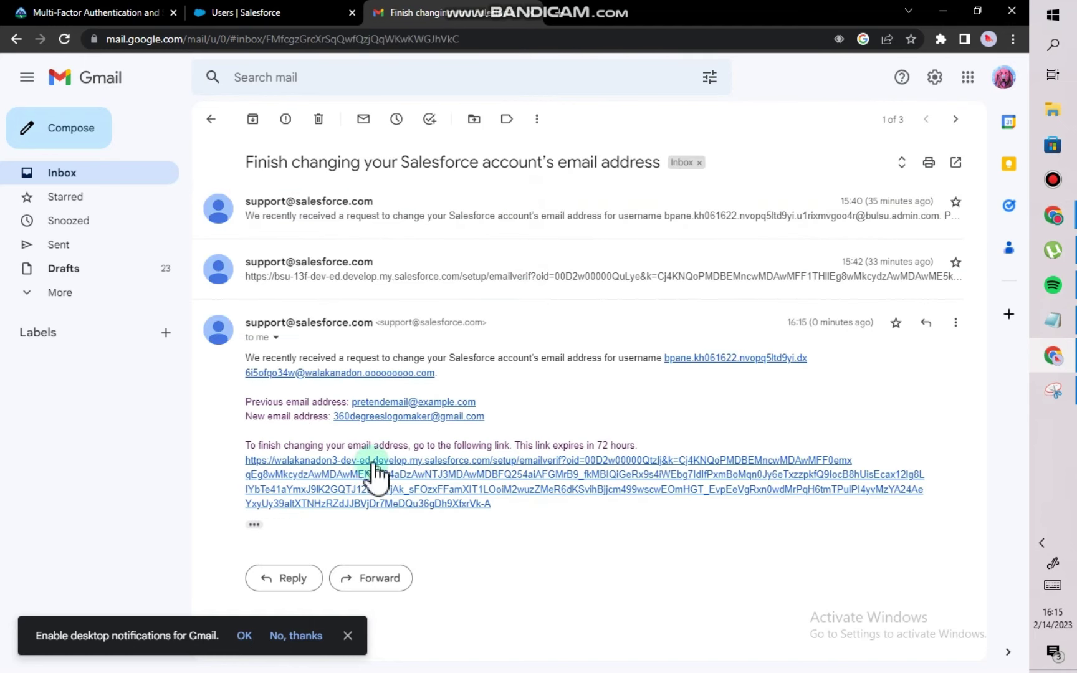
left_click(523, 459)
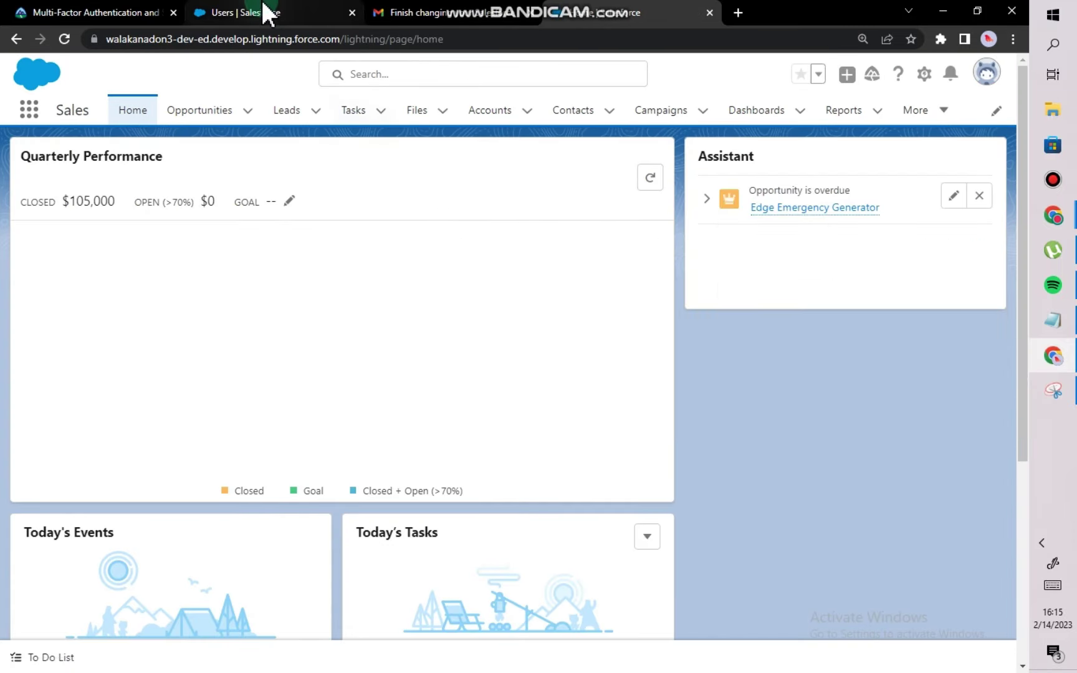
Reload the All Users list, open the admin's edit form and leave it unchanged.
left_click(262, 12)
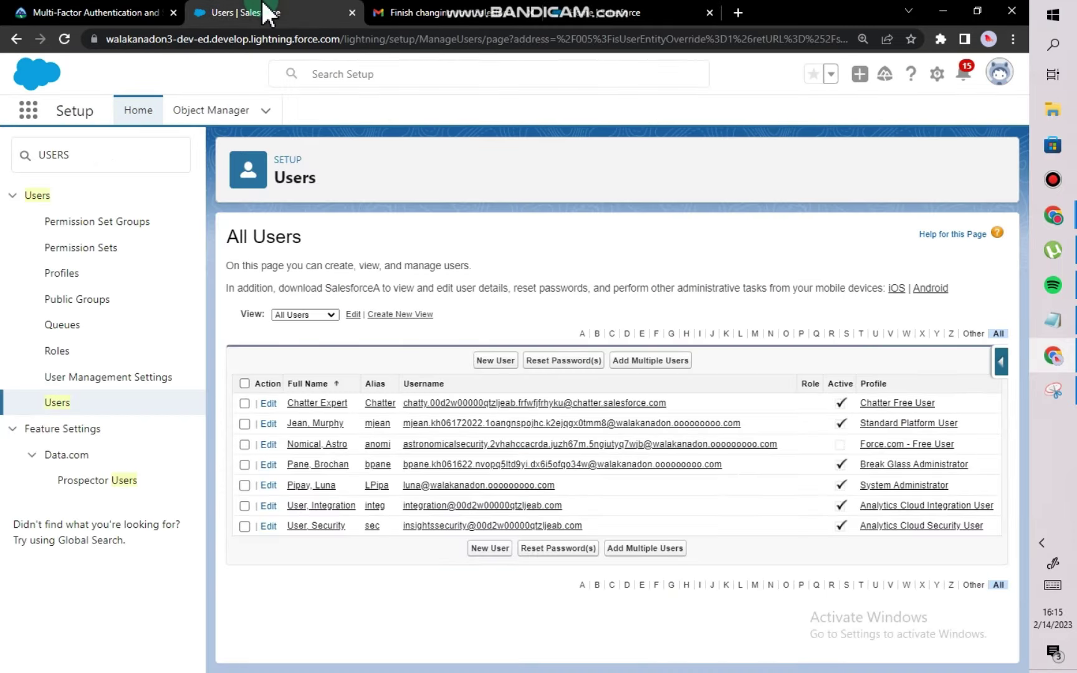
left_click(64, 38)
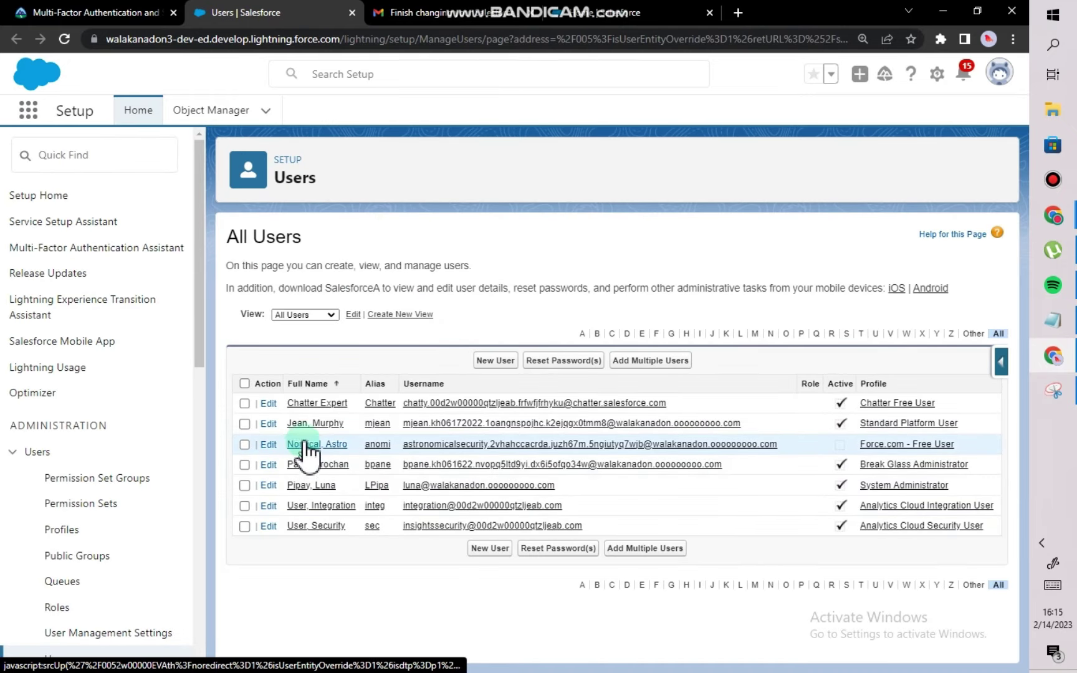
left_click(273, 466)
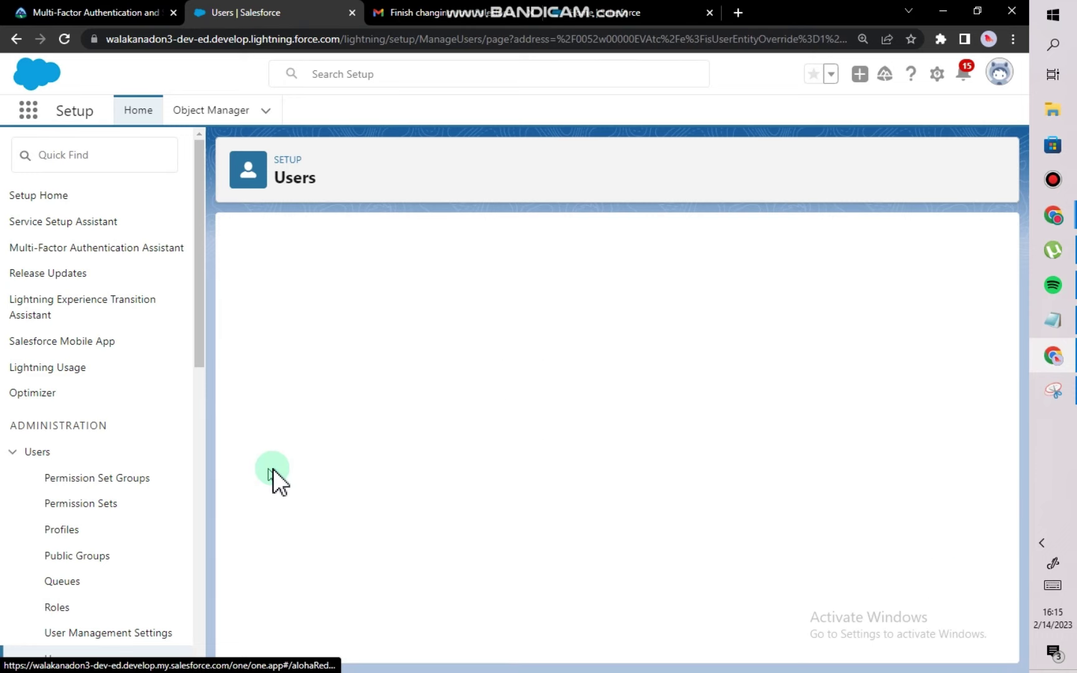
left_click(616, 414)
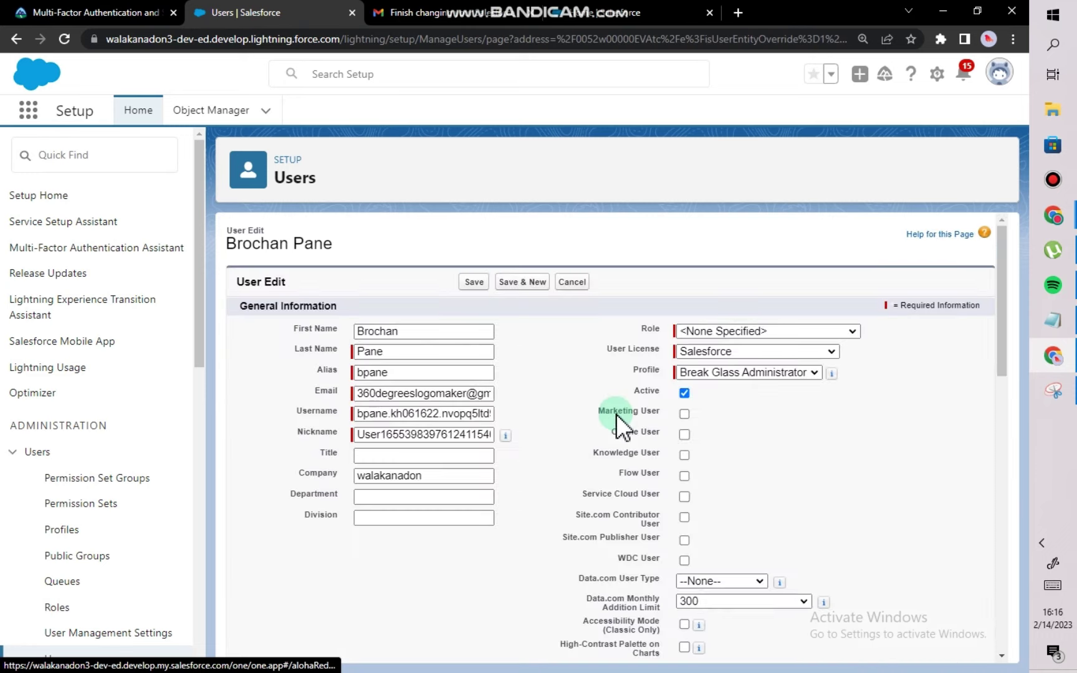
left_click(542, 439)
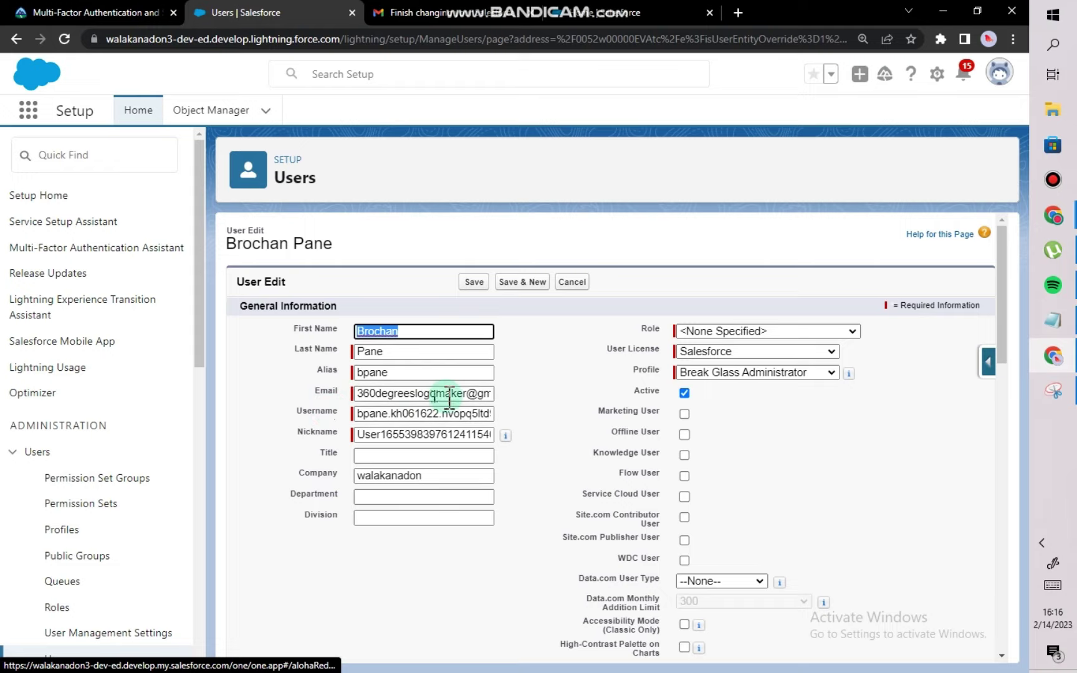
left_click(585, 282)
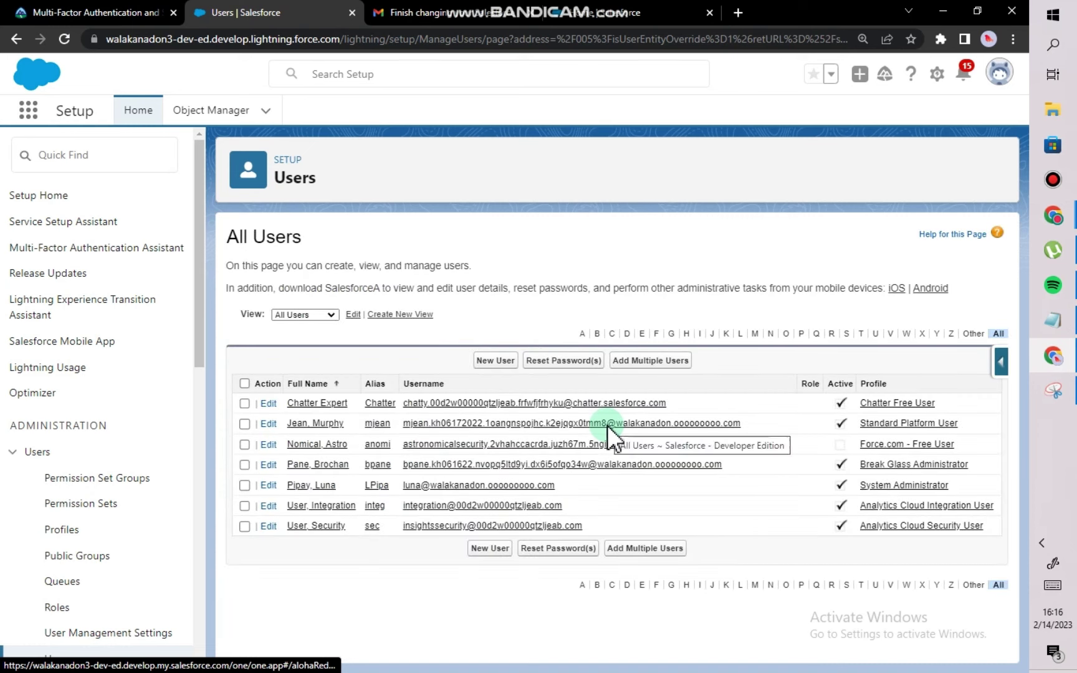
Check the Break Glass Administrator row, then run and confirm Reset Password(s).
left_click(245, 465)
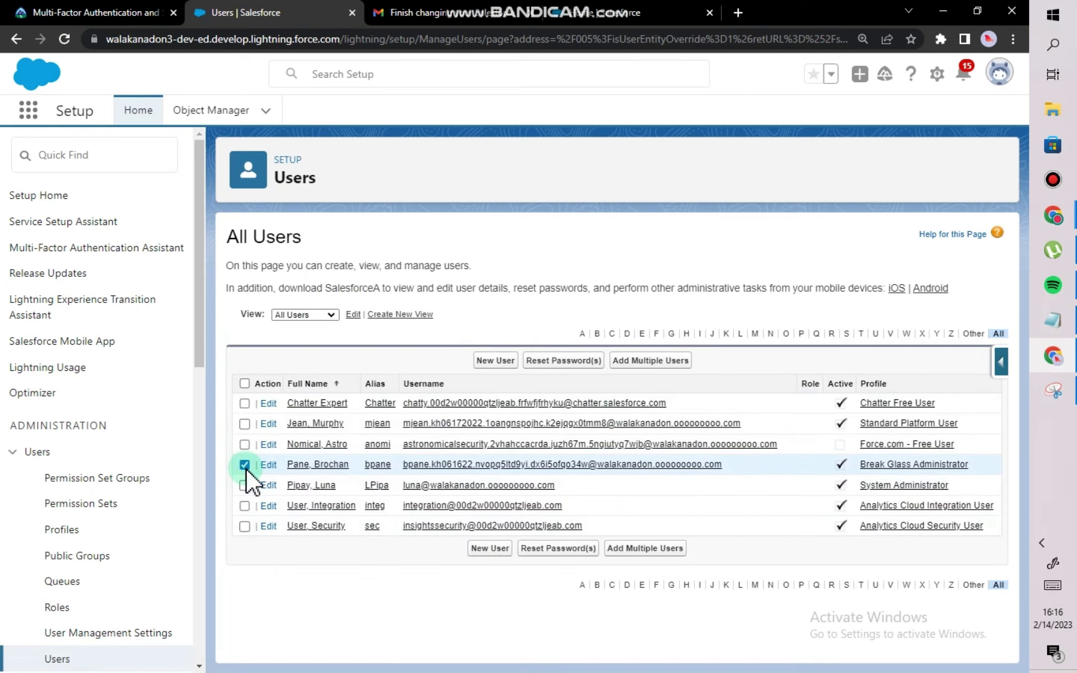
left_click(569, 361)
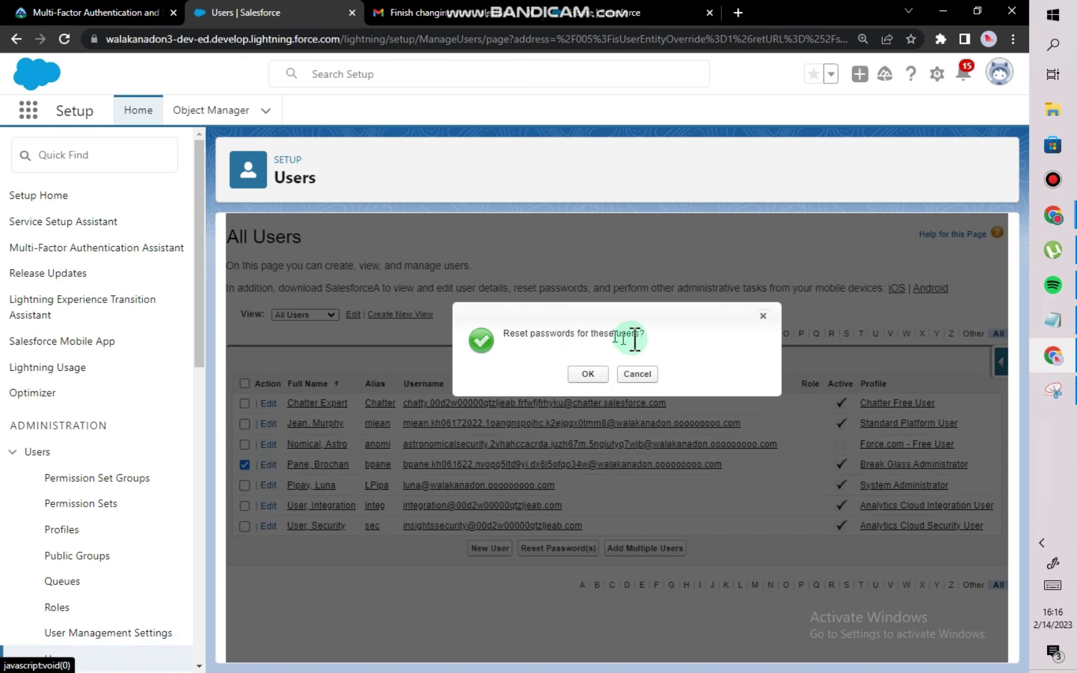
left_click(588, 374)
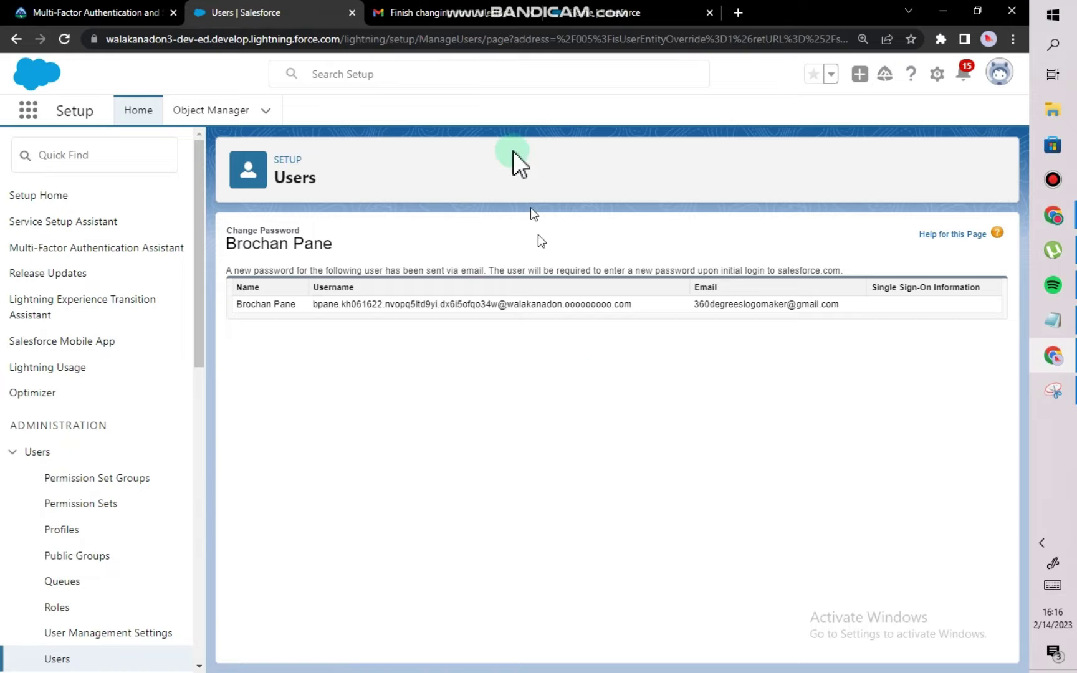
left_click(430, 13)
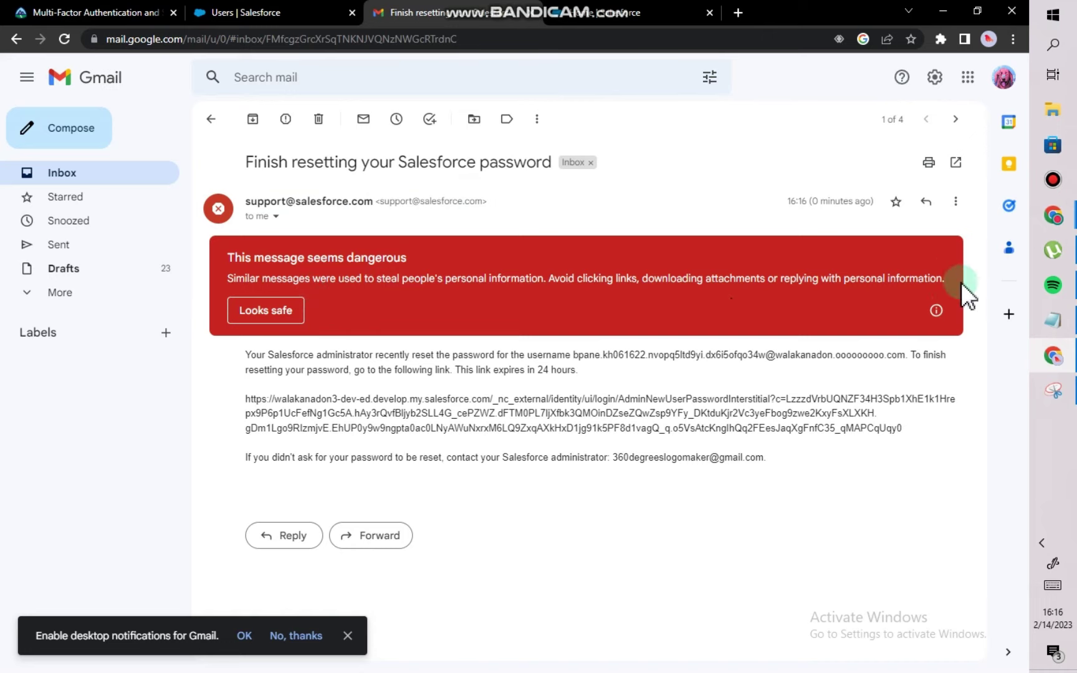
Mark the reset email 'Looks safe' and open its password reset link.
left_click(264, 308)
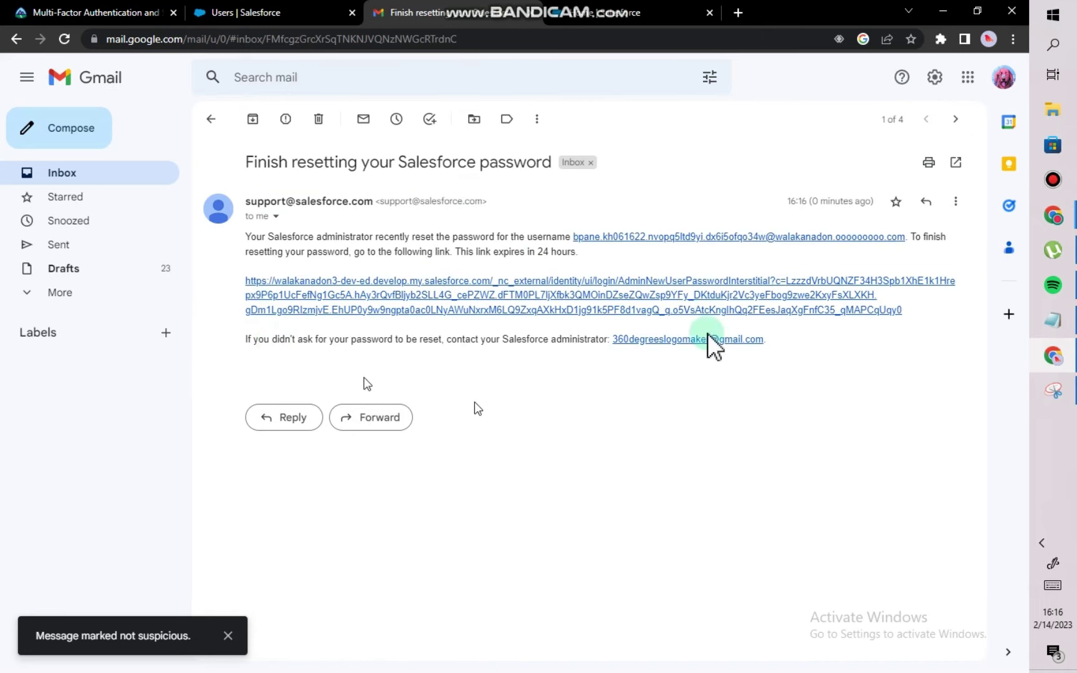
left_click(468, 309)
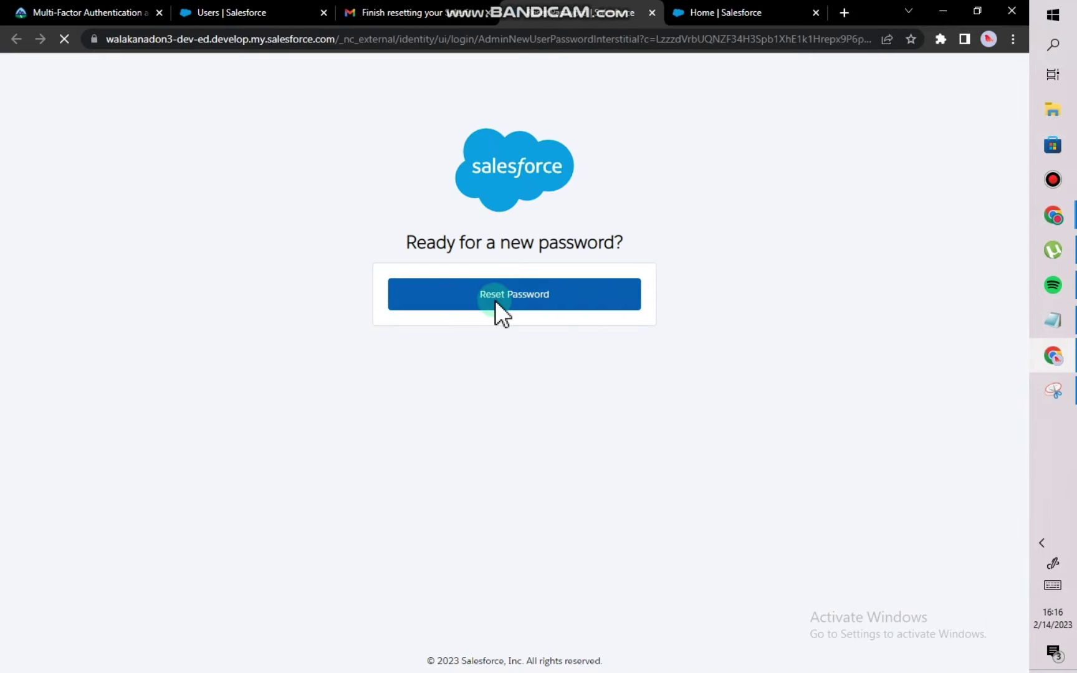
Enter the new password and confirm it on the change-password form.
left_click(494, 300)
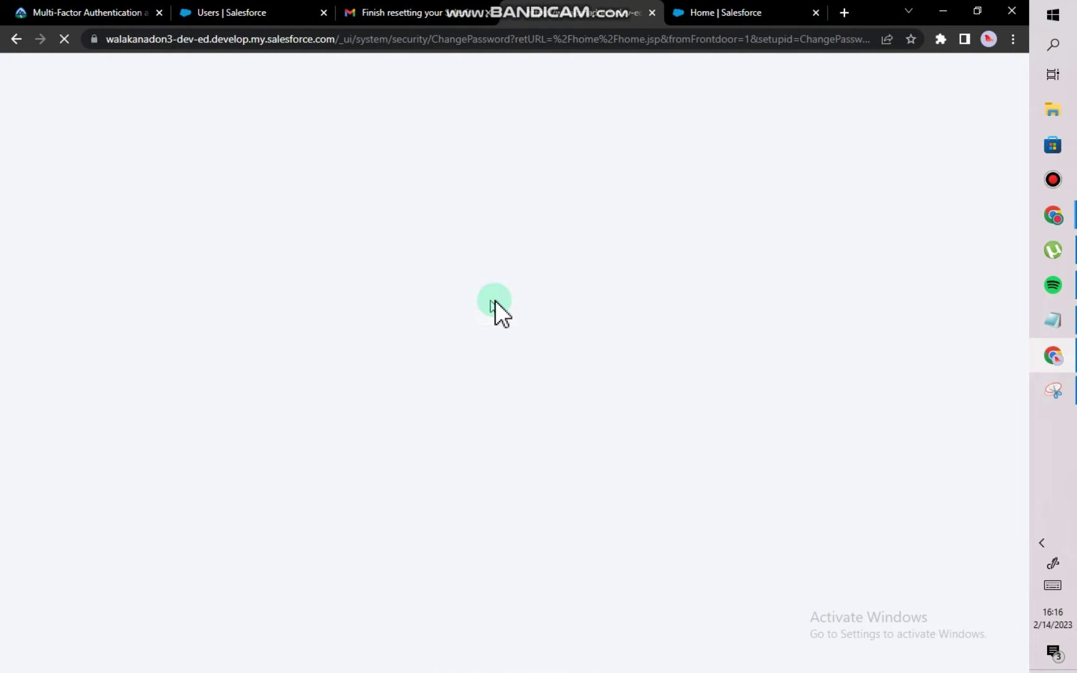
scroll(471, 431, "down", 2)
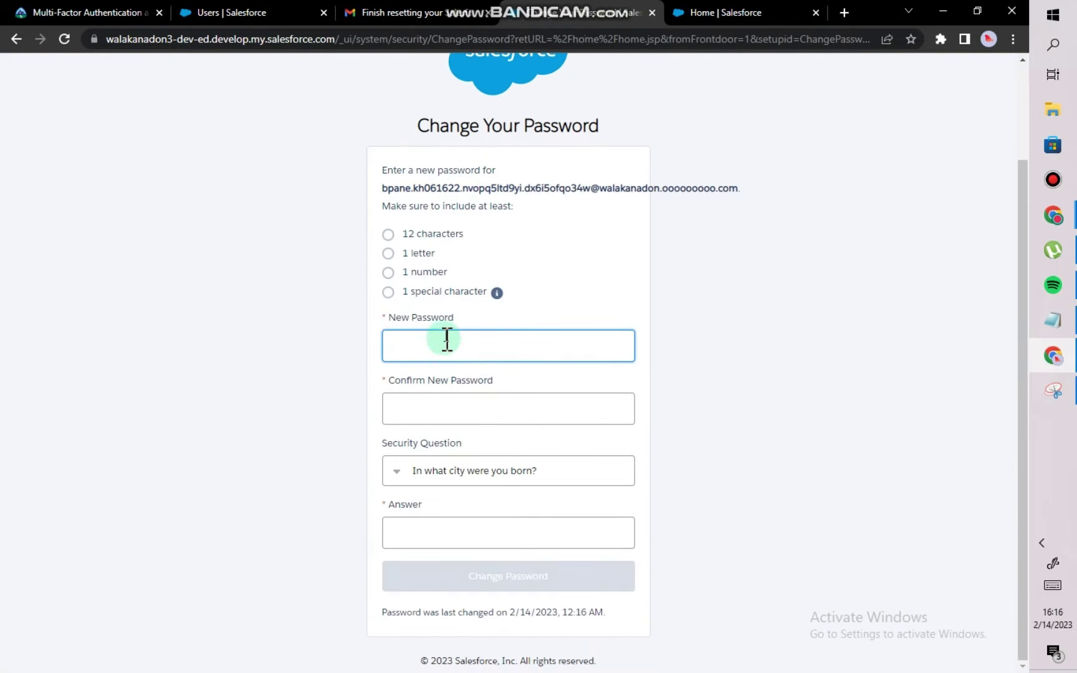
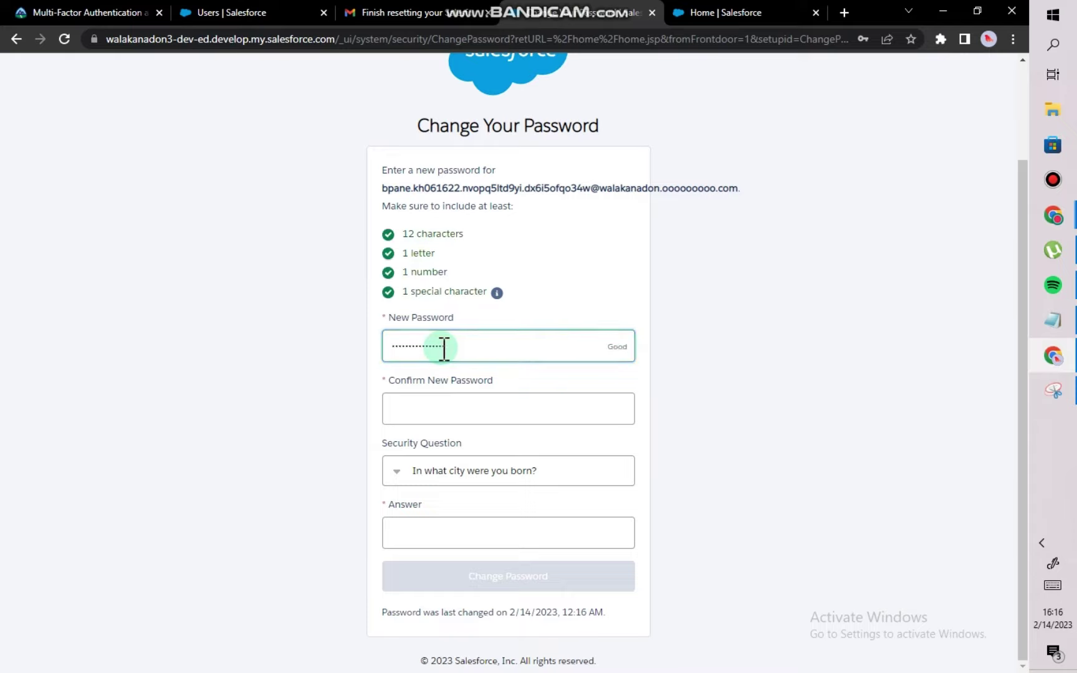
left_click(431, 411)
type("a")
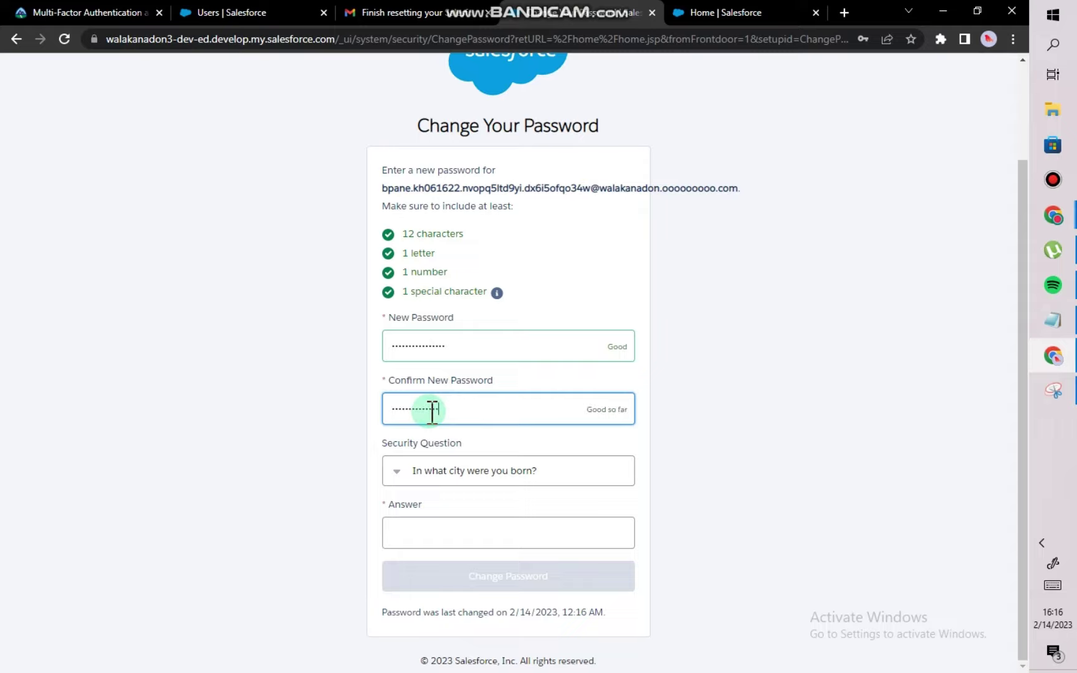
Pick the pet's name security question, give its answer, submit, and save the password in Chrome.
left_click(440, 469)
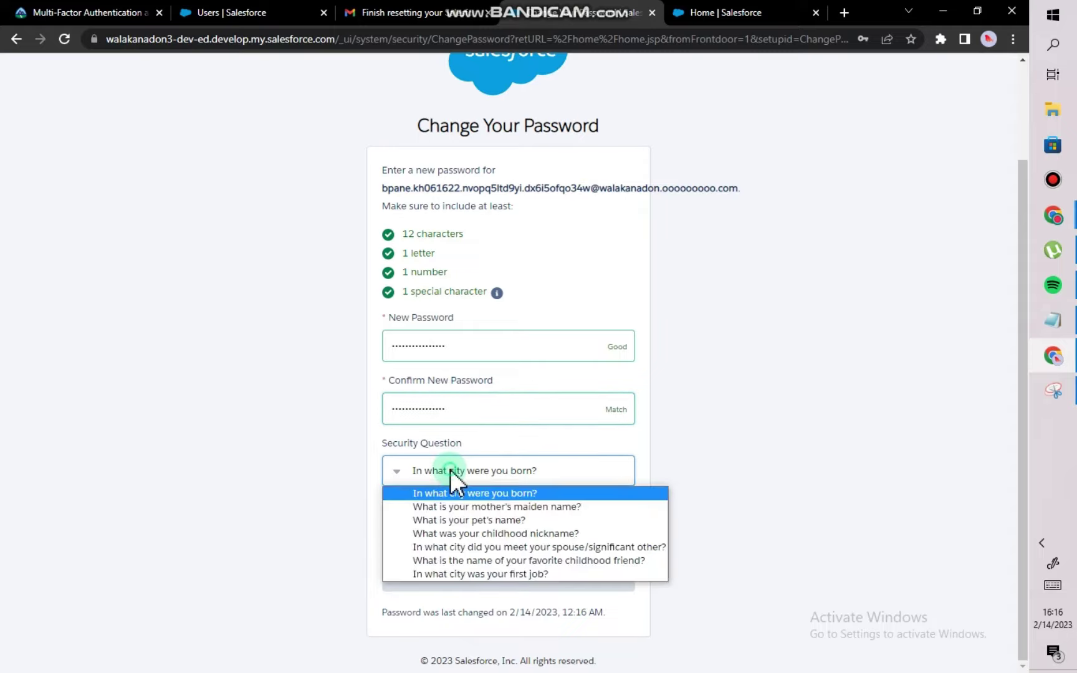
left_click(461, 520)
left_click(458, 534)
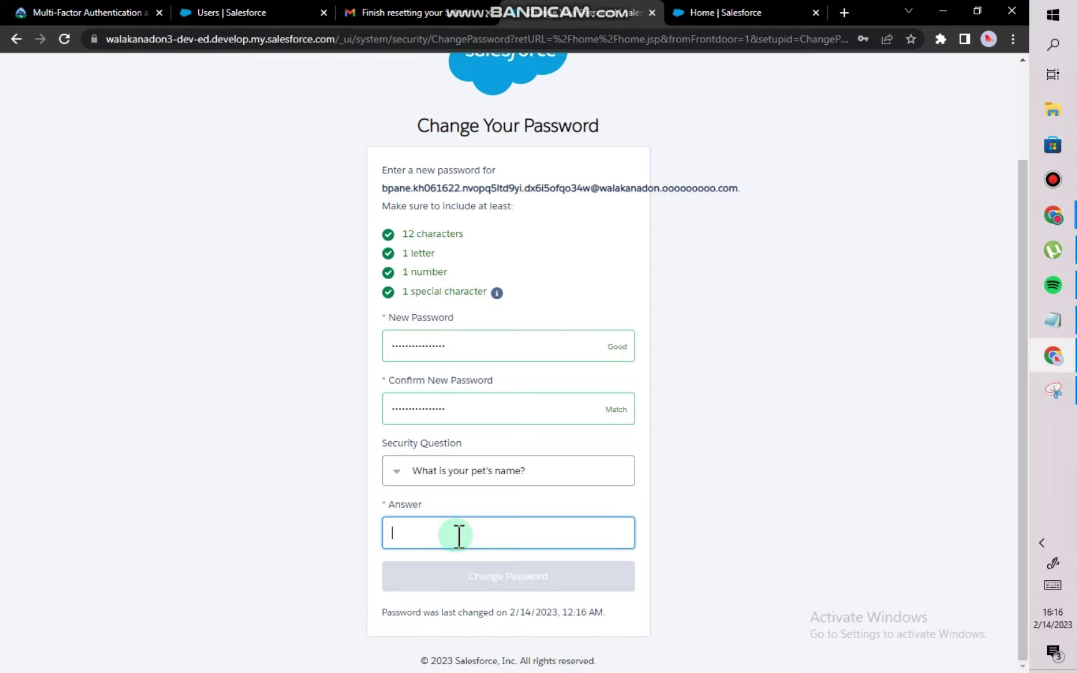
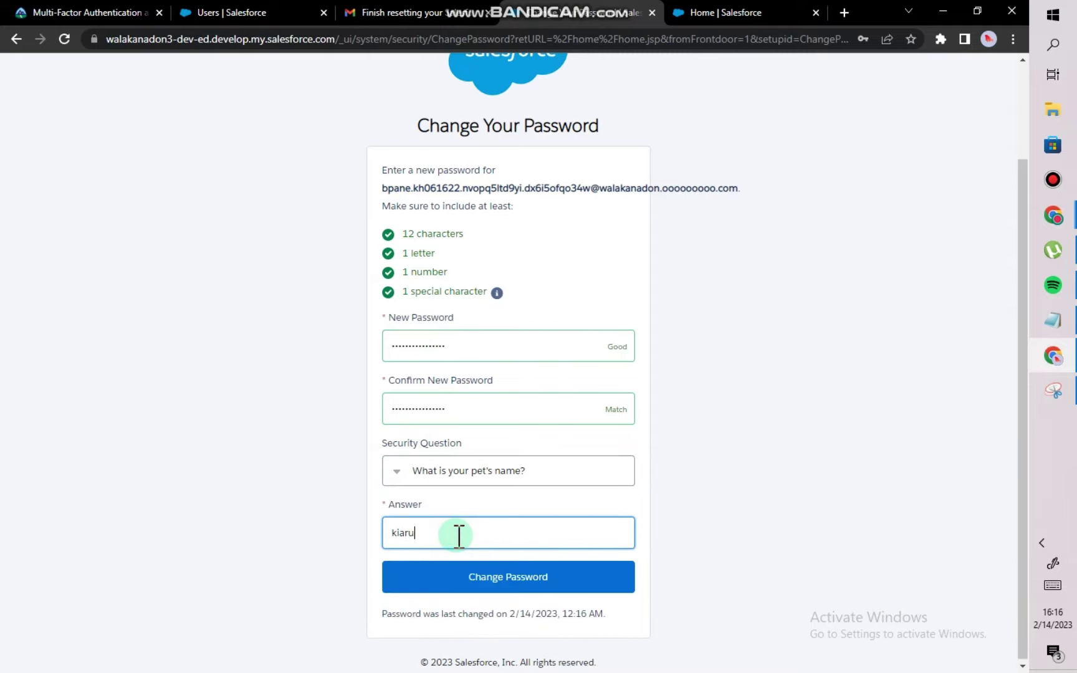
left_click(484, 580)
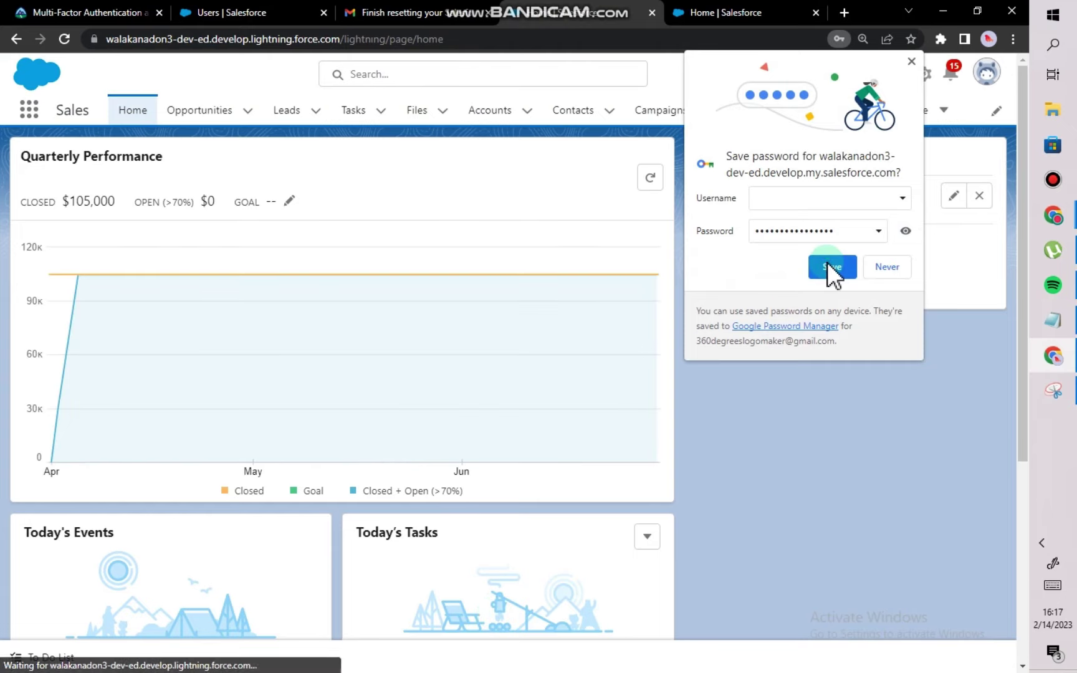
left_click(826, 264)
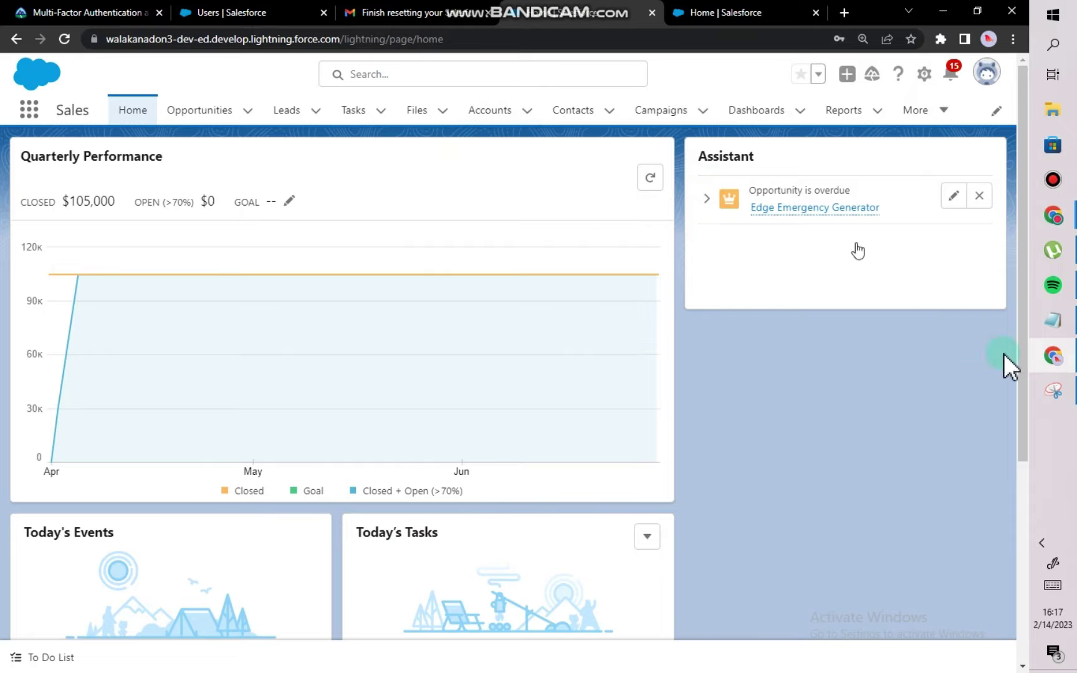
Copy the Lightning site address line from the Notepad notes, then go back to the Users | Salesforce tab.
left_click(1052, 324)
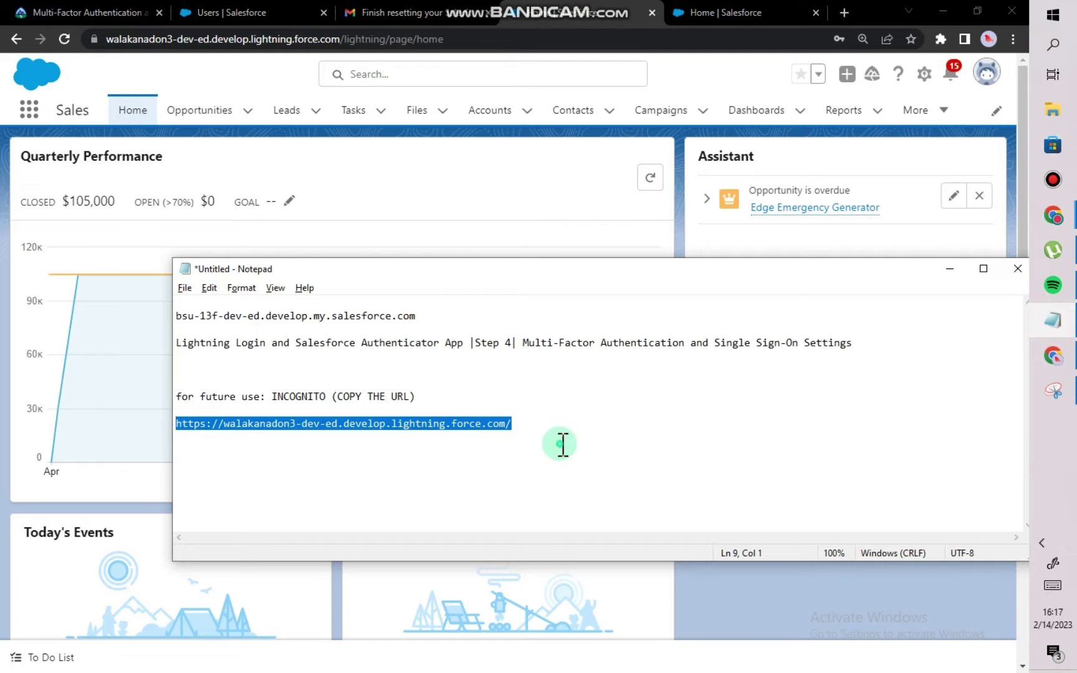
left_click(551, 439)
left_click_drag(215, 447, 176, 423)
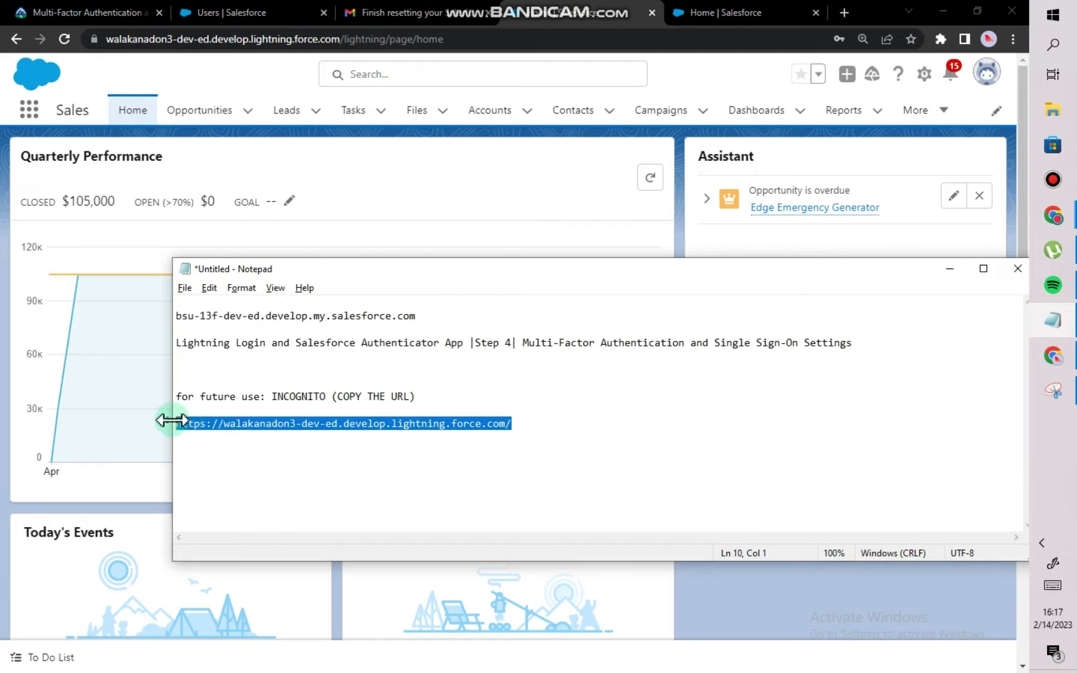
right_click(195, 428)
left_click(236, 476)
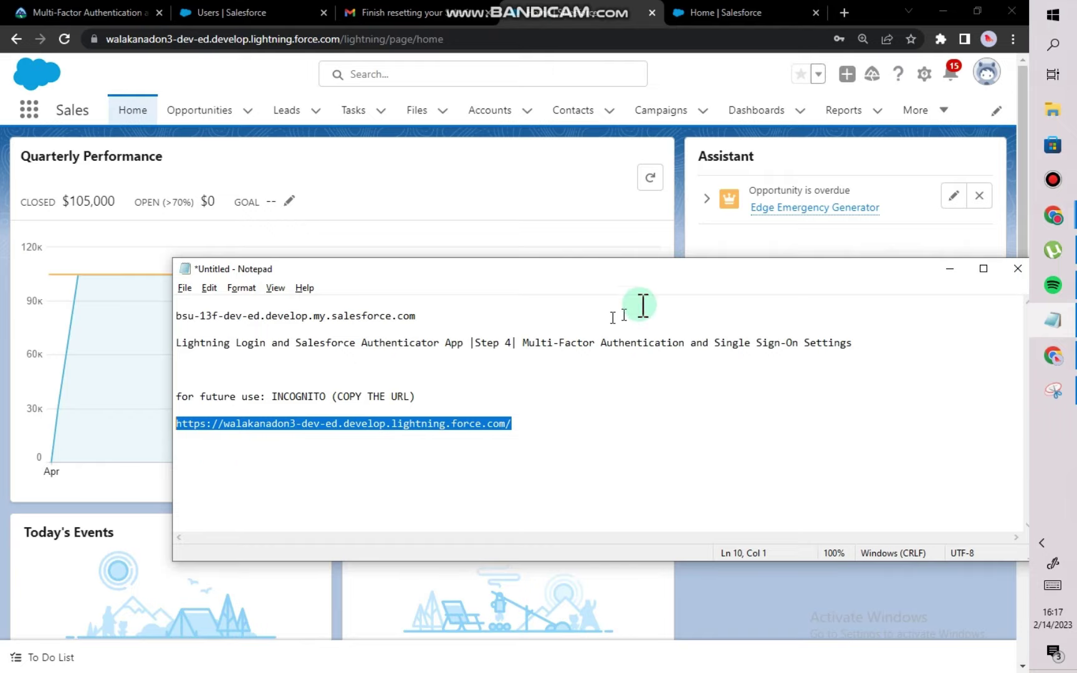
left_click(949, 270)
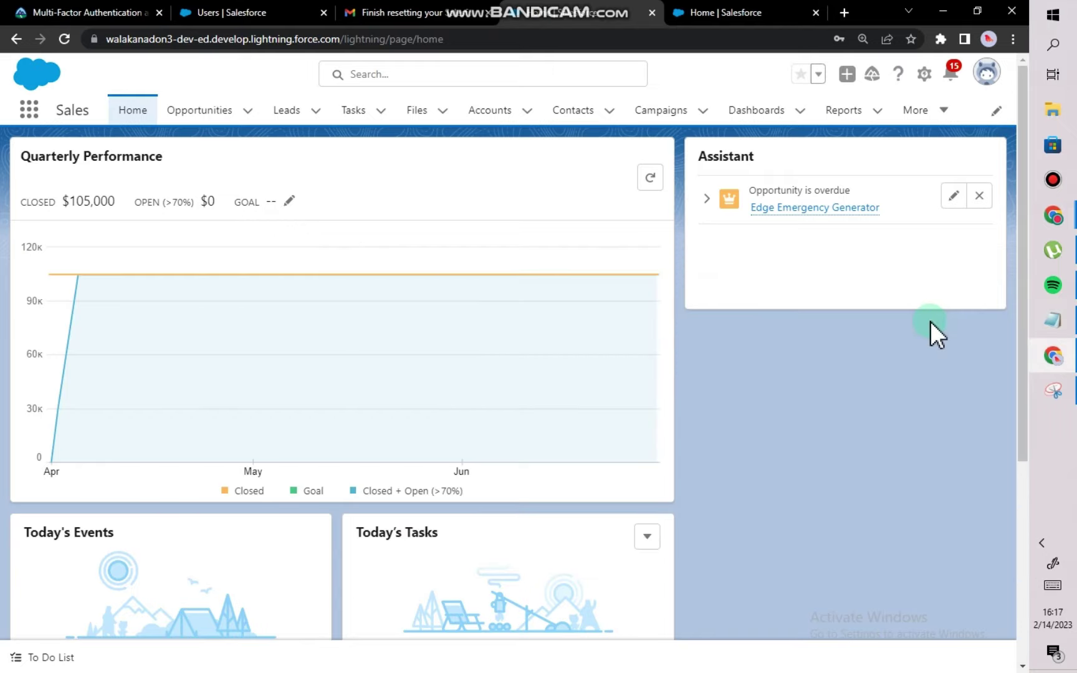
left_click(278, 13)
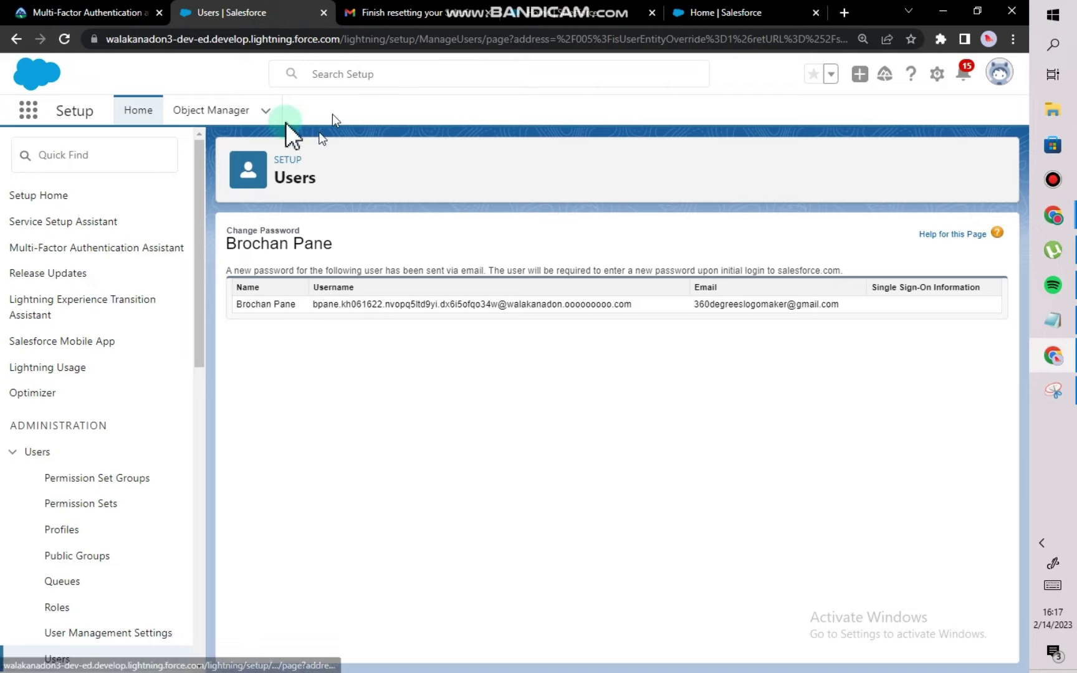
Search Quick Find for 'permiss', filter Permission Sets by L, and open Lightning Login User's System Permissions.
left_click(101, 155)
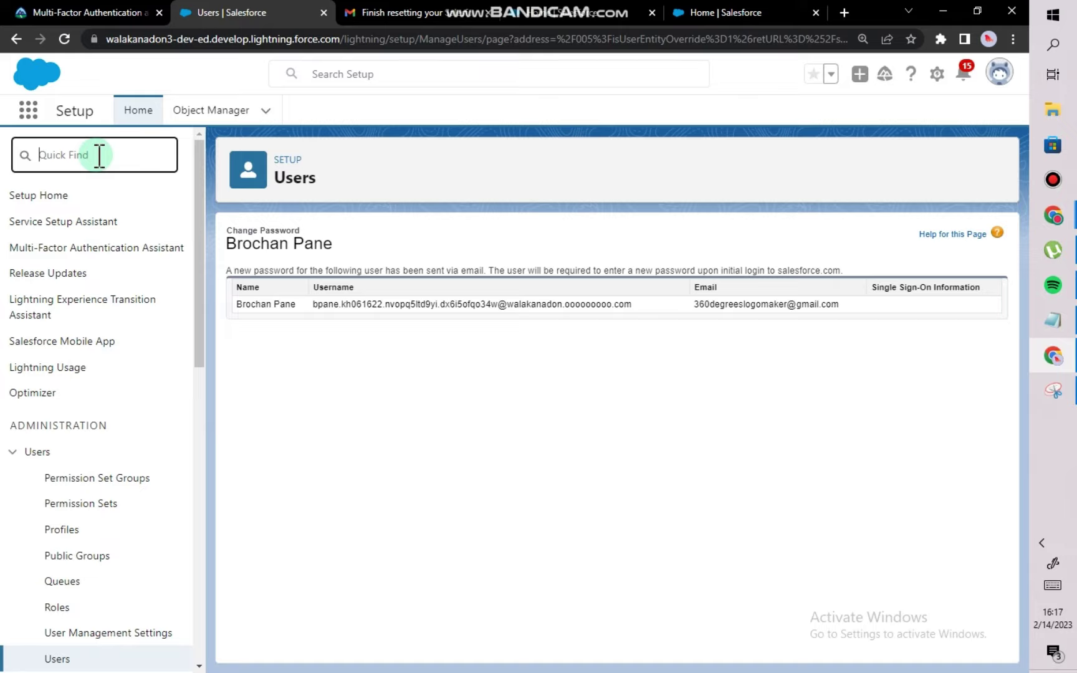
type("permission")
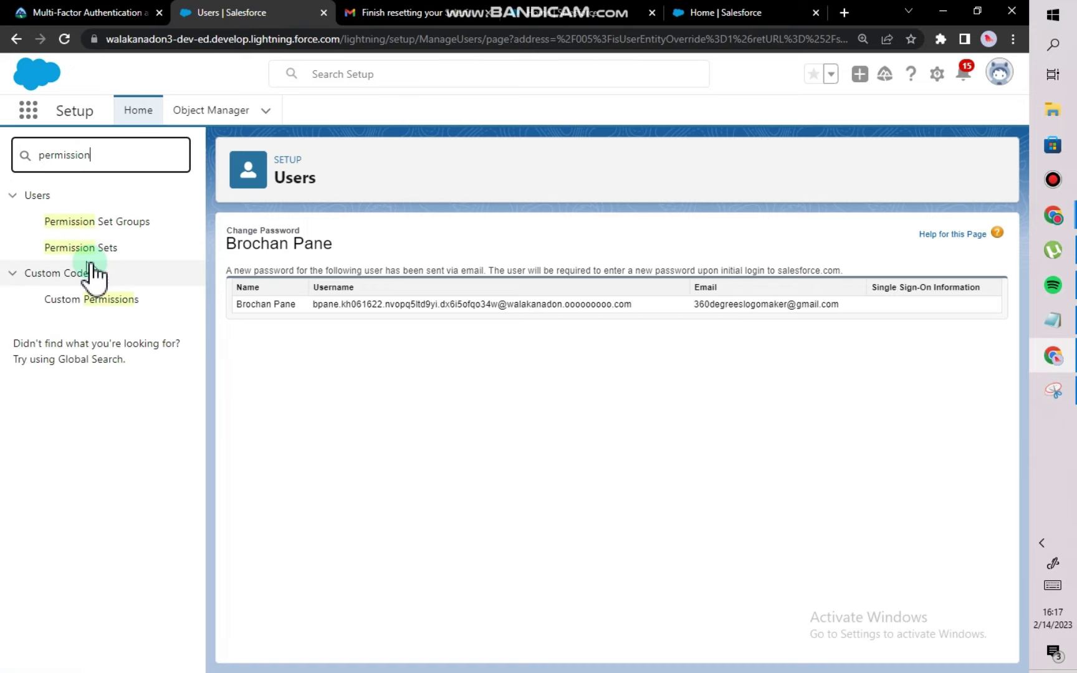
left_click(94, 250)
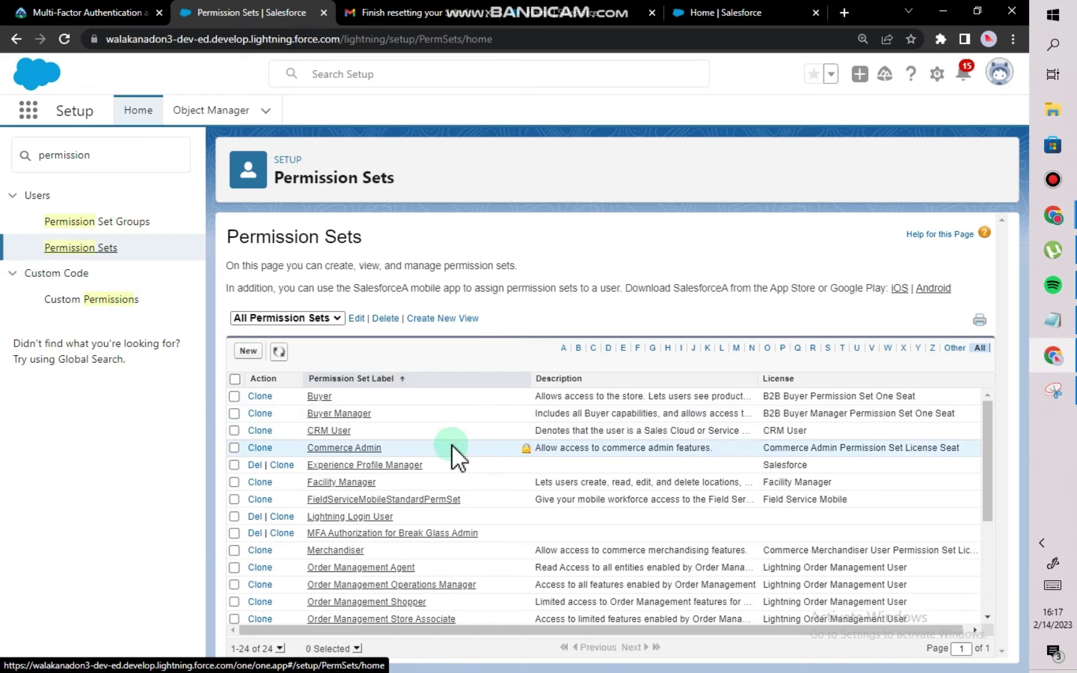
scroll(451, 445, "down", 3)
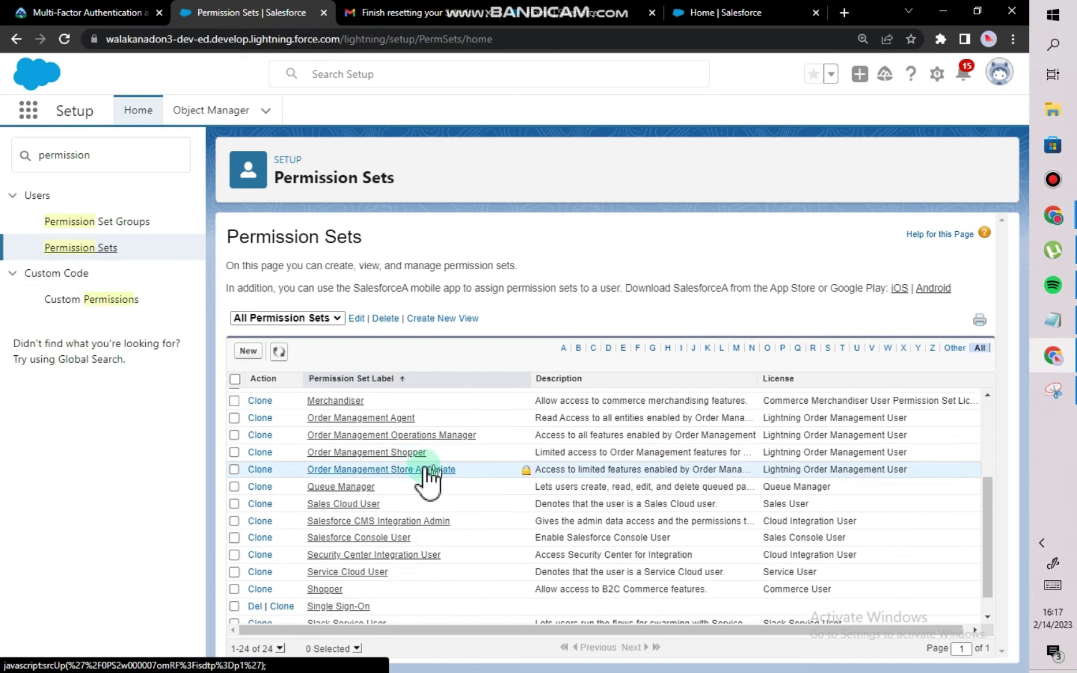
left_click(721, 348)
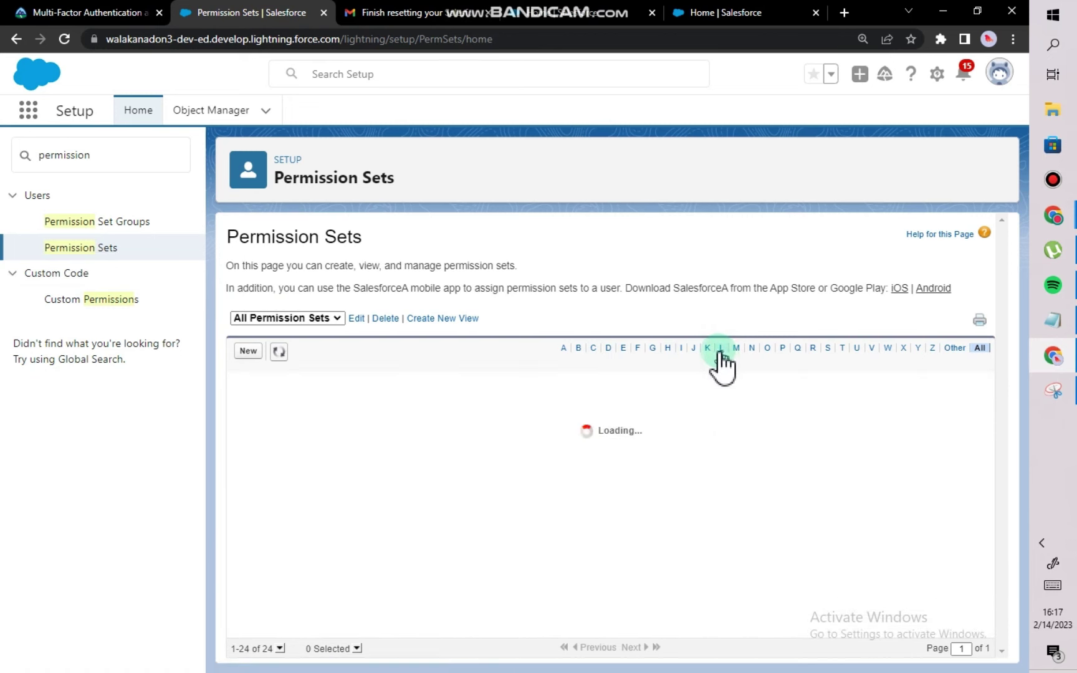
left_click(341, 398)
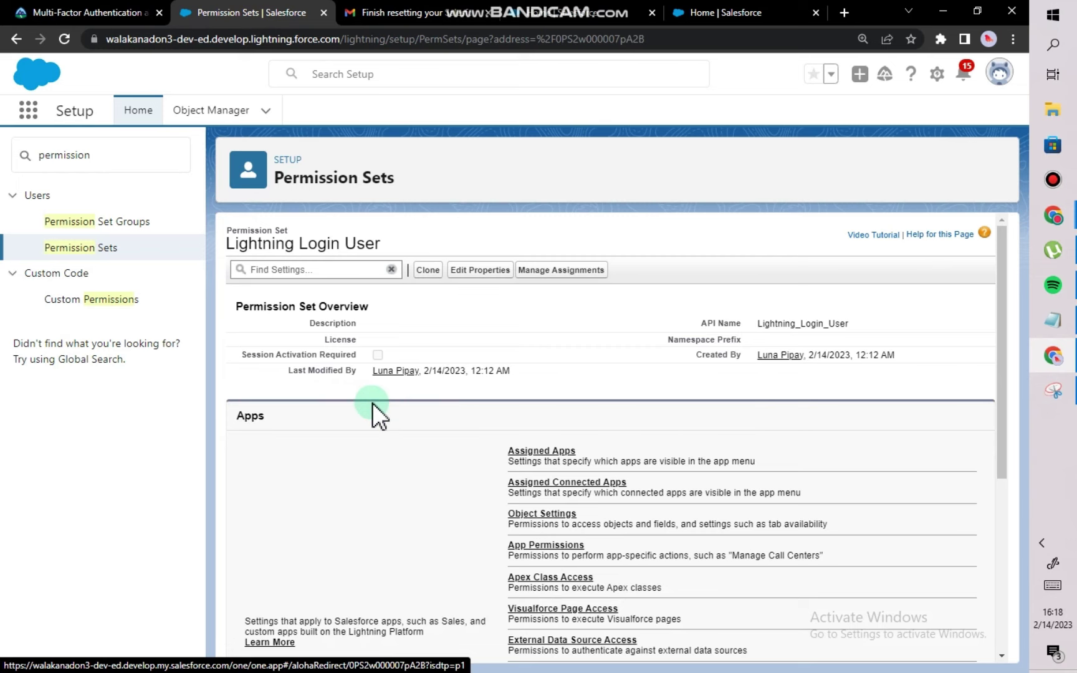
scroll(371, 404, "down", 5)
scroll(372, 404, "up", 5)
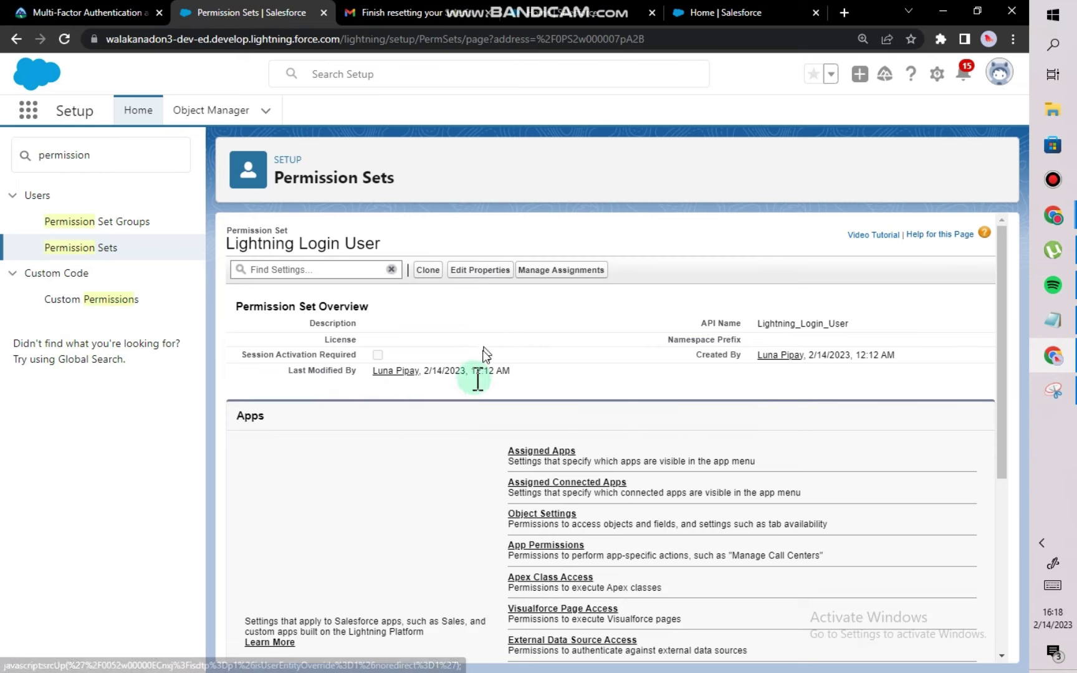
scroll(474, 453, "down", 5)
left_click(535, 592)
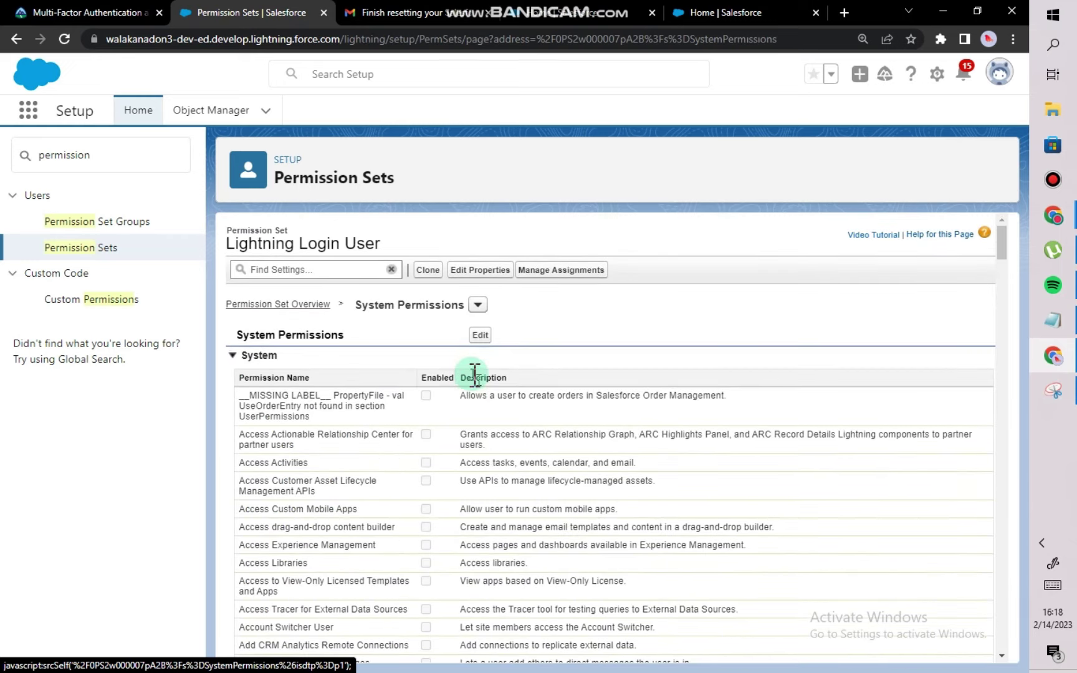
Edit the system permissions and check the Lightning Login User permission.
left_click(474, 336)
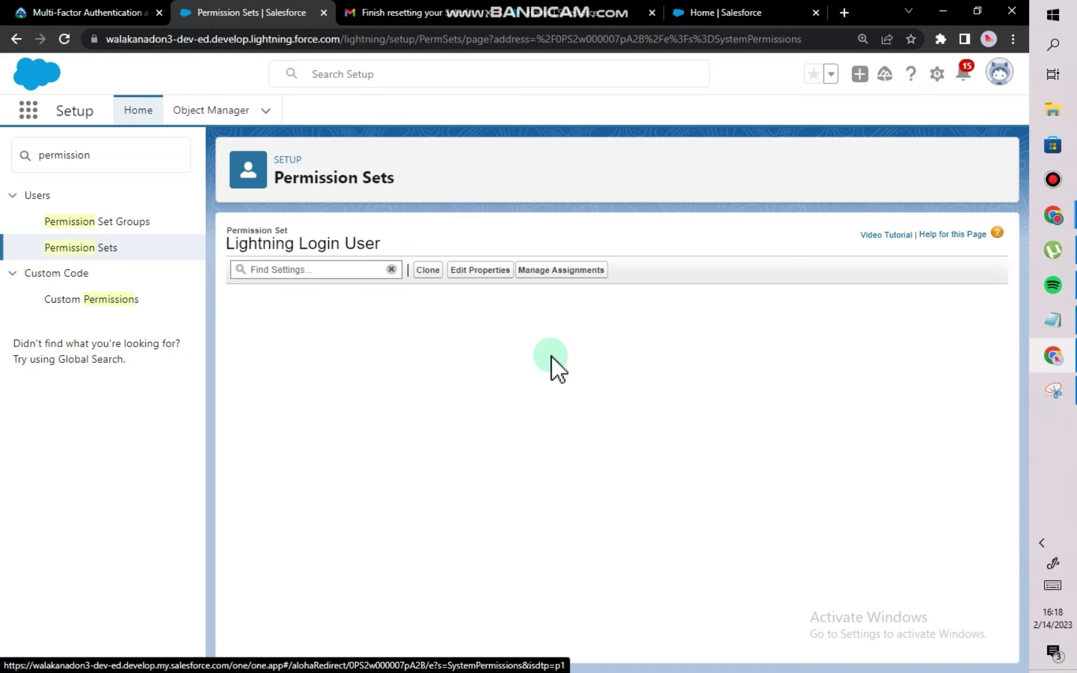
scroll(408, 426, "down", 20)
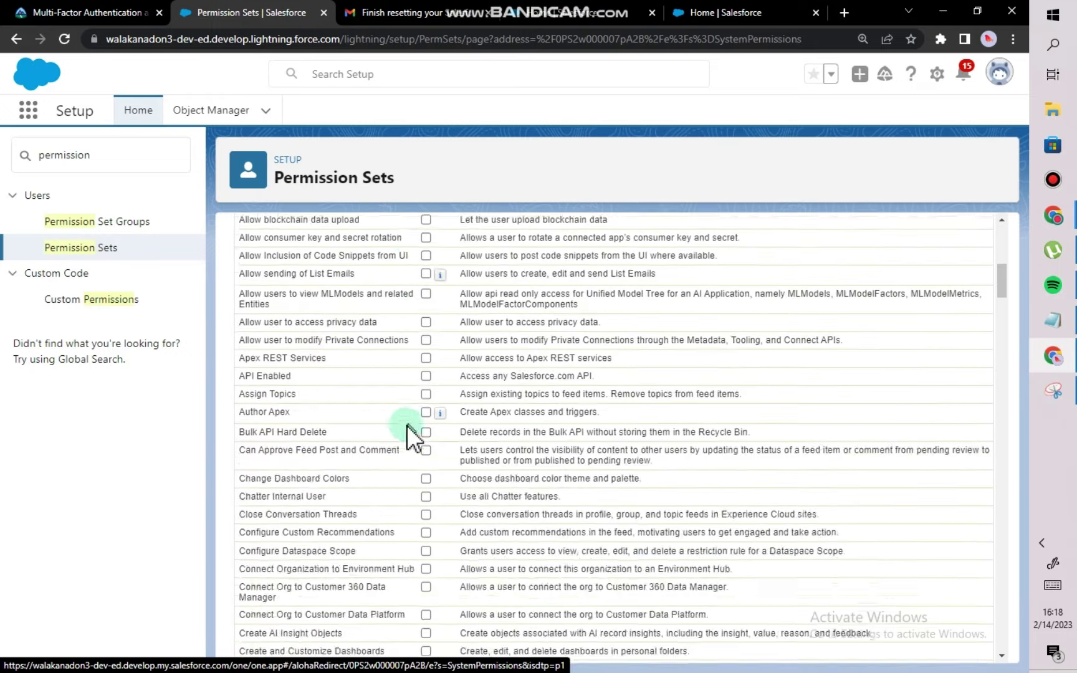
scroll(405, 425, "down", 7)
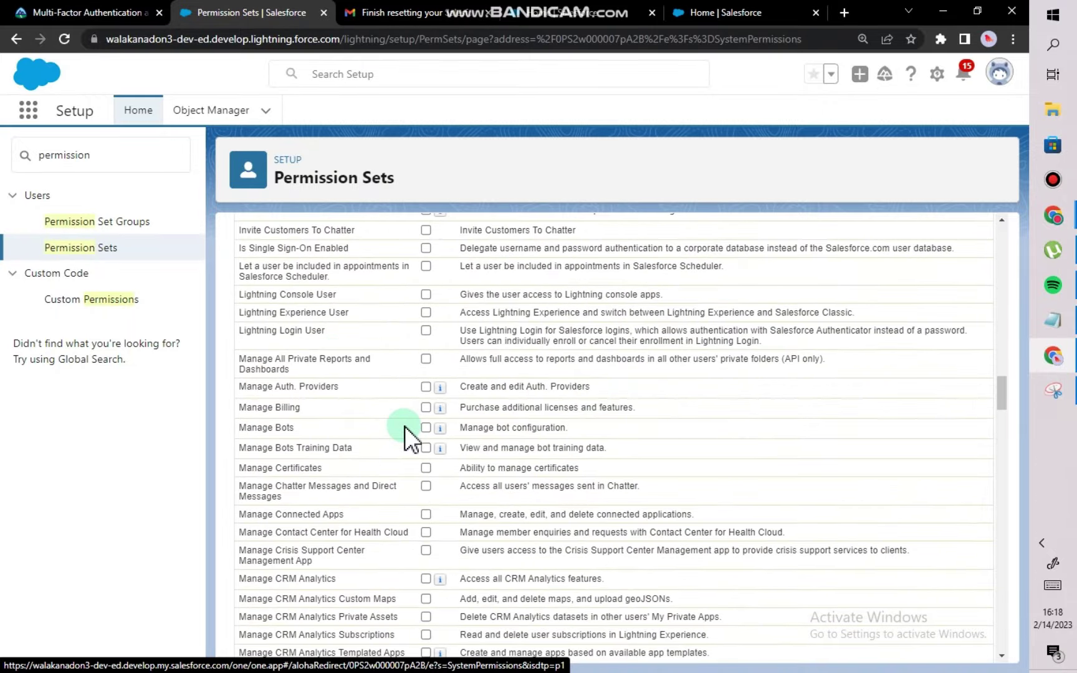
scroll(404, 425, "up", 3)
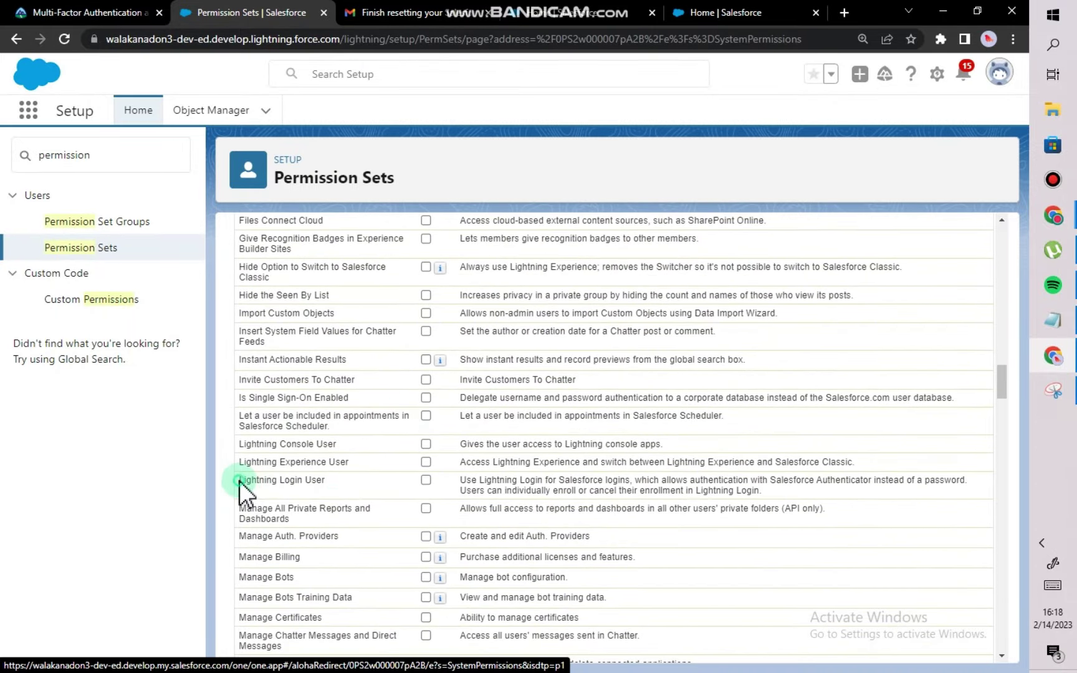
left_click_drag(245, 486, 315, 487)
left_click(425, 480)
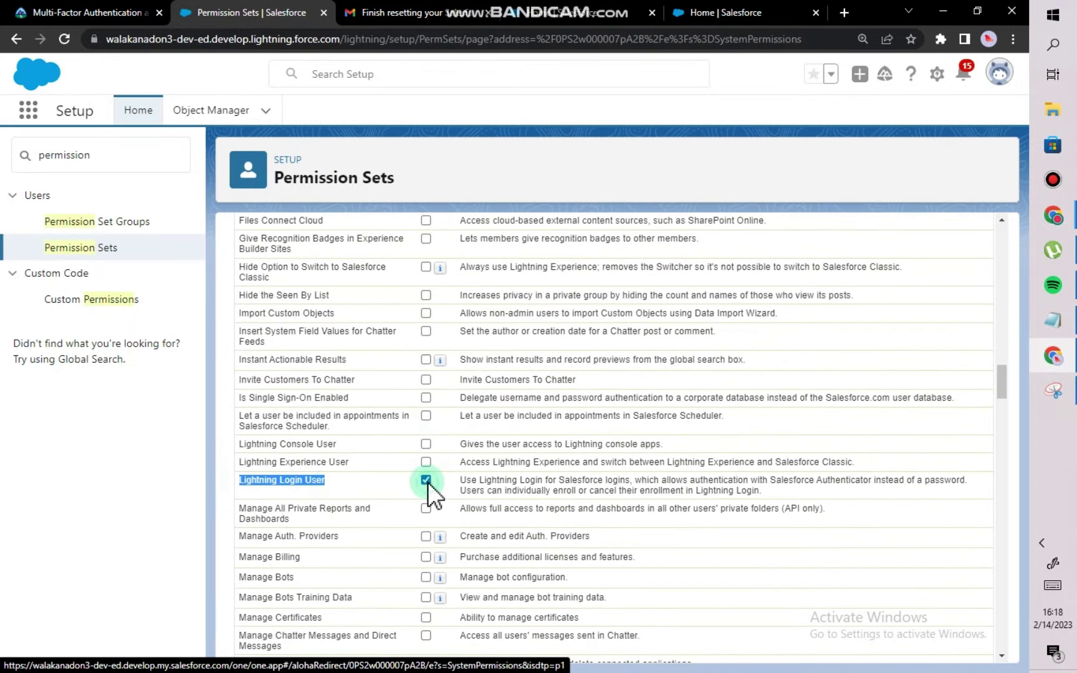
Save the permission change and confirm it in the save dialog.
scroll(518, 442, "up", 10)
scroll(501, 367, "up", 10)
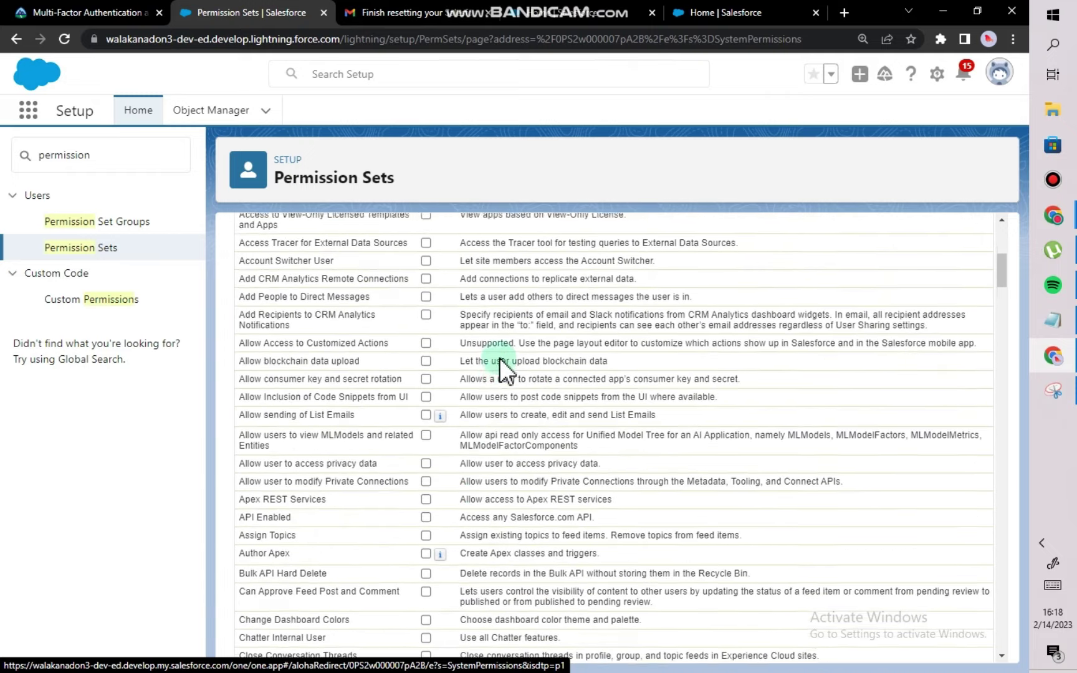
left_click(481, 338)
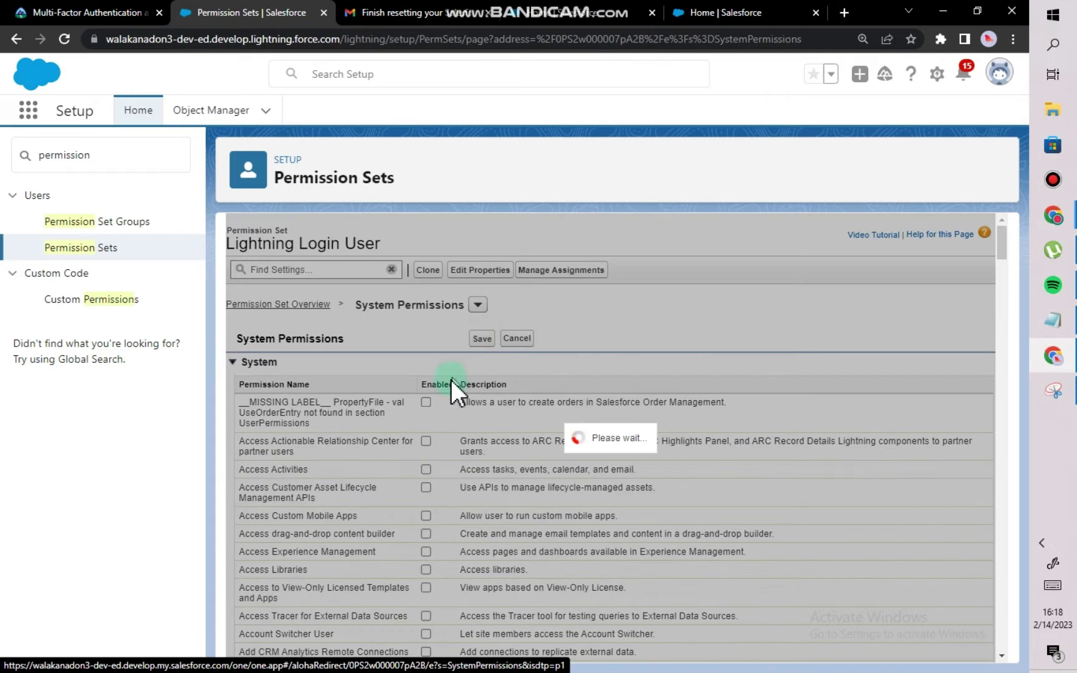
left_click(423, 417)
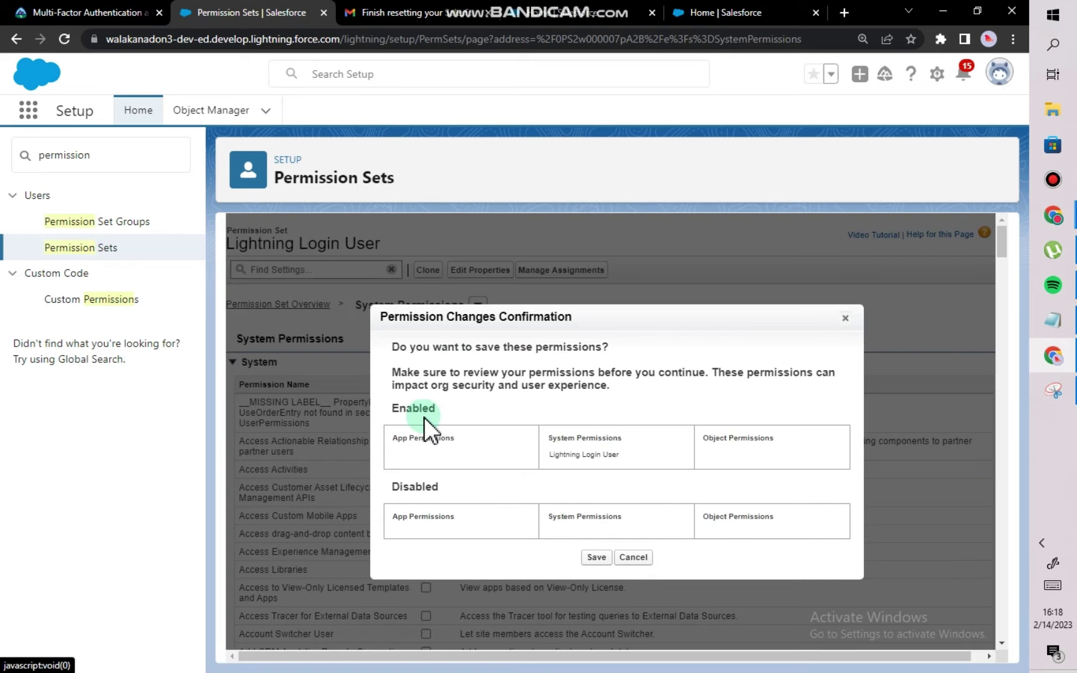
left_click(564, 552)
left_click(595, 556)
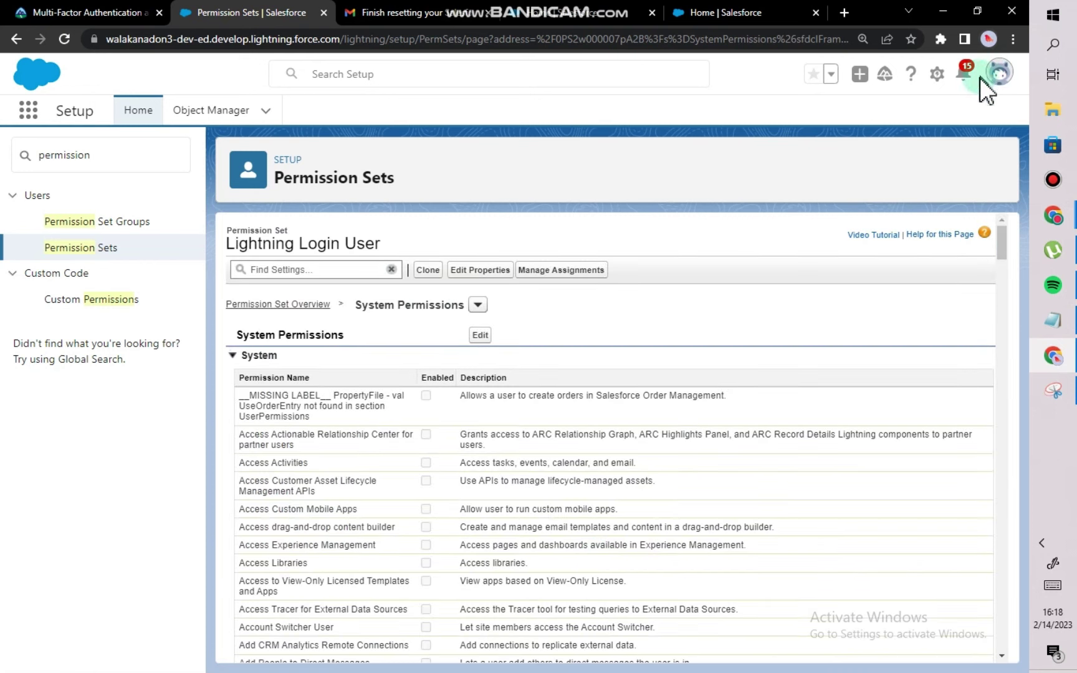
left_click(1010, 39)
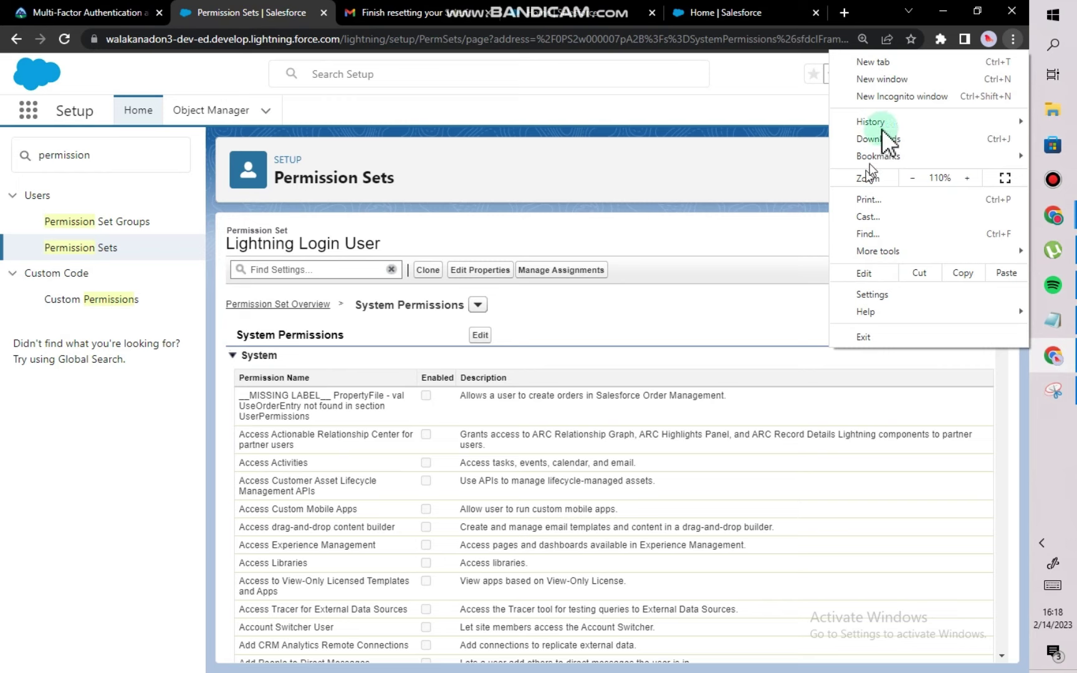
Open a new incognito window and load the pasted Salesforce org address.
left_click(891, 96)
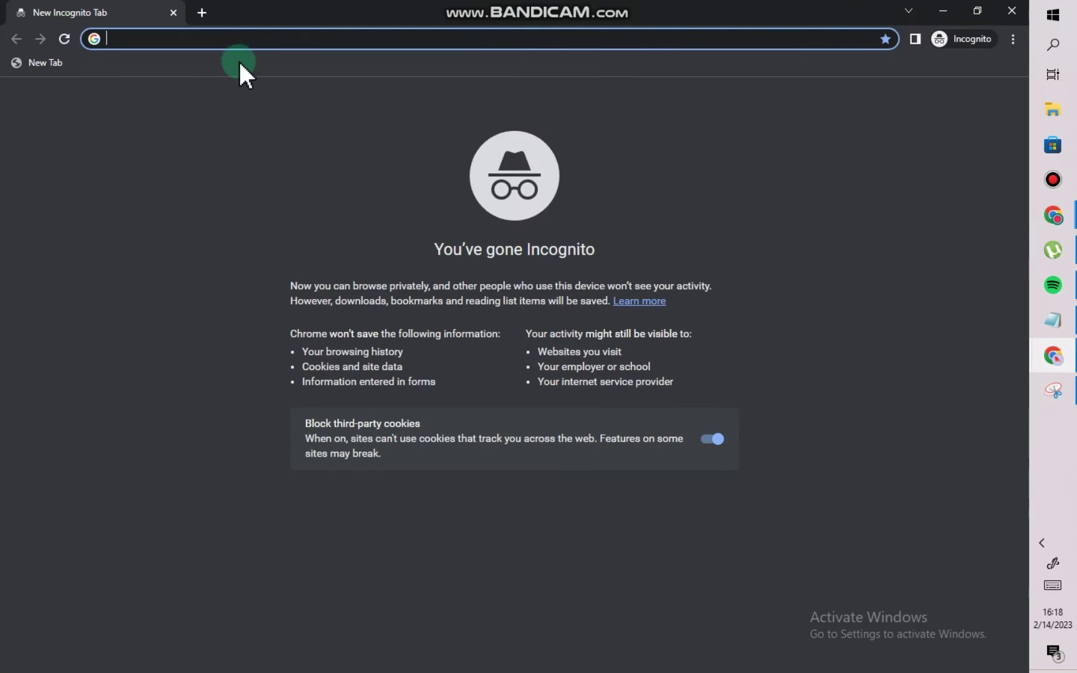
type("https://walakanadon3-dev-ed.develop.lightning.force.com/")
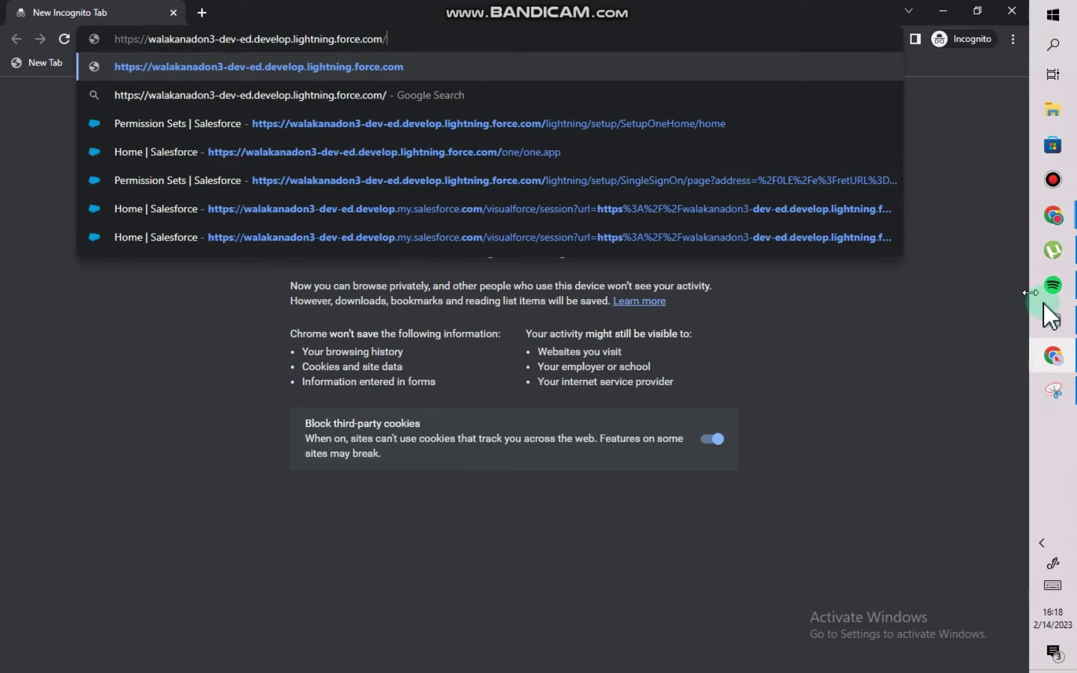
left_click(1053, 319)
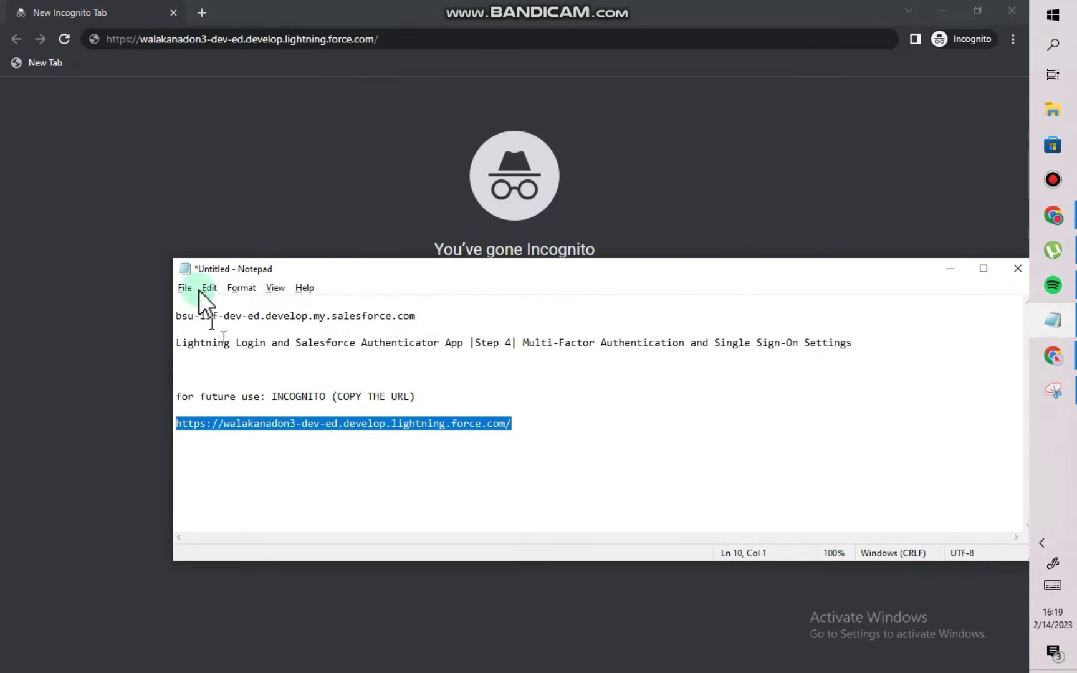
left_click(218, 179)
left_click(393, 52)
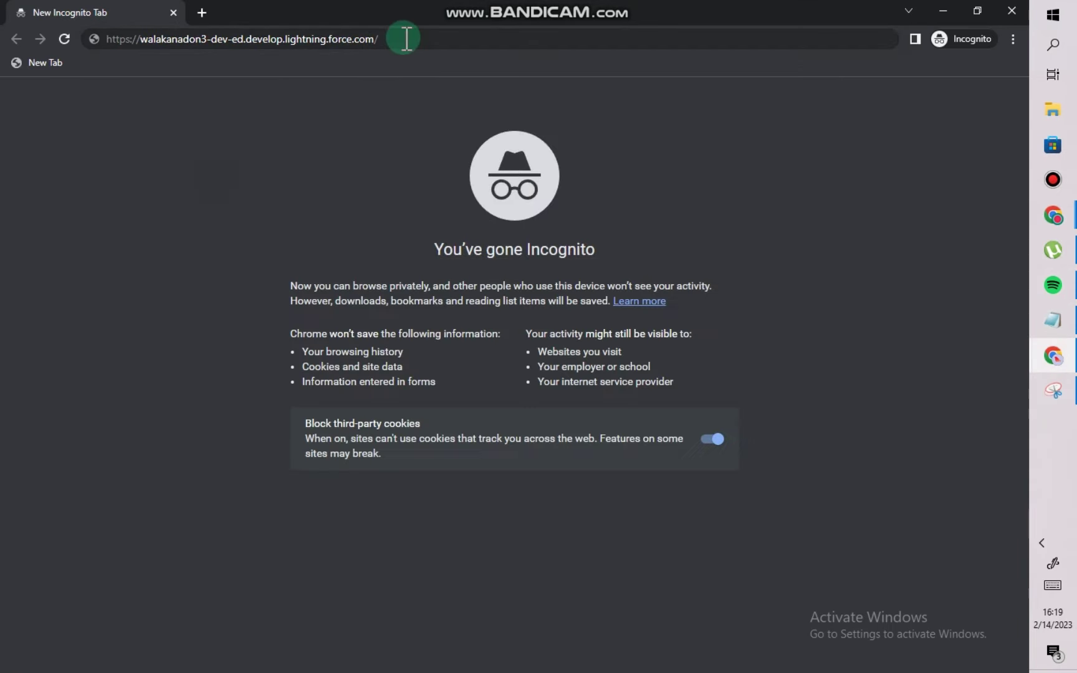
left_click(404, 38)
key("Return")
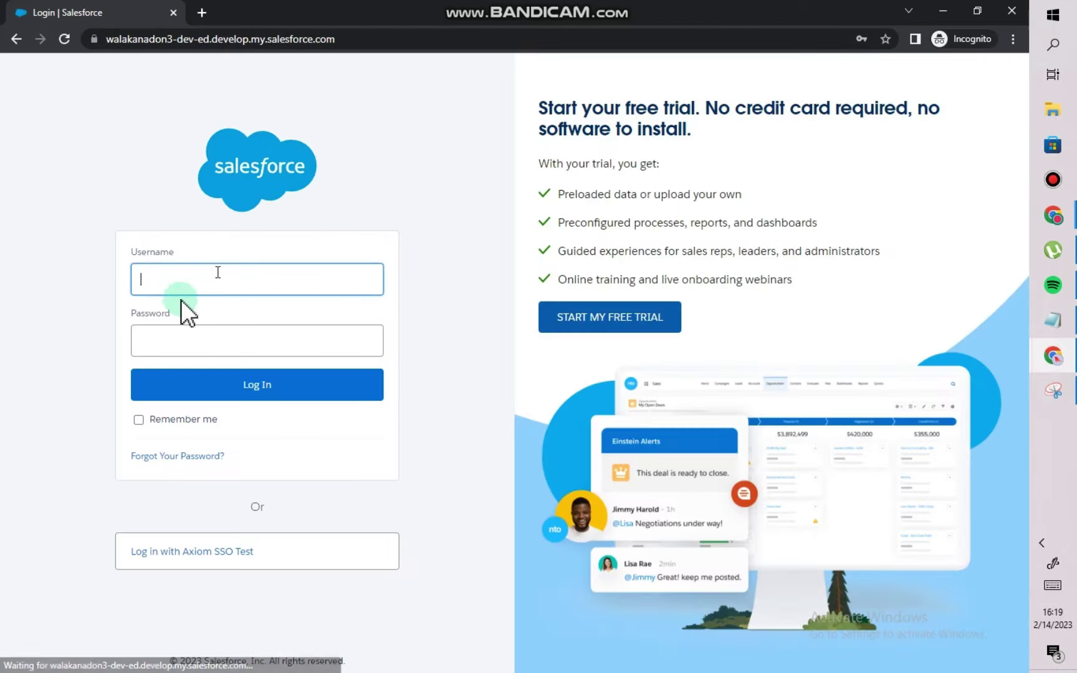
Switch from the incognito login page back to the Permission Sets window.
key("alt+Tab")
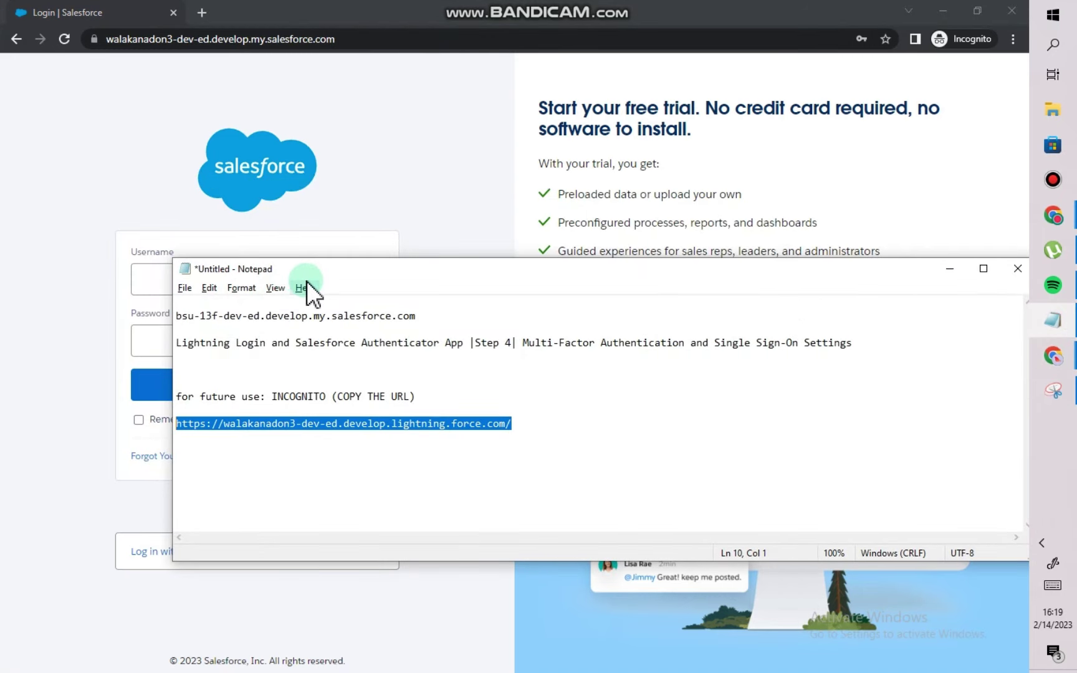
left_click(382, 207)
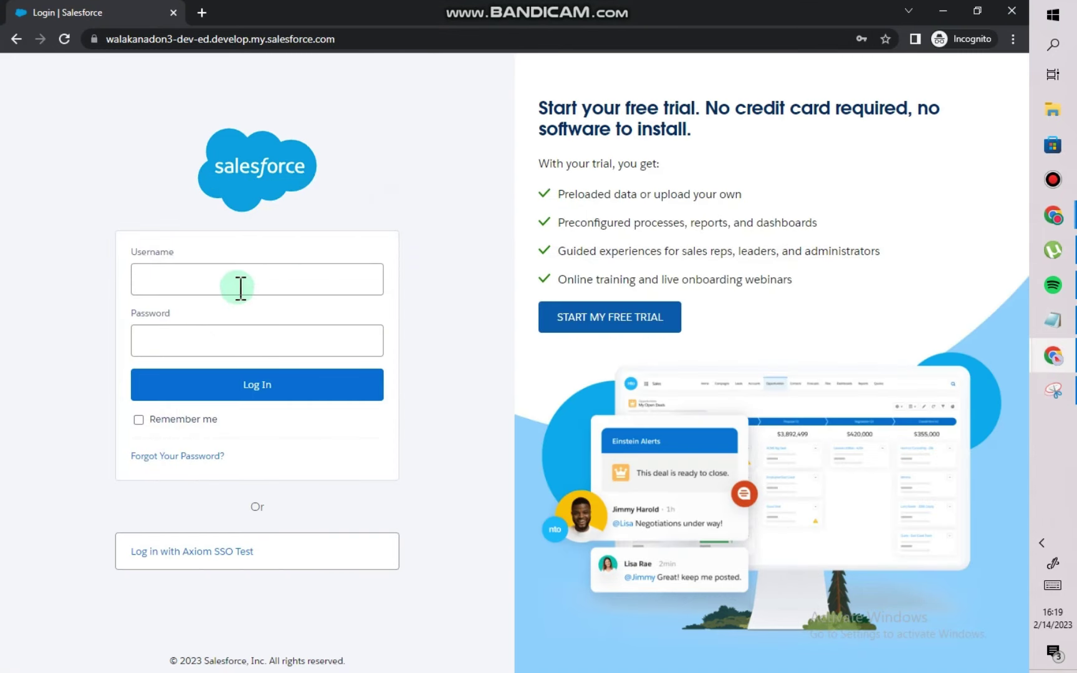
mouse_move(1053, 218)
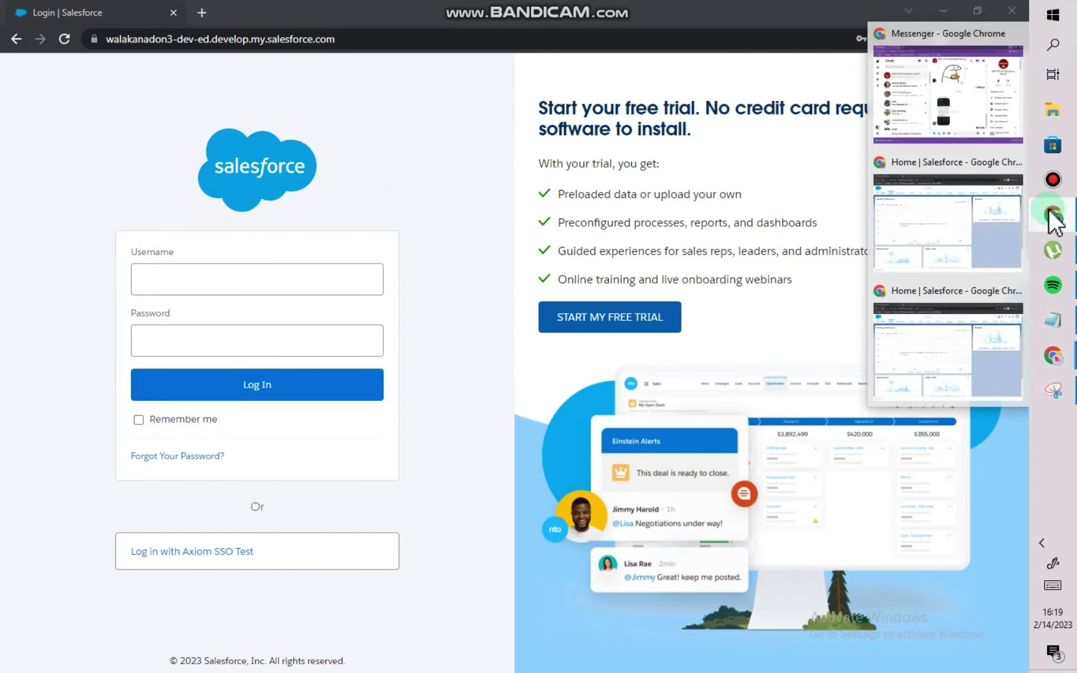
mouse_move(1050, 360)
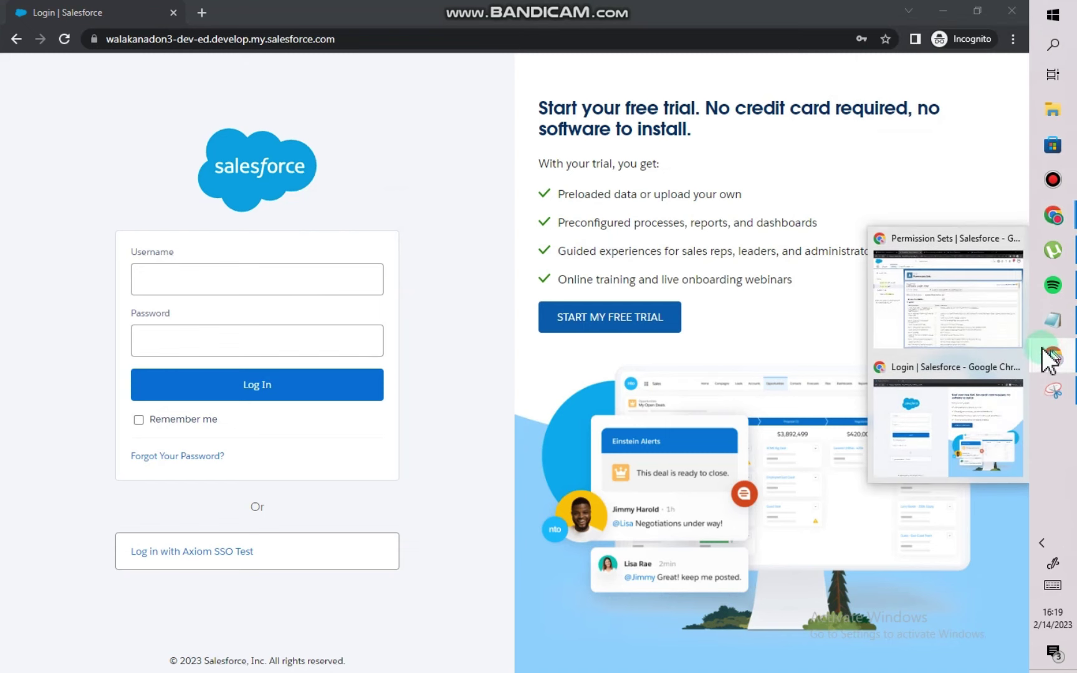
left_click(947, 295)
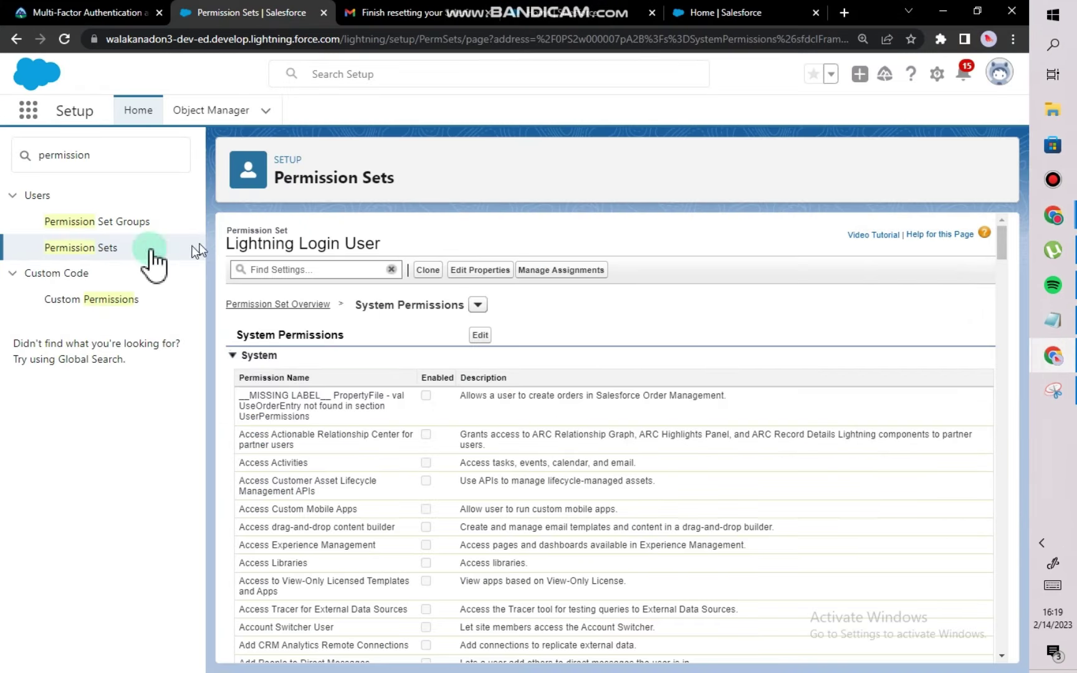
Search Quick Find for 'users' and open the Lightning Login user's detail record.
left_click(147, 161)
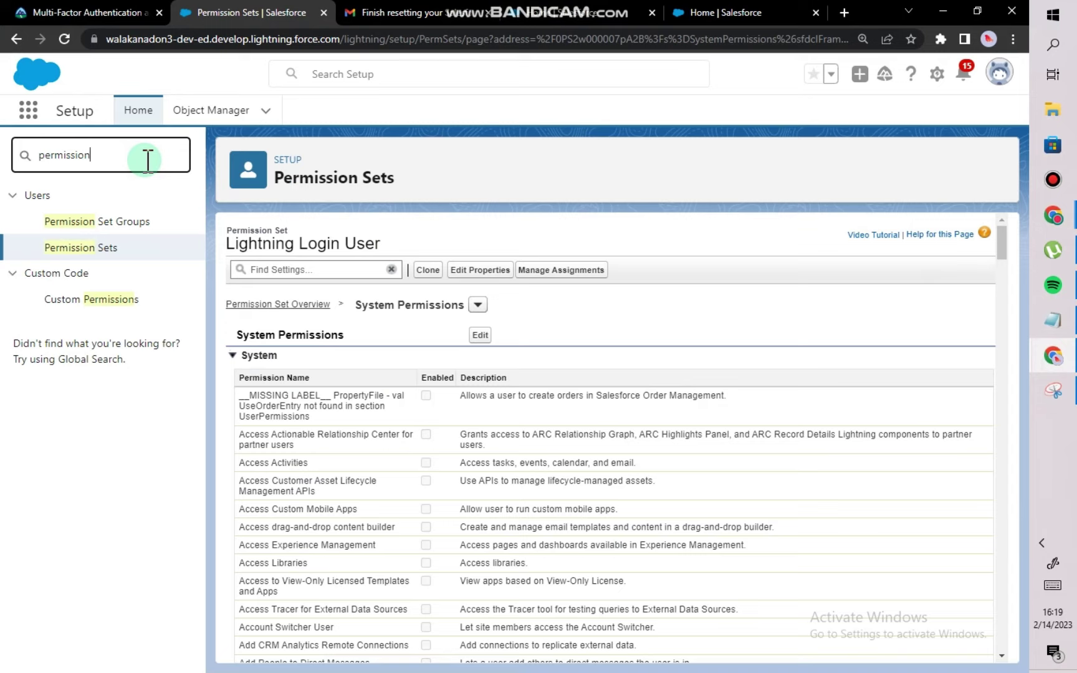
key("BackSpace")
key("BackSpace")
key("BackSpace")
key("BackSpace")
key("BackSpace")
key("BackSpace")
key("BackSpace")
key("BackSpace")
key("BackSpace")
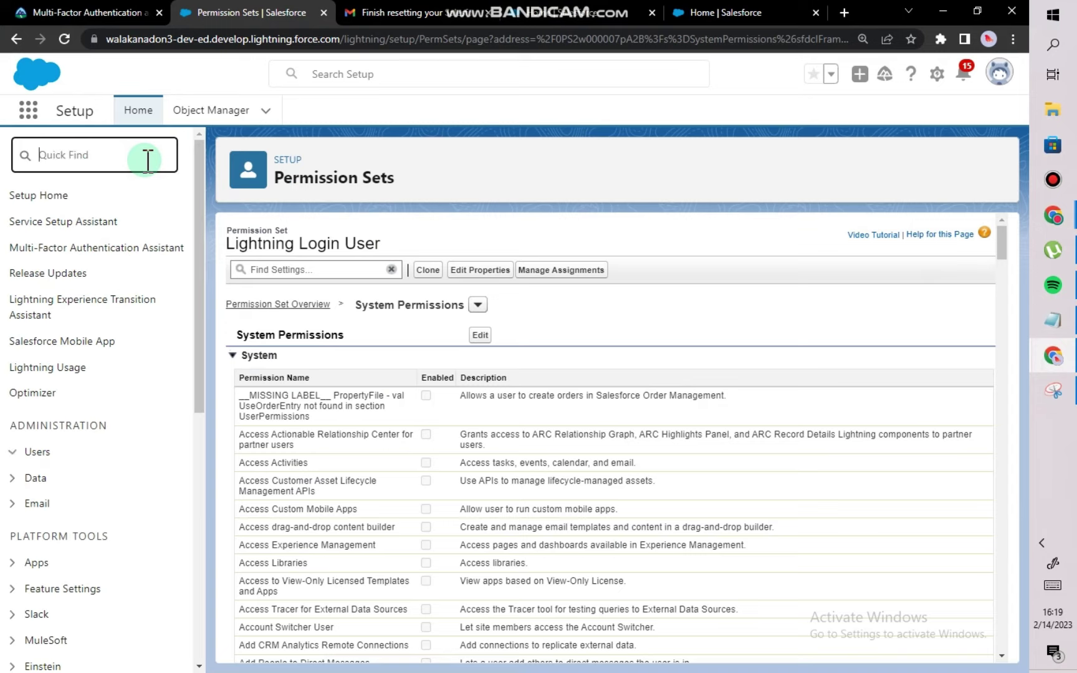
type("users")
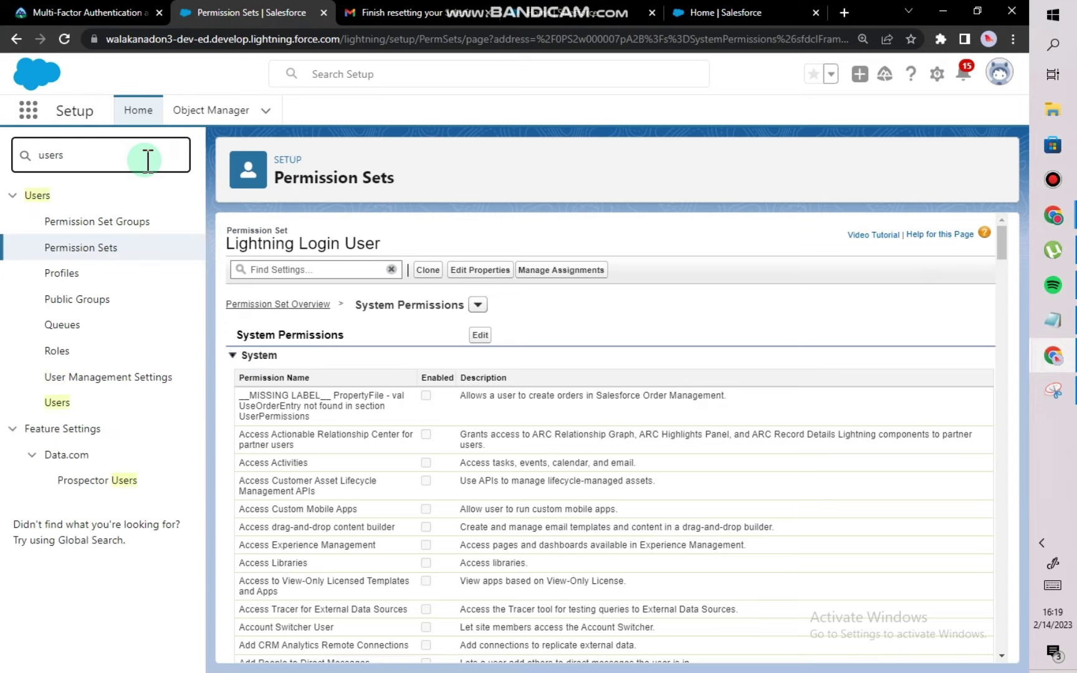
left_click(61, 403)
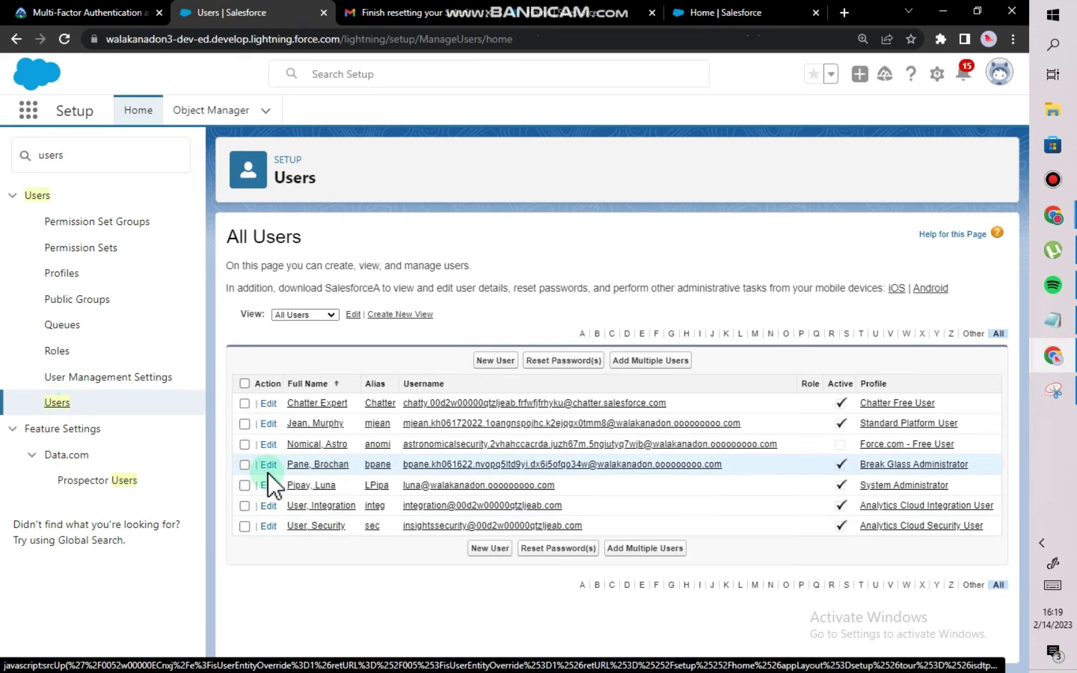
left_click(297, 464)
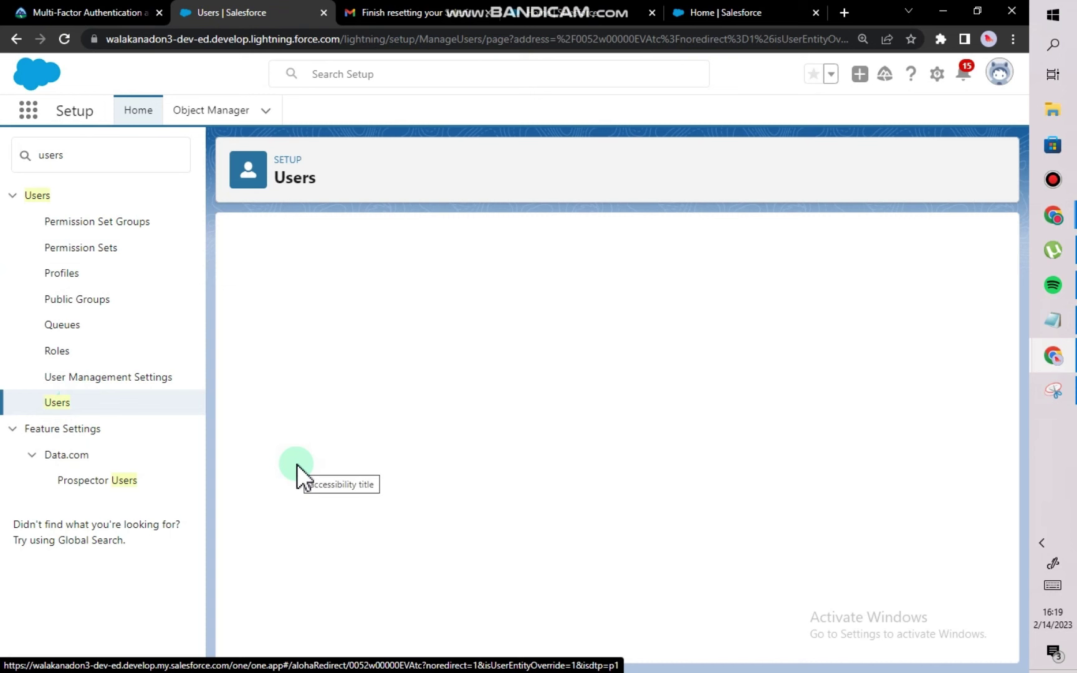
Copy the user's full username and open a new incognito window.
scroll(324, 411, "down", 1)
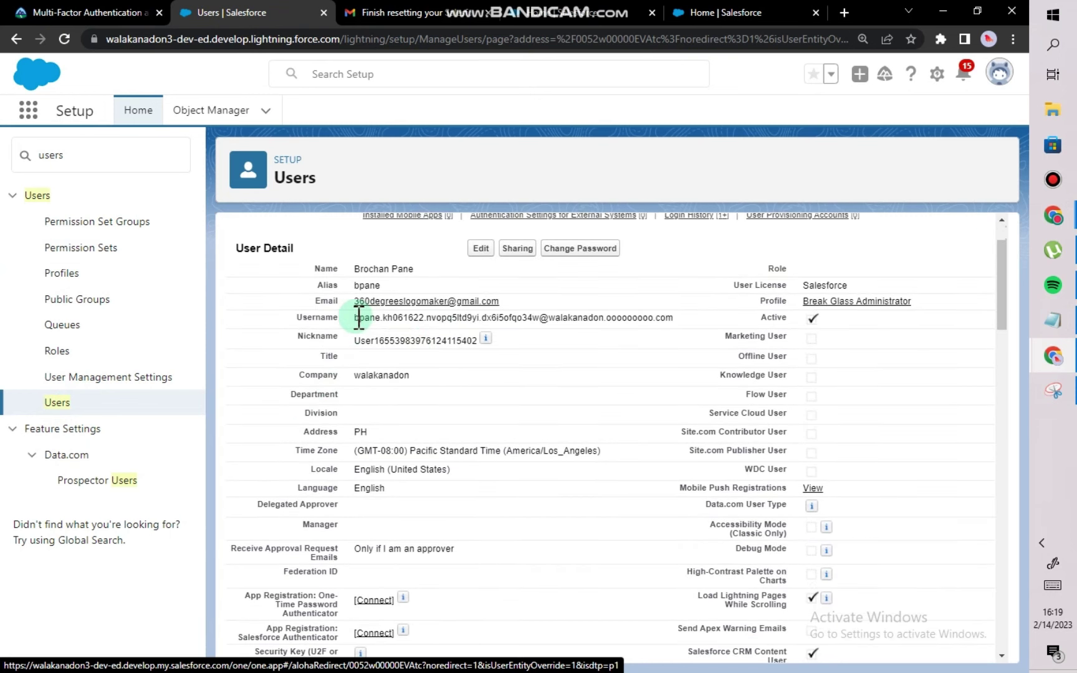
left_click_drag(358, 318, 673, 317)
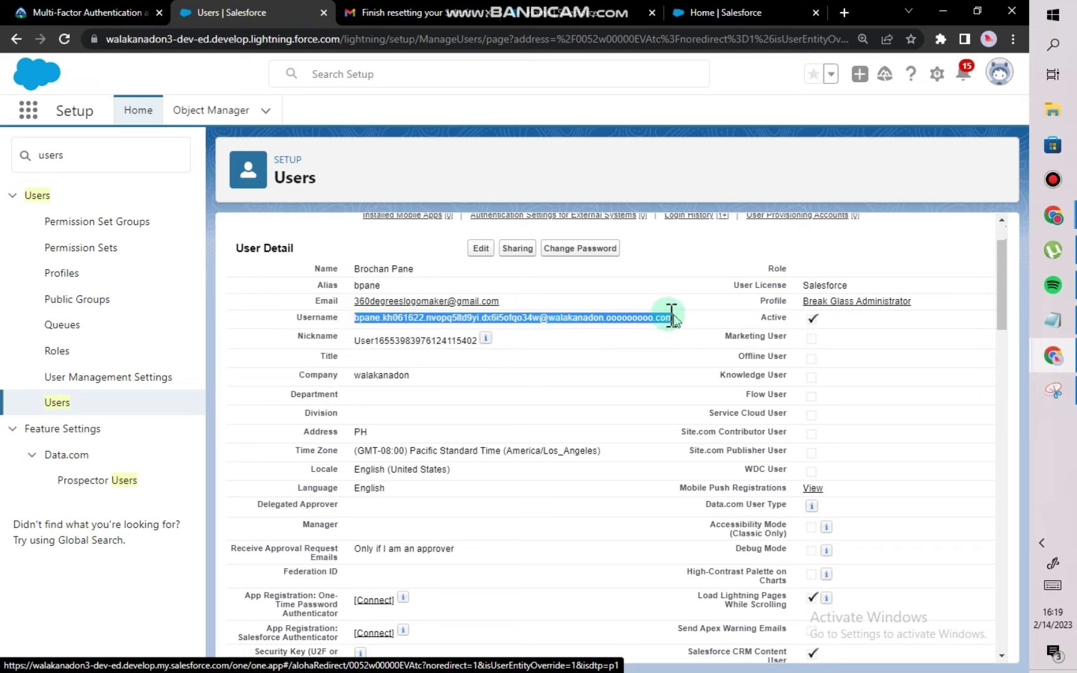
right_click(598, 320)
left_click(627, 332)
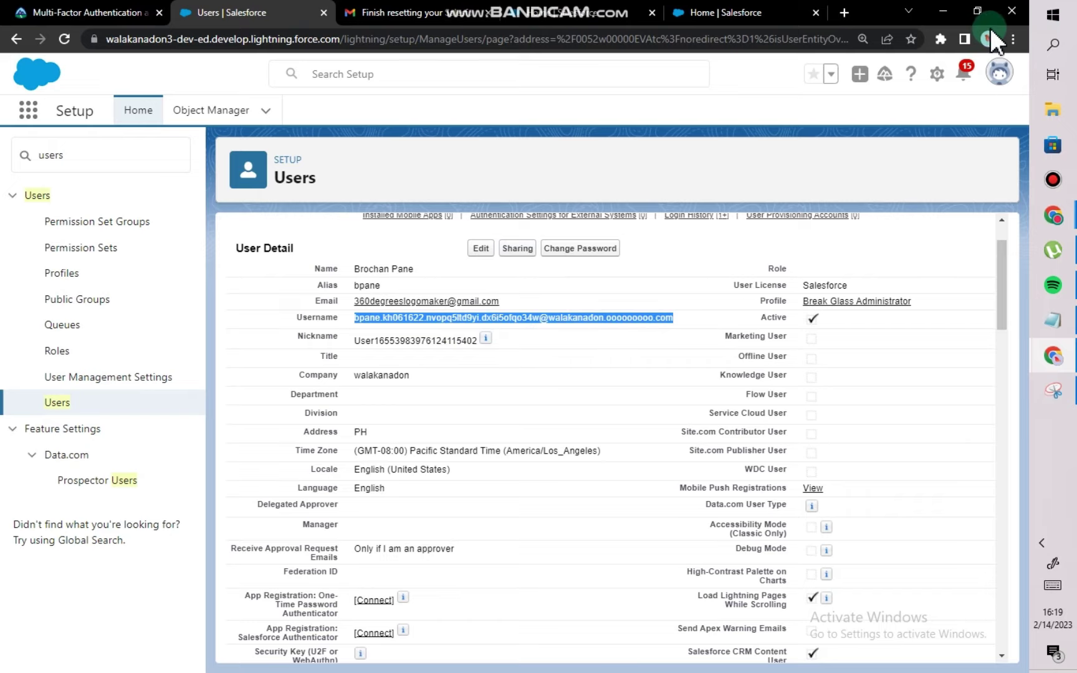
left_click(1013, 38)
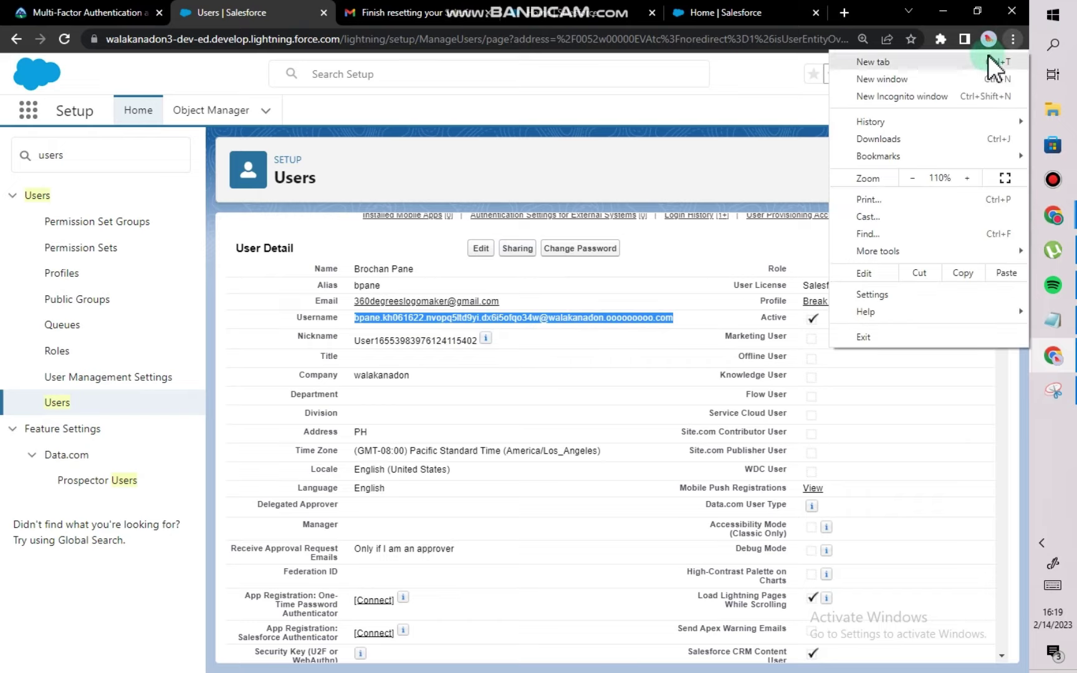
left_click(940, 100)
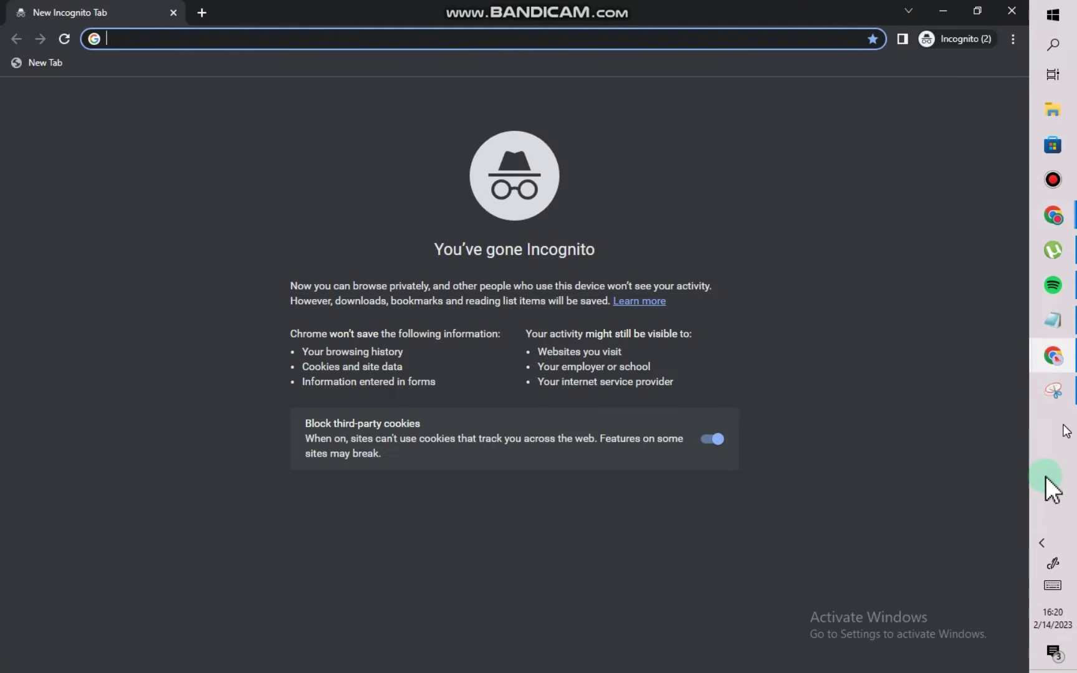
Paste the username on a new notes line labelled 'USERNAME:' and select the Lightning URL line.
left_click(1044, 330)
left_click(601, 458)
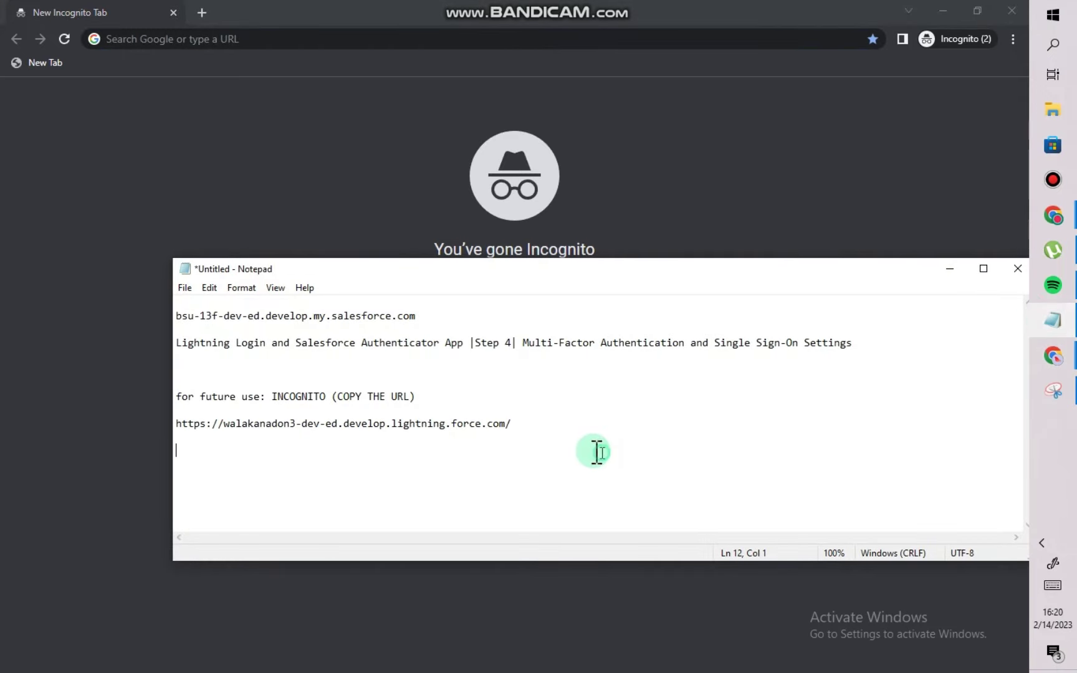
key("ctrl+v")
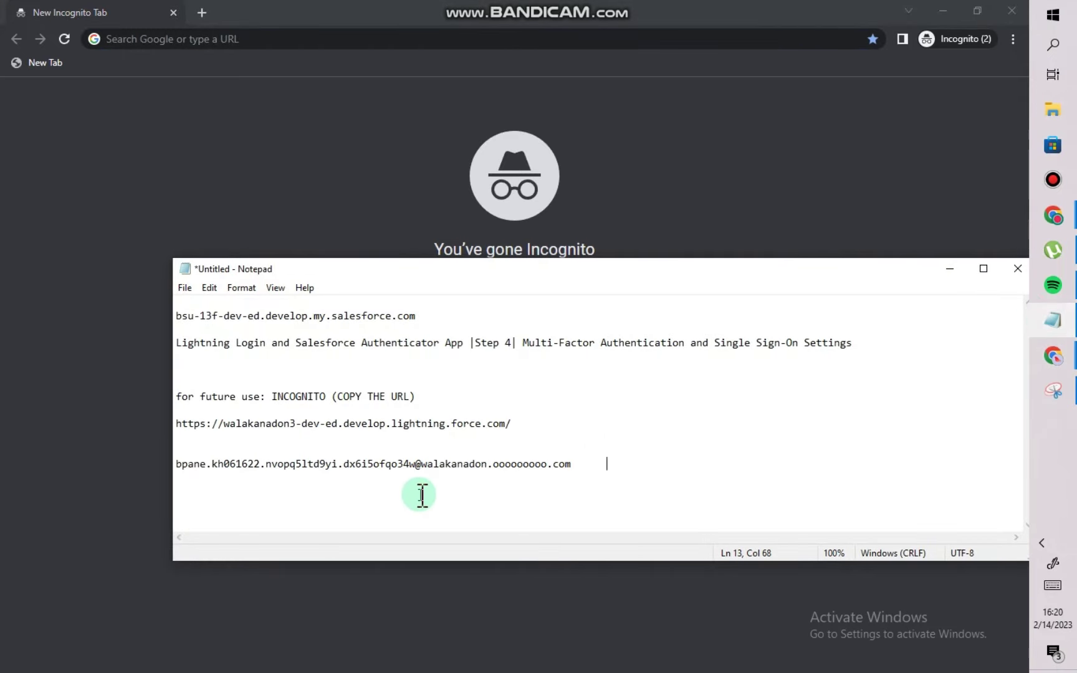
left_click(177, 464)
type("U")
type("SERNAME")
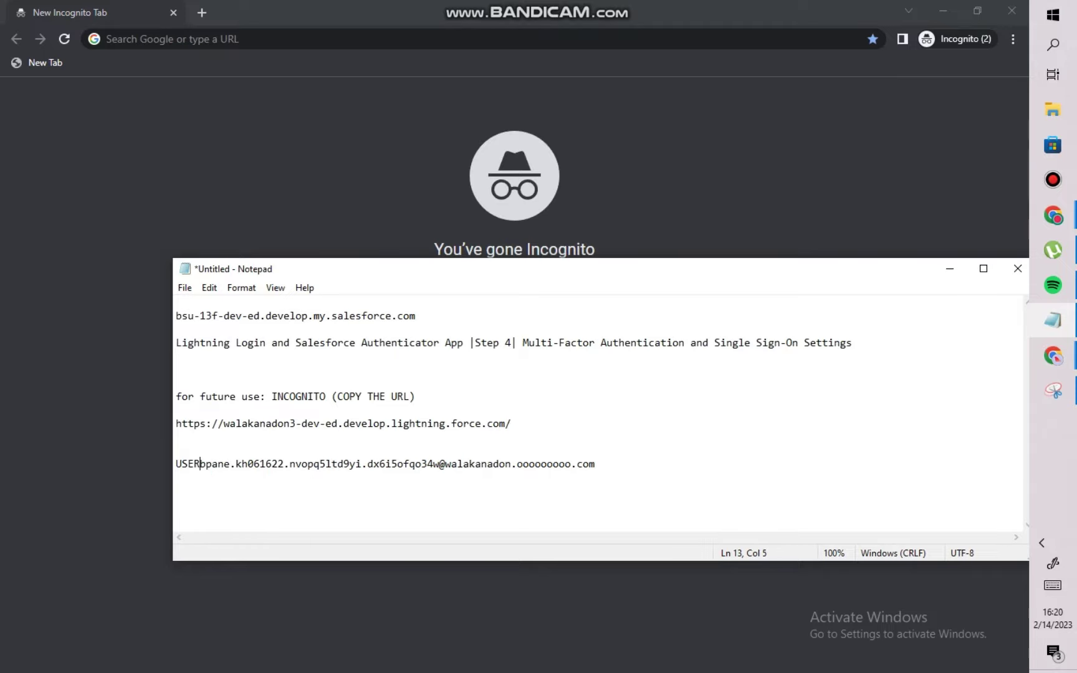
type(":")
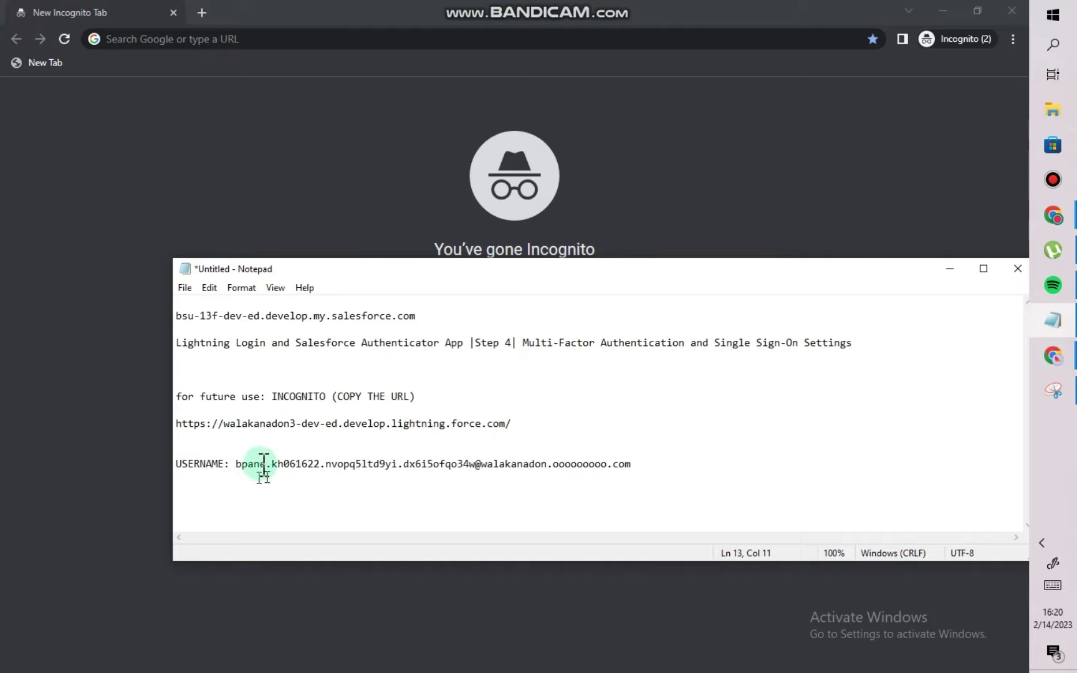
left_click_drag(509, 424, 173, 423)
key("ctrl+c")
Load the org's Lightning URL in incognito and paste the saved username into the Username field.
left_click(135, 39)
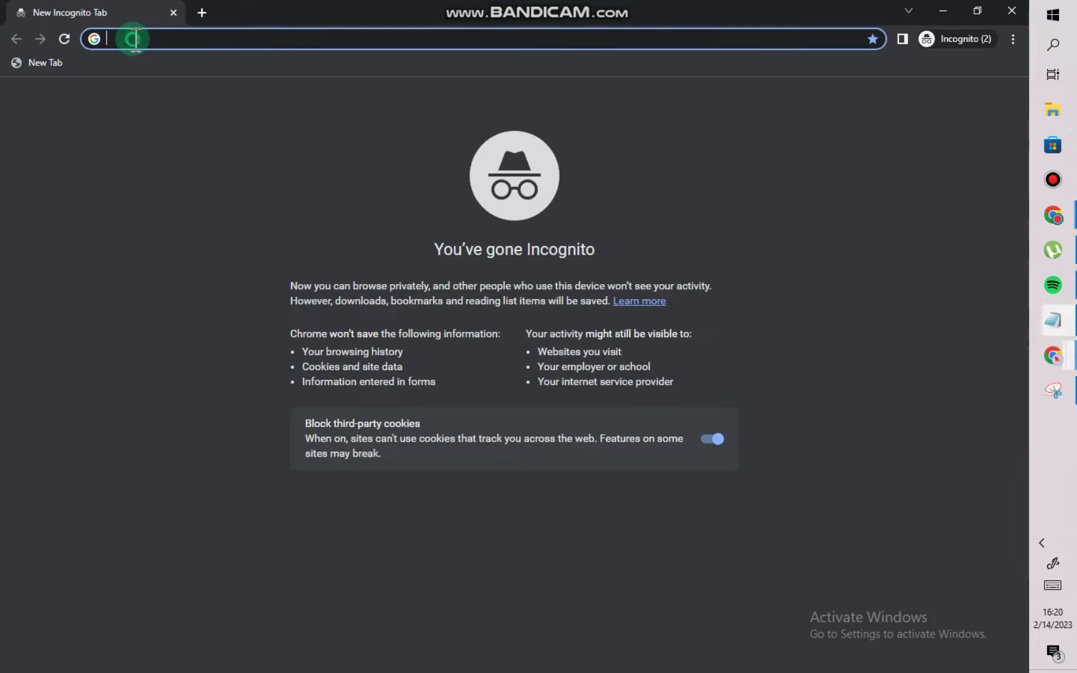
key("ctrl+v")
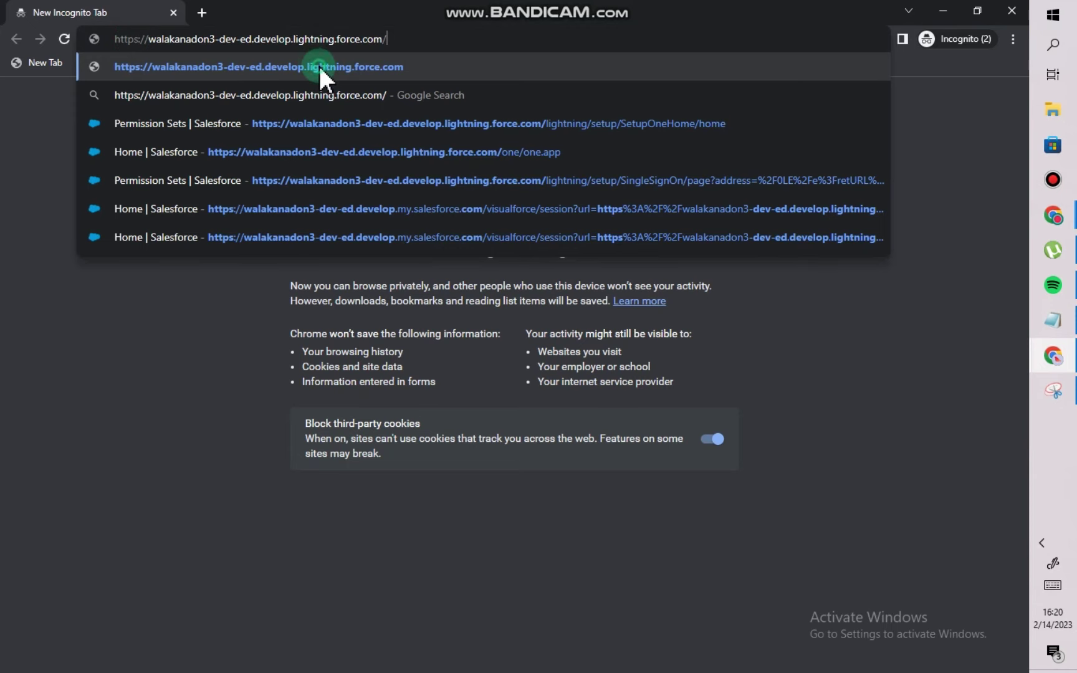
left_click(319, 67)
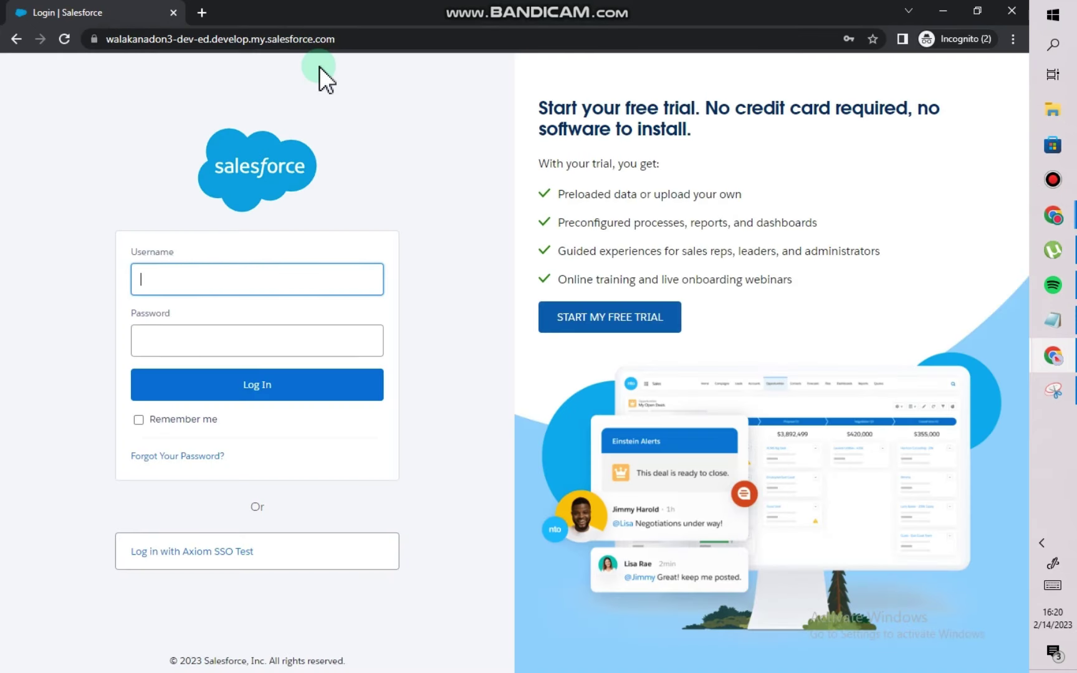
left_click(1052, 322)
left_click(517, 480)
left_click_drag(653, 464, 239, 464)
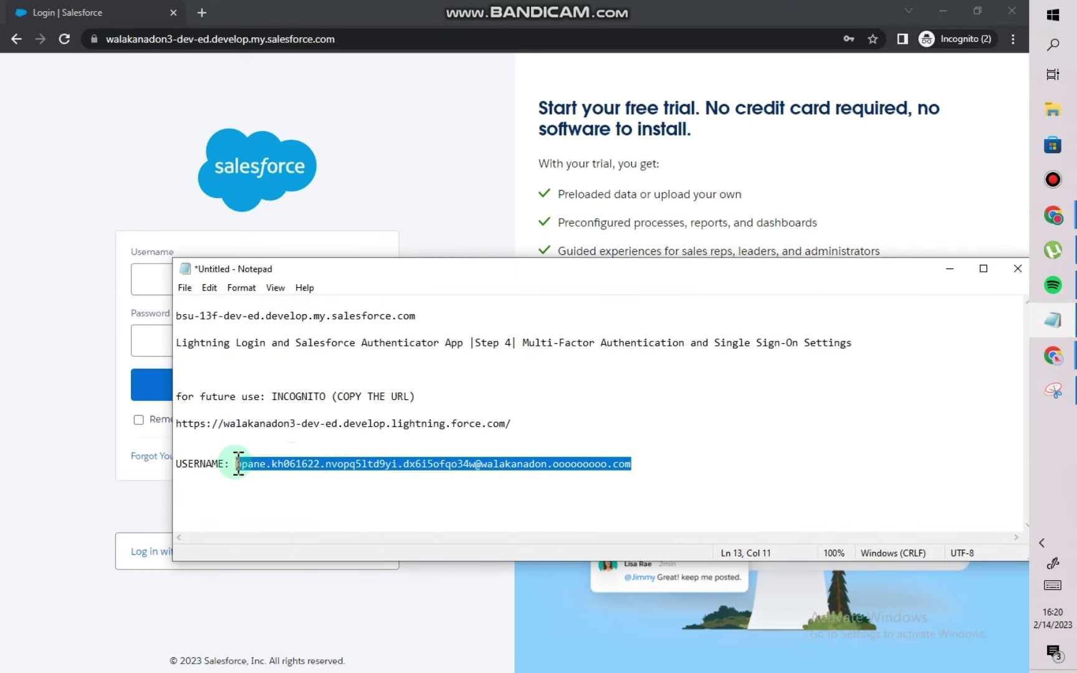
key("ctrl+c")
left_click(162, 268)
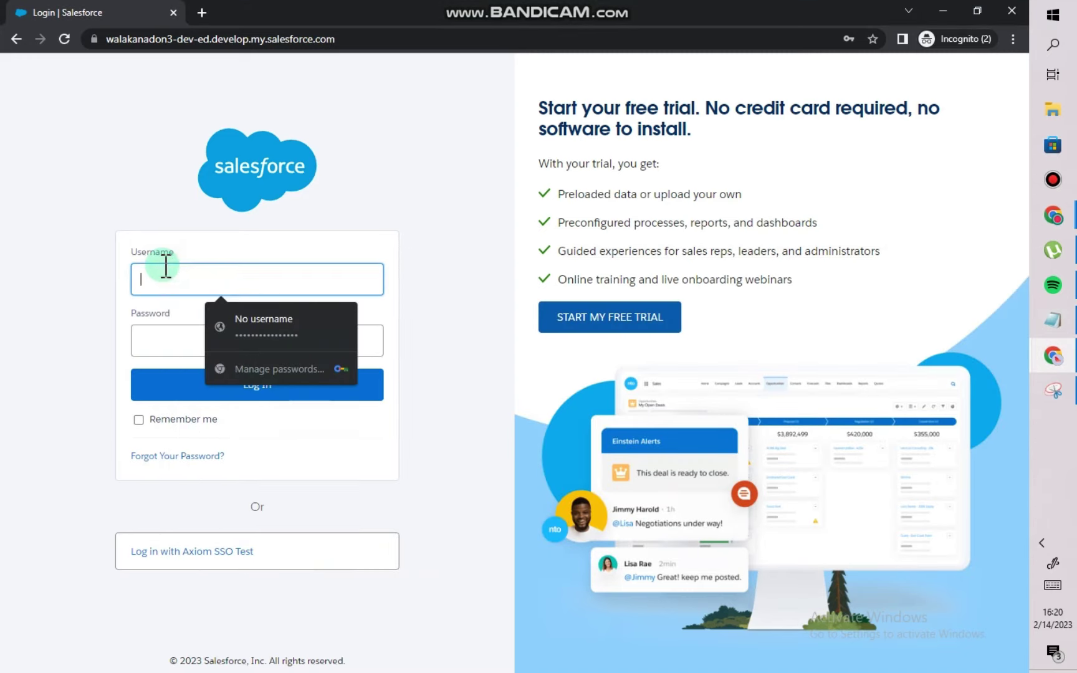
key("ctrl+v")
Type the account password into the Password field, turning off Caps Lock first.
left_click(178, 341)
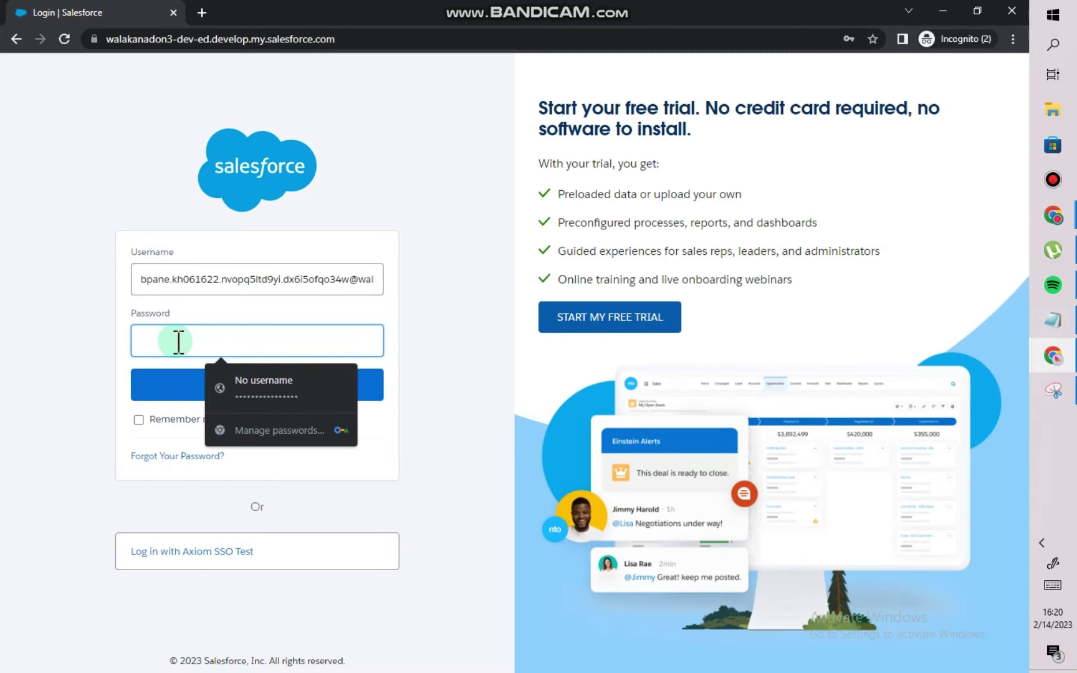
type("**")
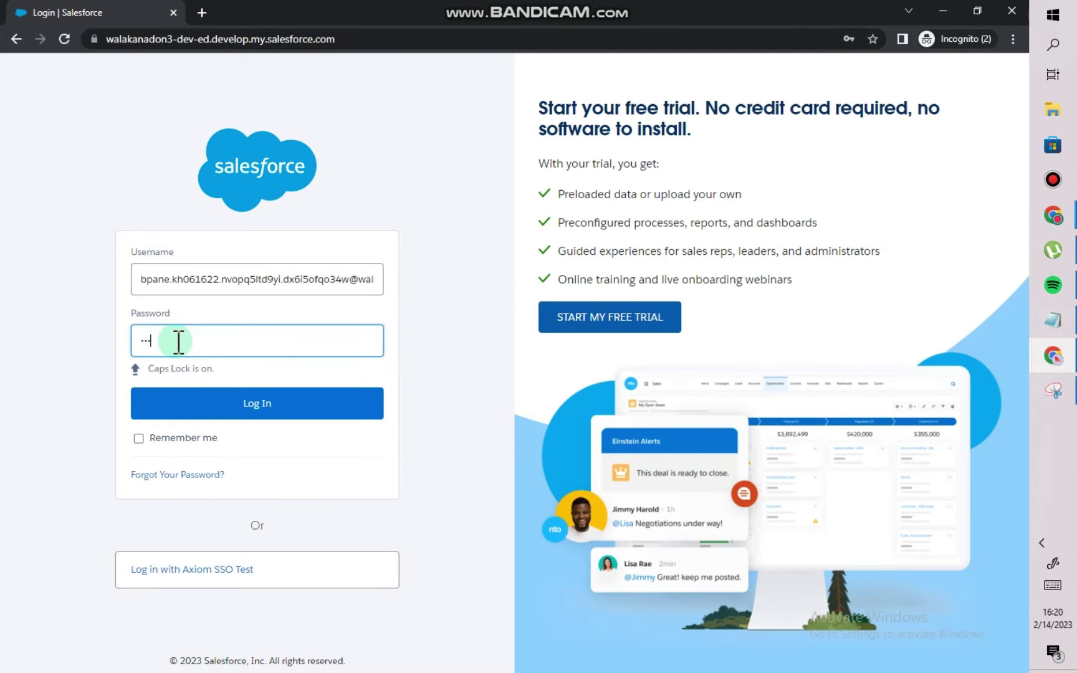
left_click(179, 341)
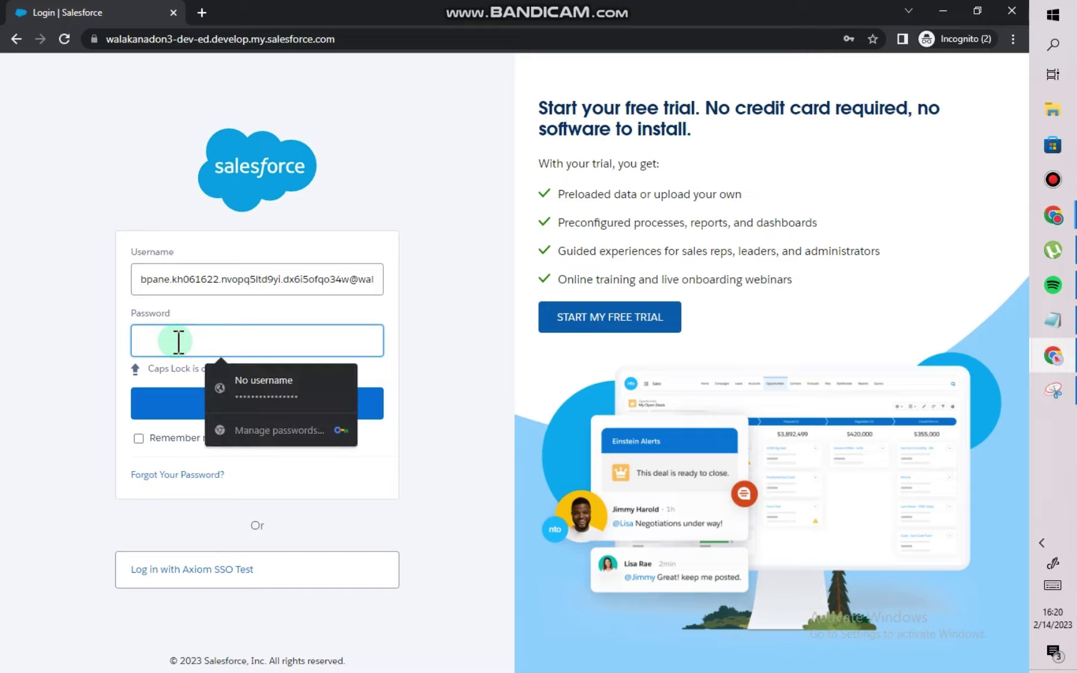
left_click(260, 343)
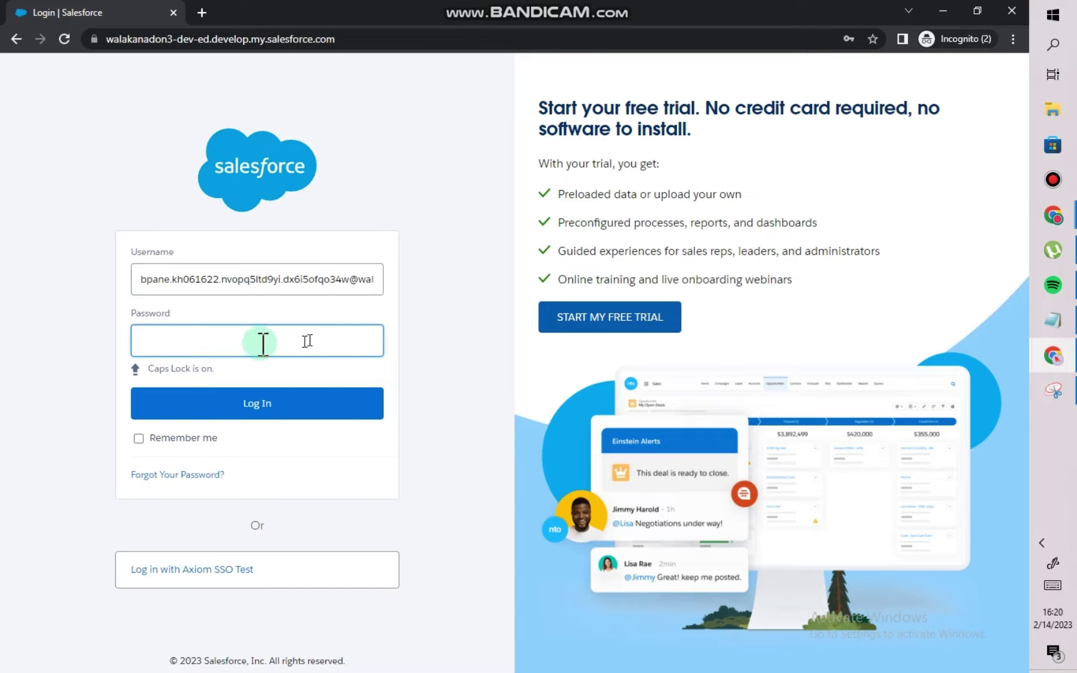
left_click(186, 348)
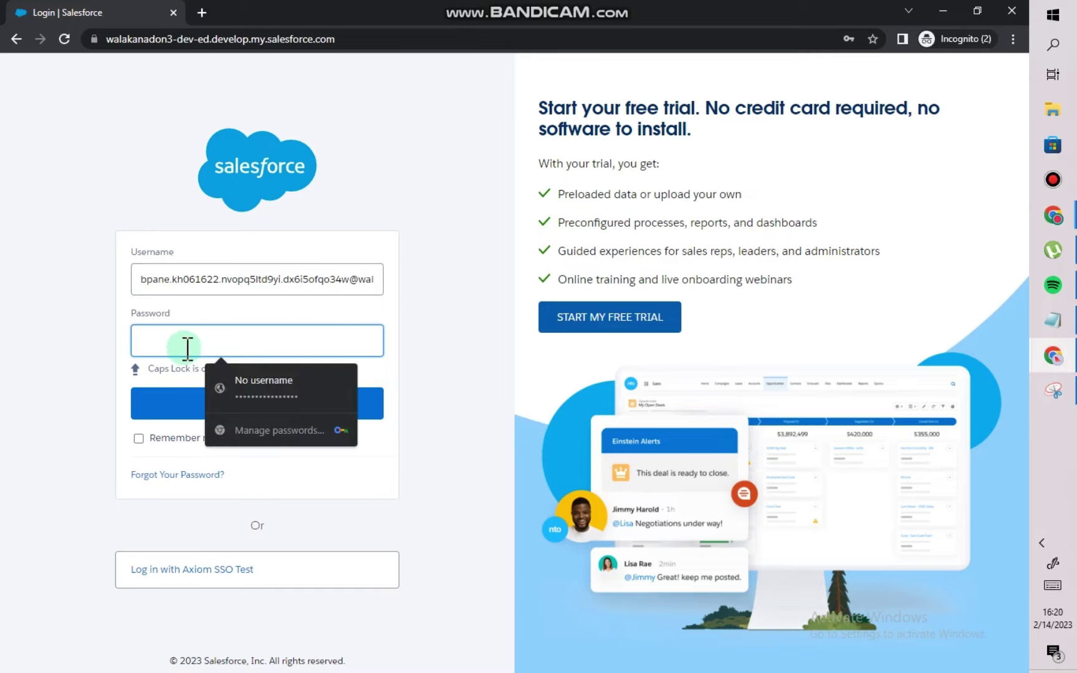
key("Caps_Lock")
type("*")
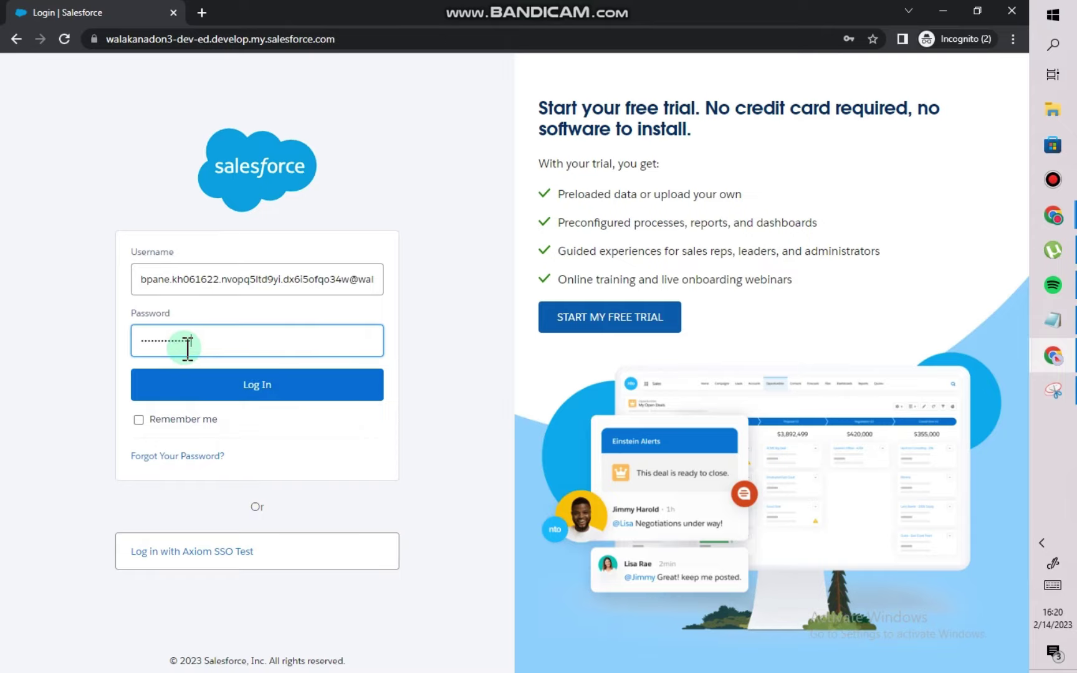
Log in to reach the Connect Salesforce Authenticator page, then start a new notes line below the username.
left_click(235, 388)
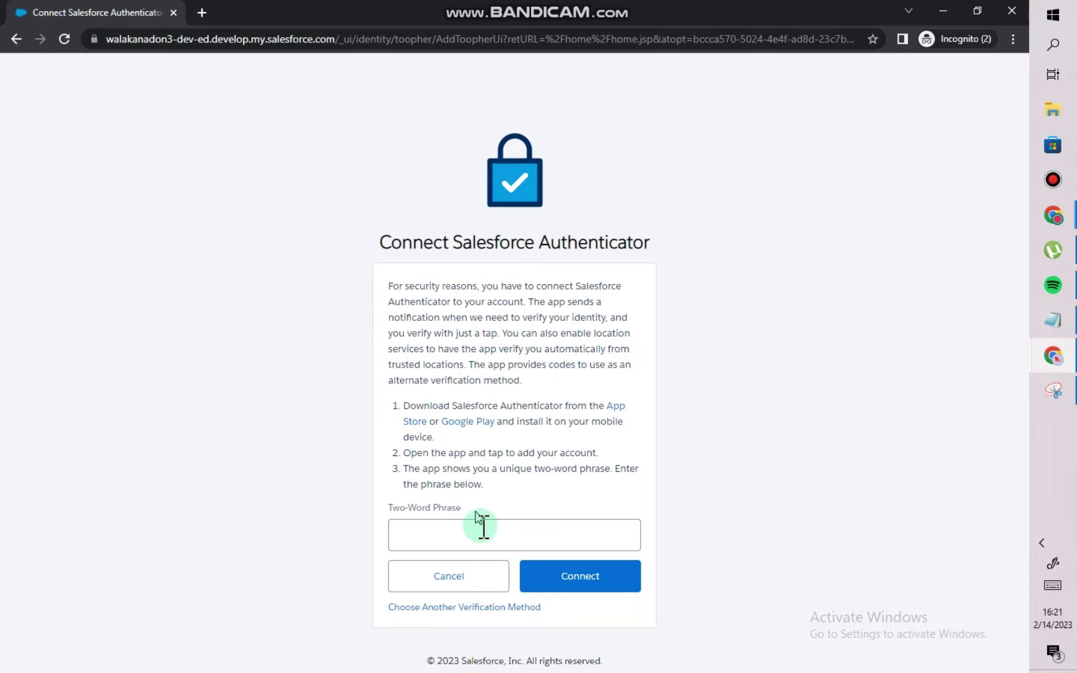
left_click(482, 529)
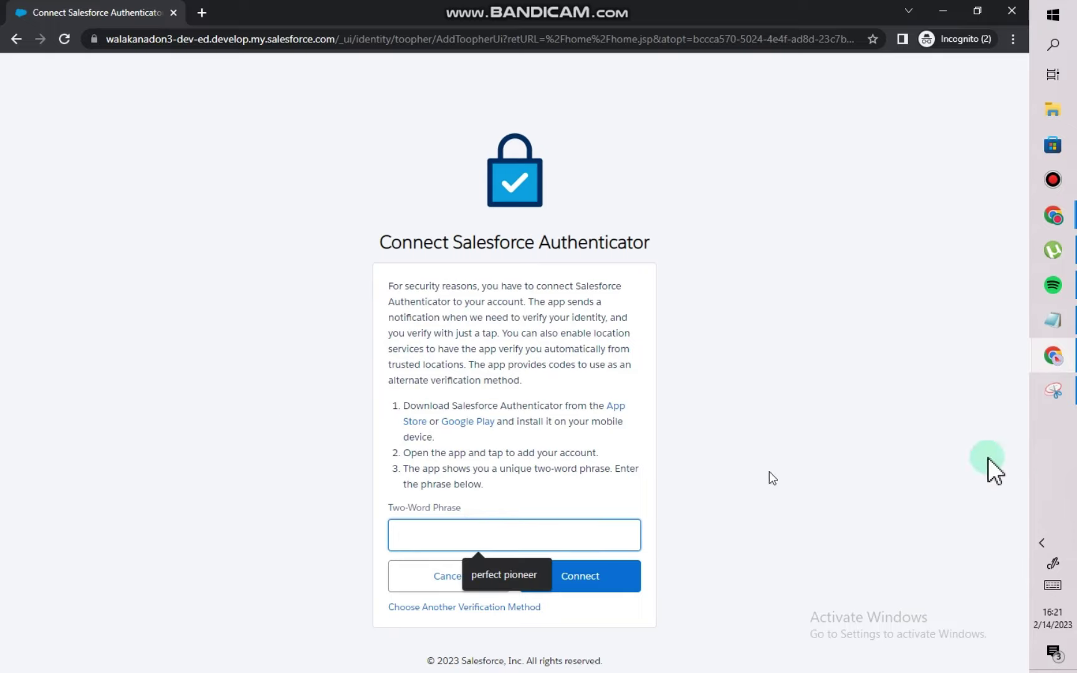
left_click(1052, 326)
left_click(637, 468)
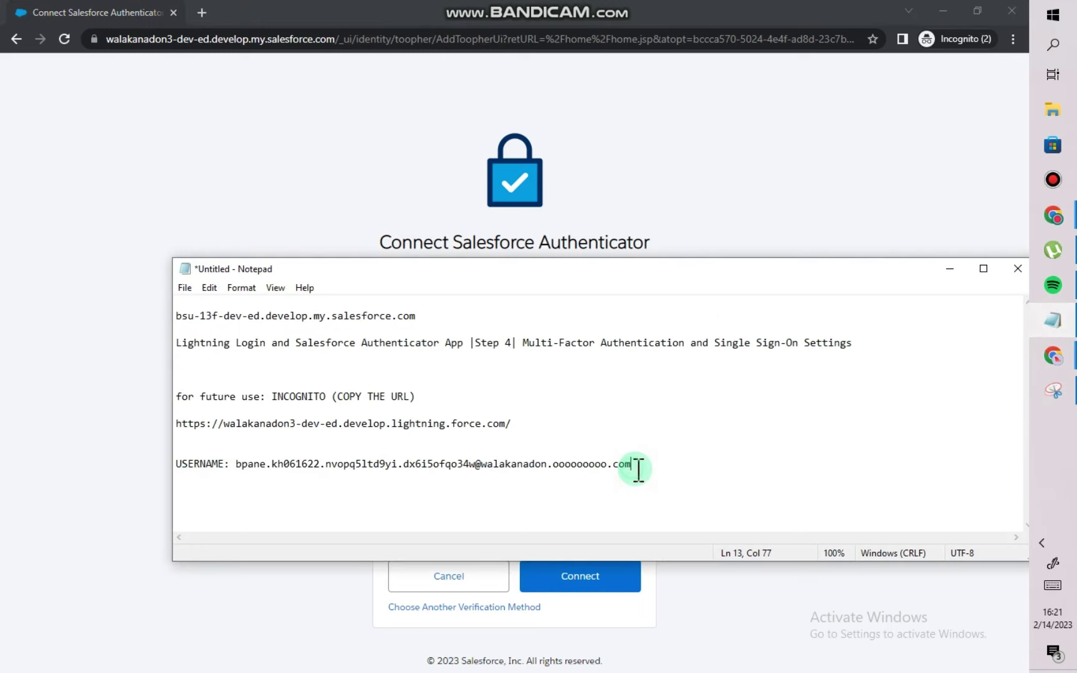
key("Return")
key("Return")
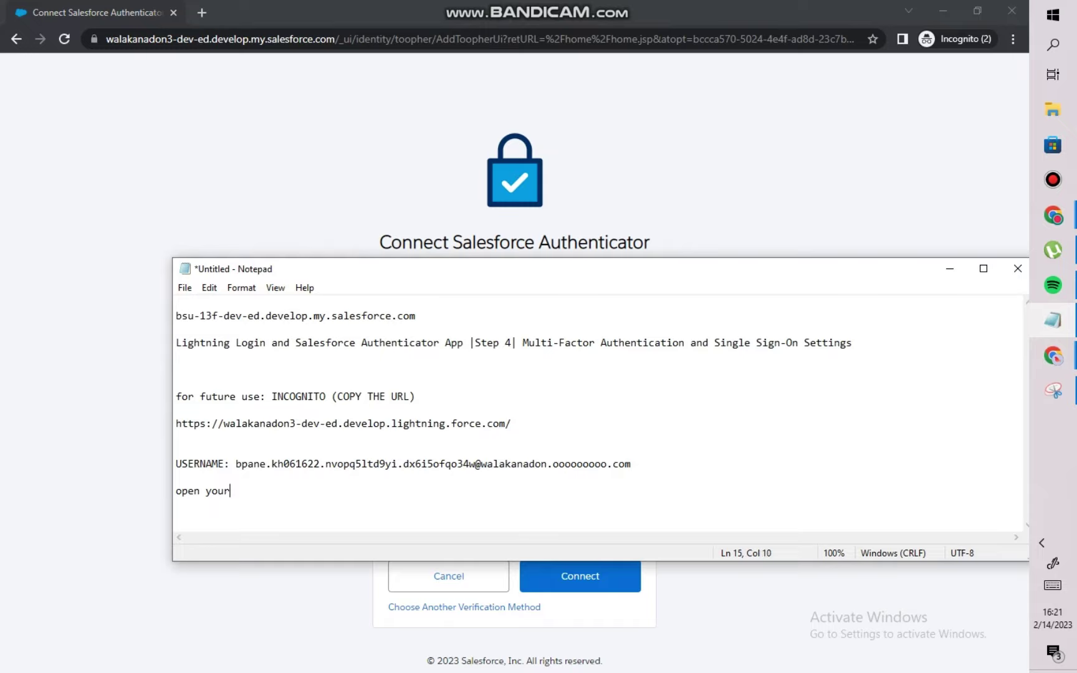
Write 'open your salesforce authenticator (MOBILE APP) for the two word phrase' and return to the phrase field.
type("open your sales")
key("BackSpace")
type("force authent")
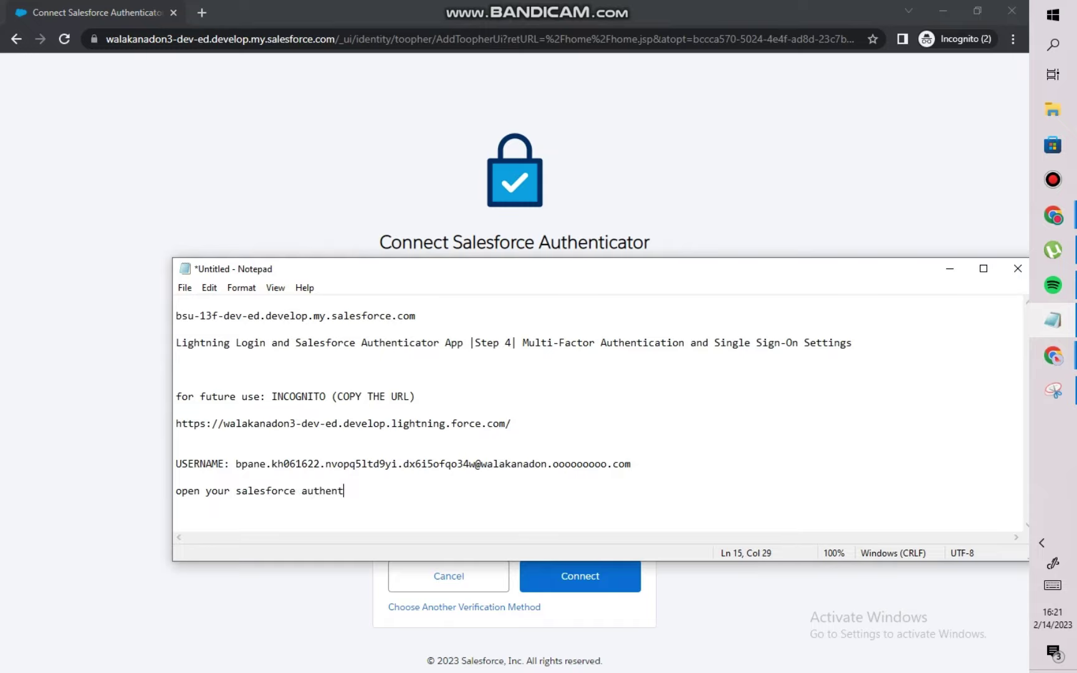
type("icator (MOBIL")
type("E APP)")
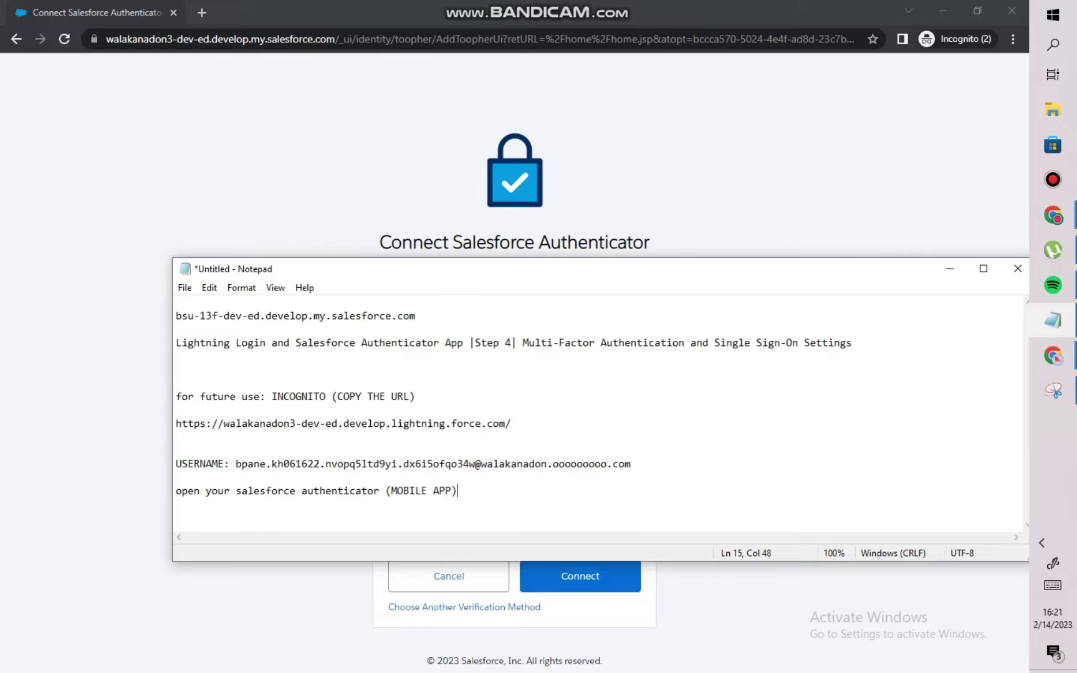
type(" for the two word phrase")
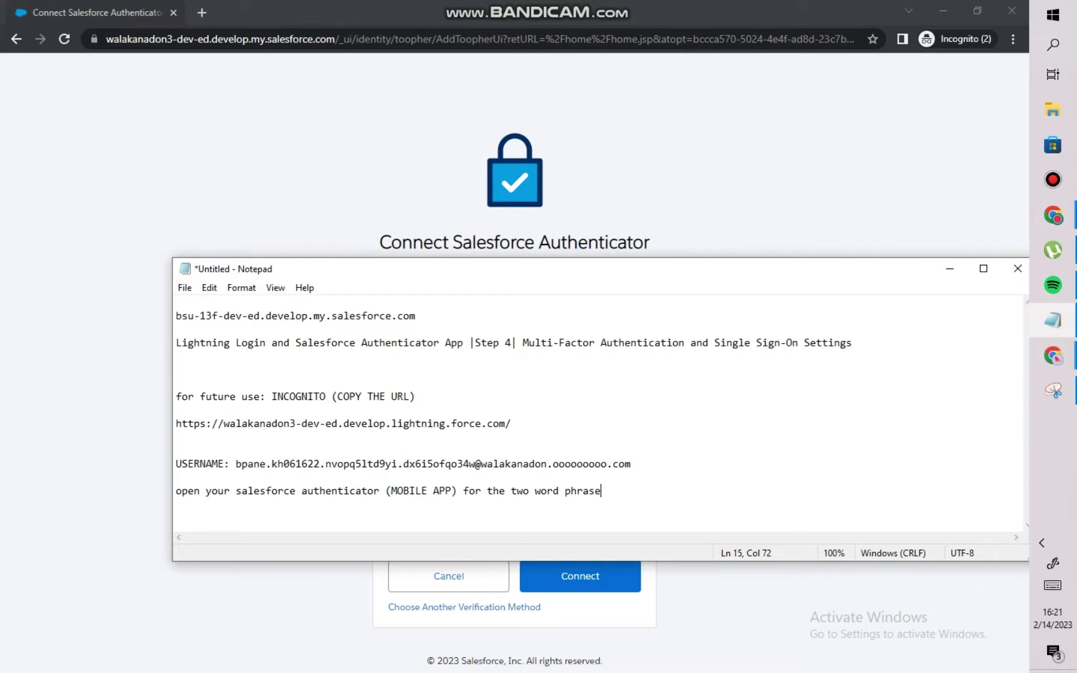
left_click(652, 496)
left_click(419, 506)
left_click_drag(422, 506, 158, 500)
left_click(158, 500)
left_click(415, 534)
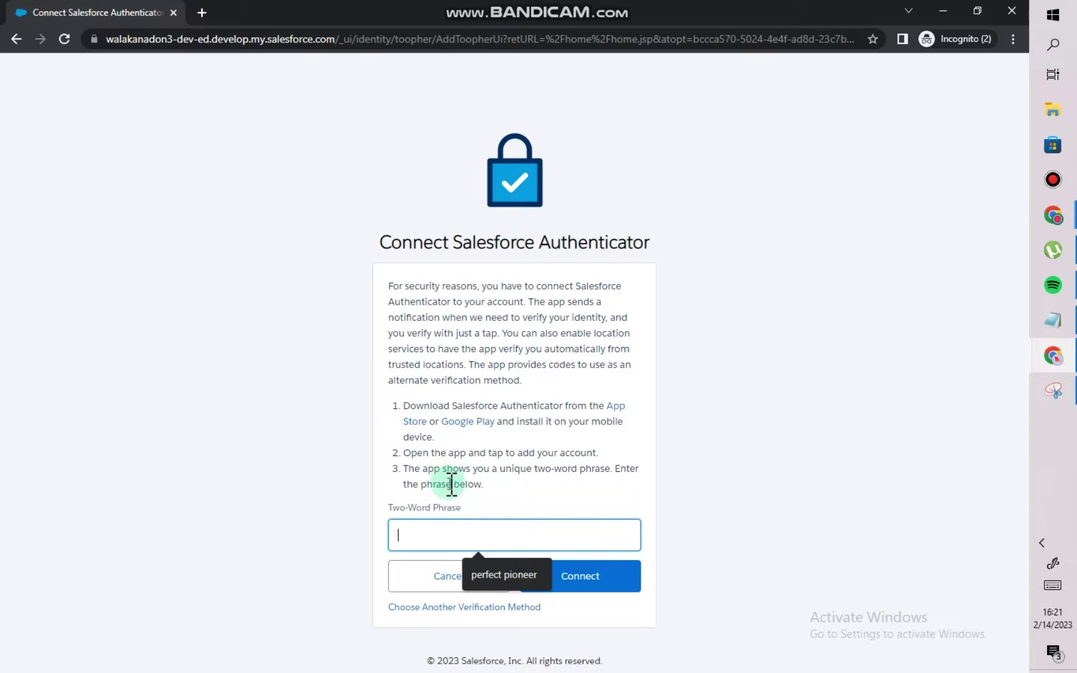
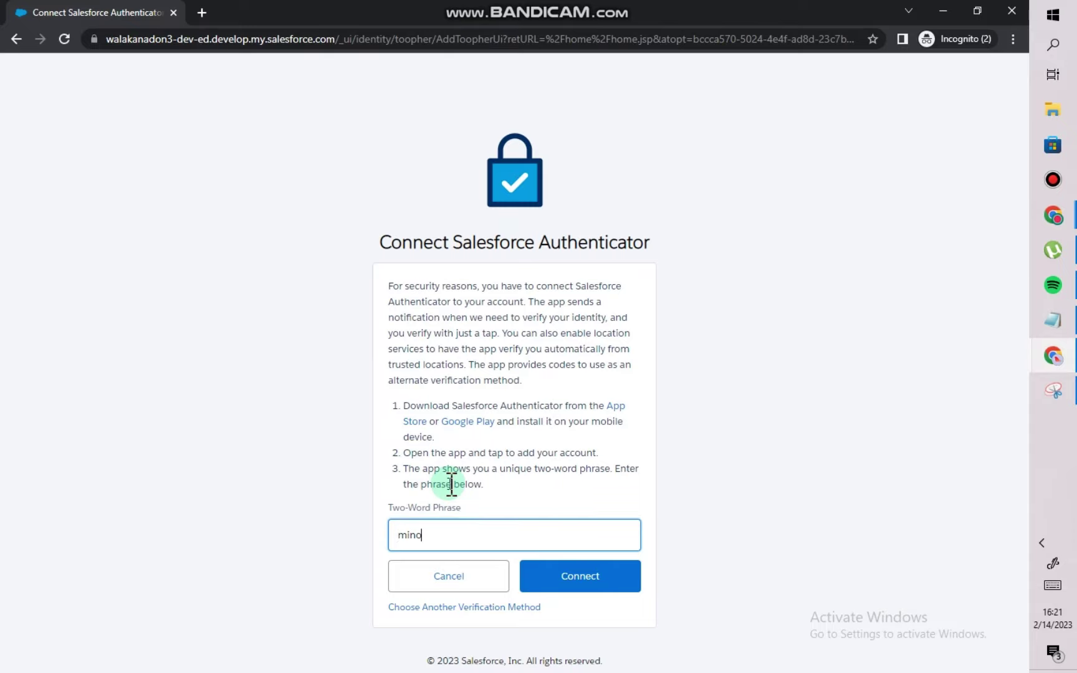
Submit the Authenticator's two-word phrase to connect, then start a new line in the notes.
left_click(599, 579)
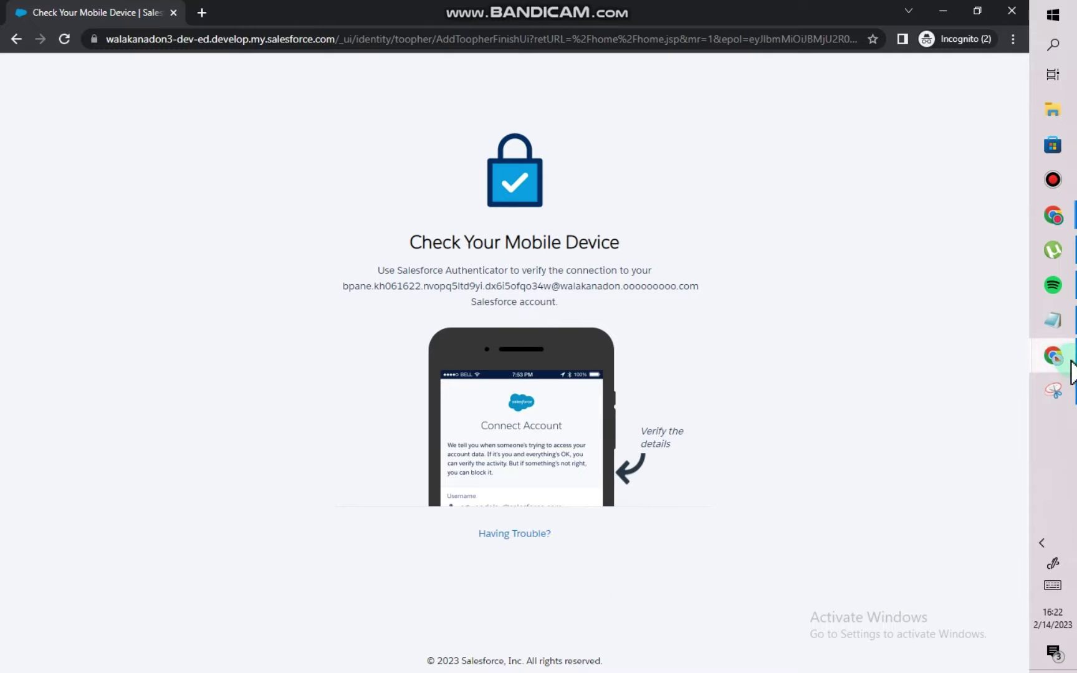
left_click(1051, 323)
left_click(711, 511)
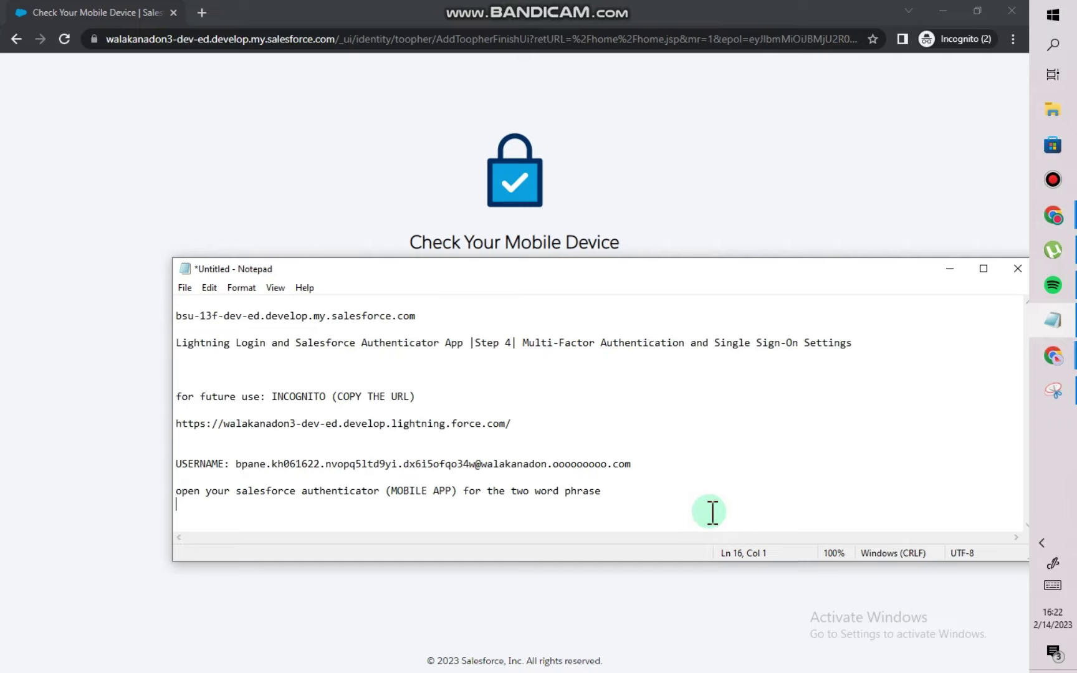
key("Return")
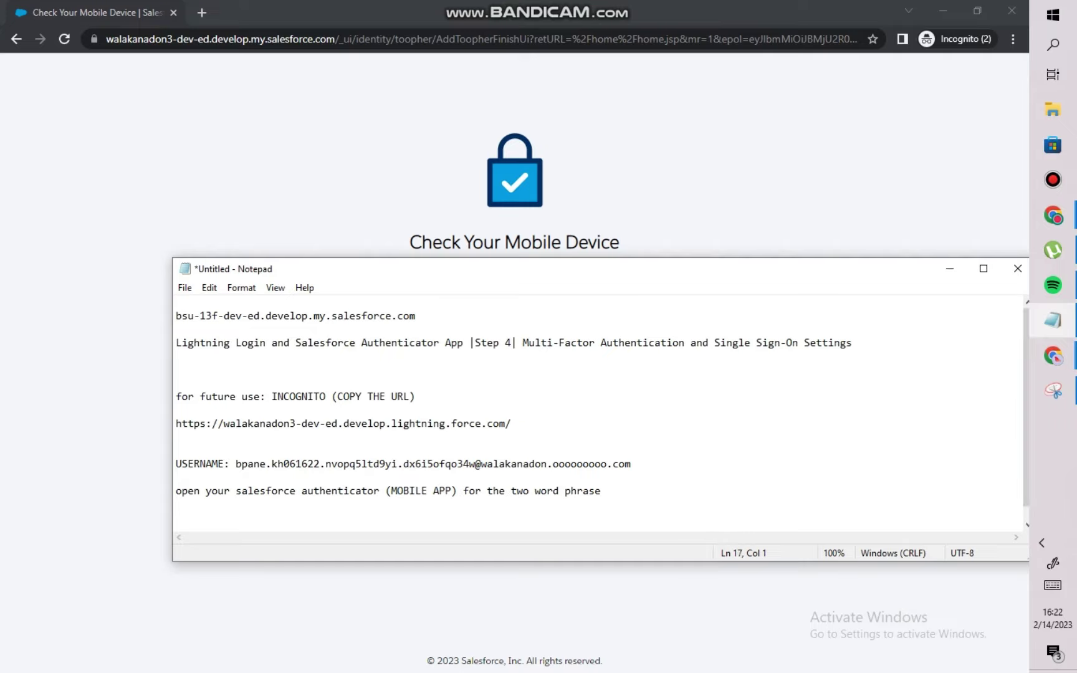
Add the line 'CLICK CONNECT (MOBILE APP)' to the notes and return to Salesforce.
type("CLICK CONNECT (")
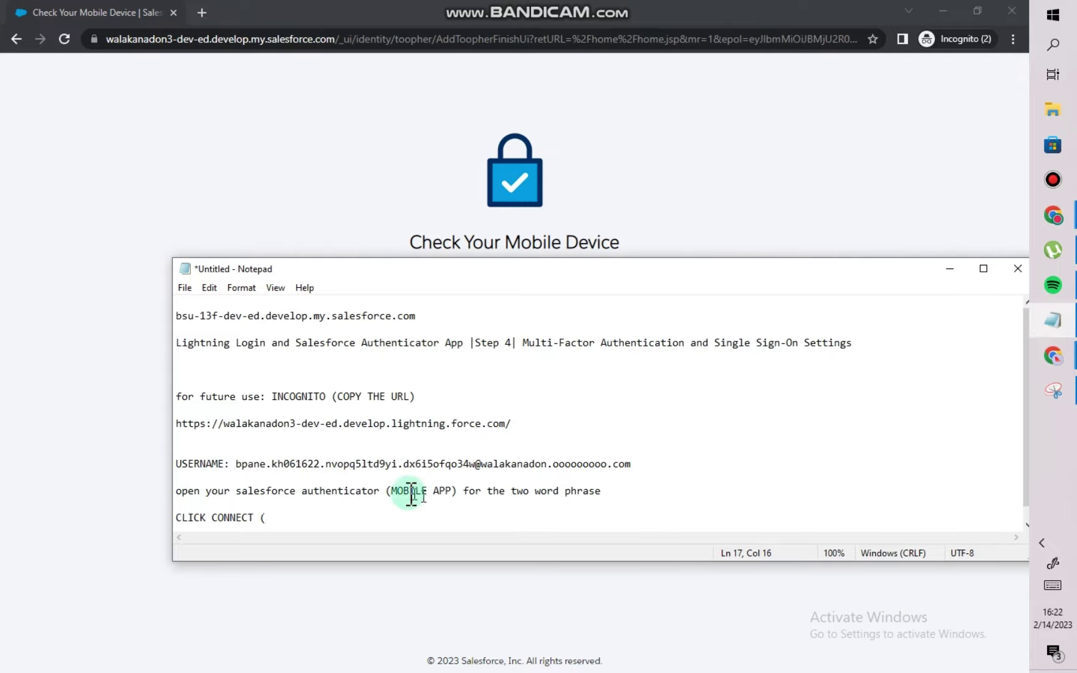
left_click_drag(390, 491, 459, 493)
key("ctrl+c")
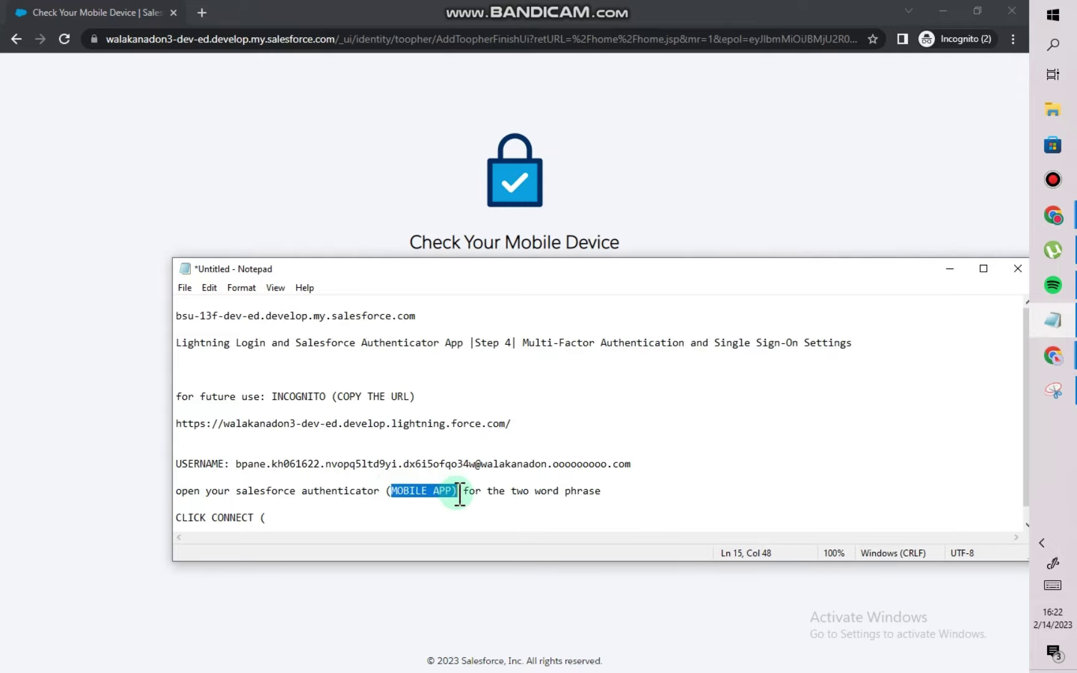
left_click(293, 519)
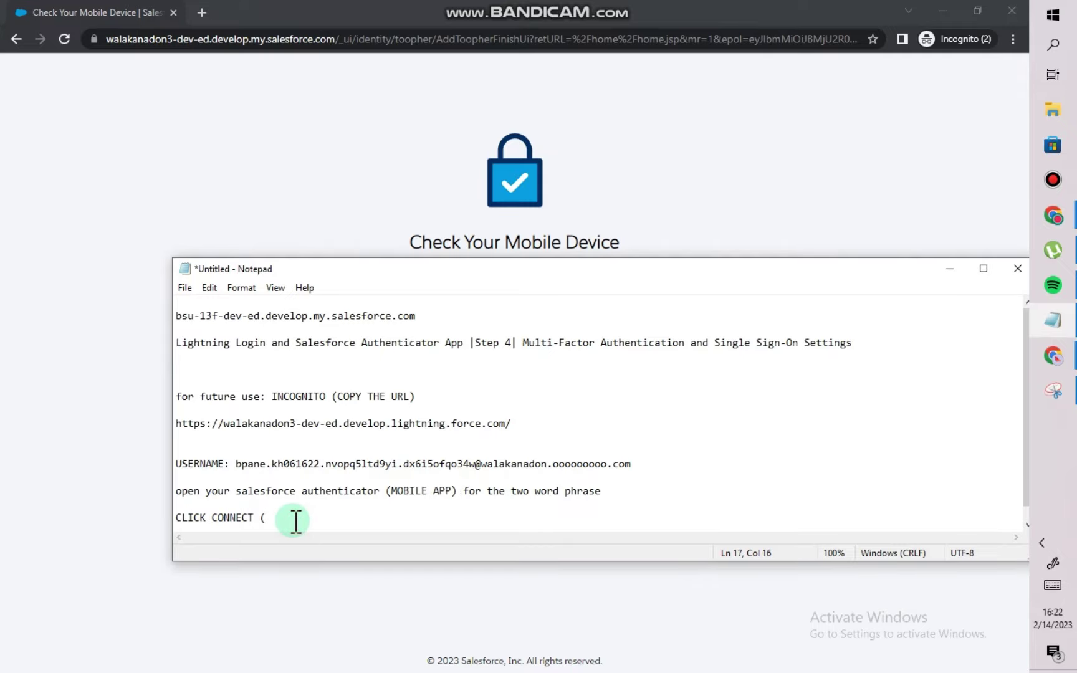
key("ctrl+v")
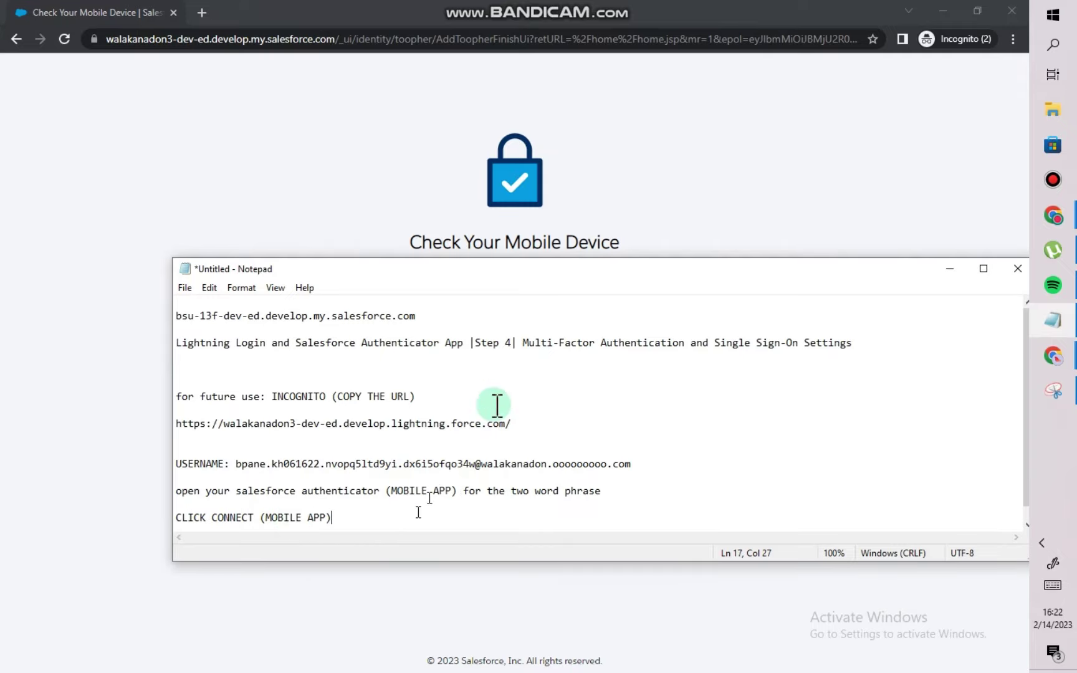
left_click(846, 214)
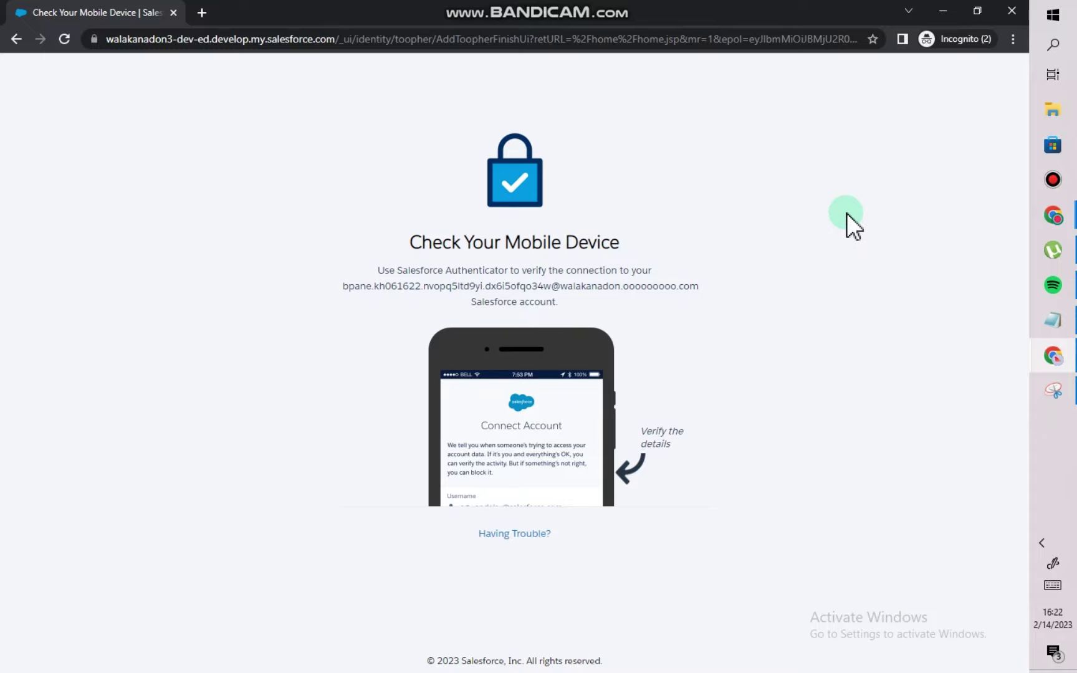
Add the note 'CLICK GOT IT' on a new line in Notepad.
left_click(1056, 323)
key("Return")
type("C")
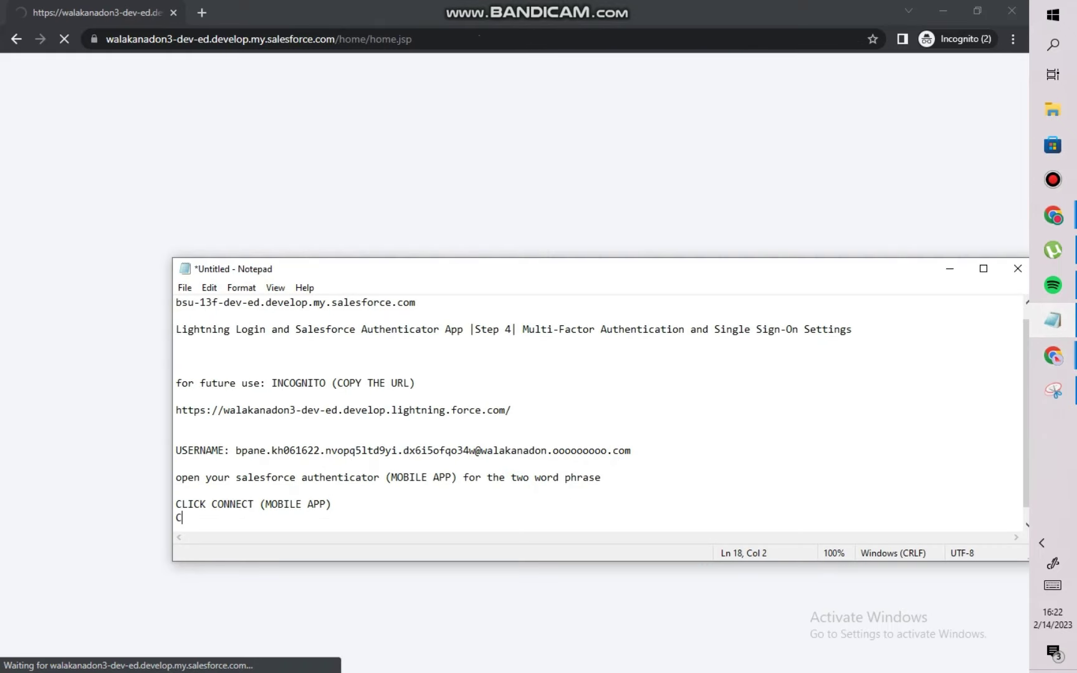
type("LICK GOT IT")
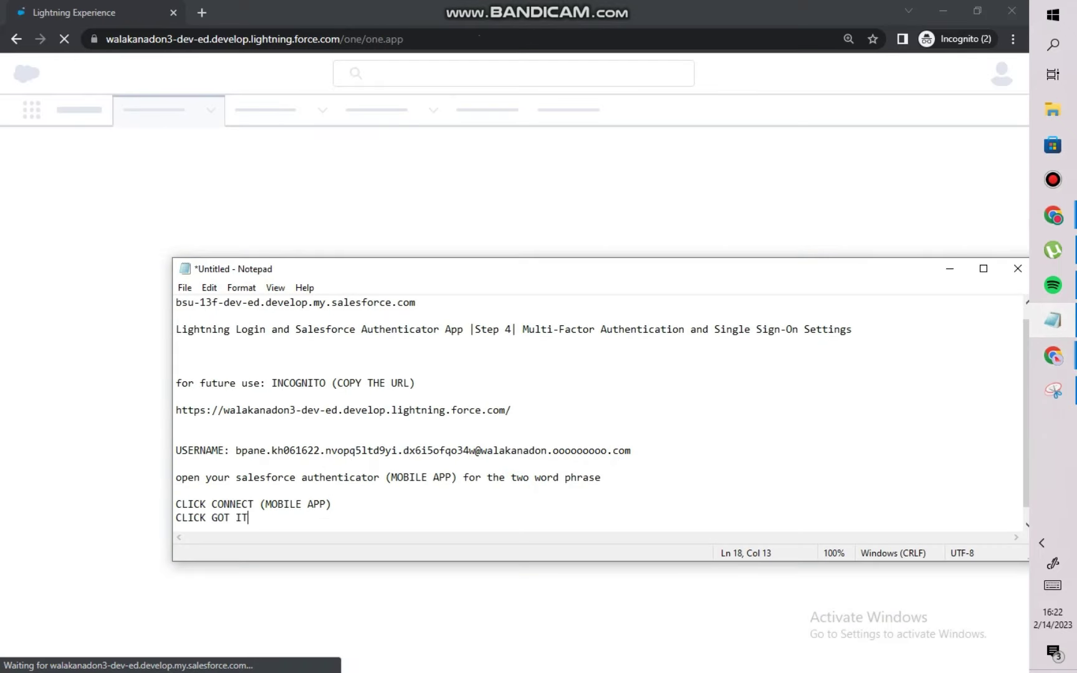
key("Return")
Dismiss the Service Cloud promo card on Salesforce home and return to the Users setup window.
left_click(61, 429)
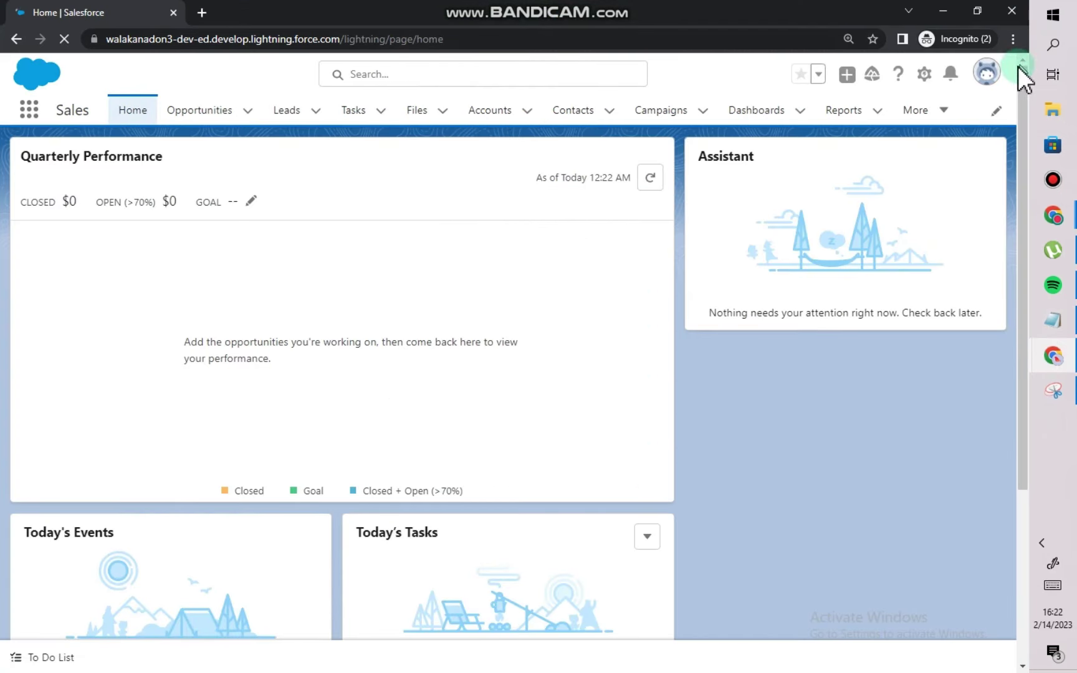
left_click(983, 91)
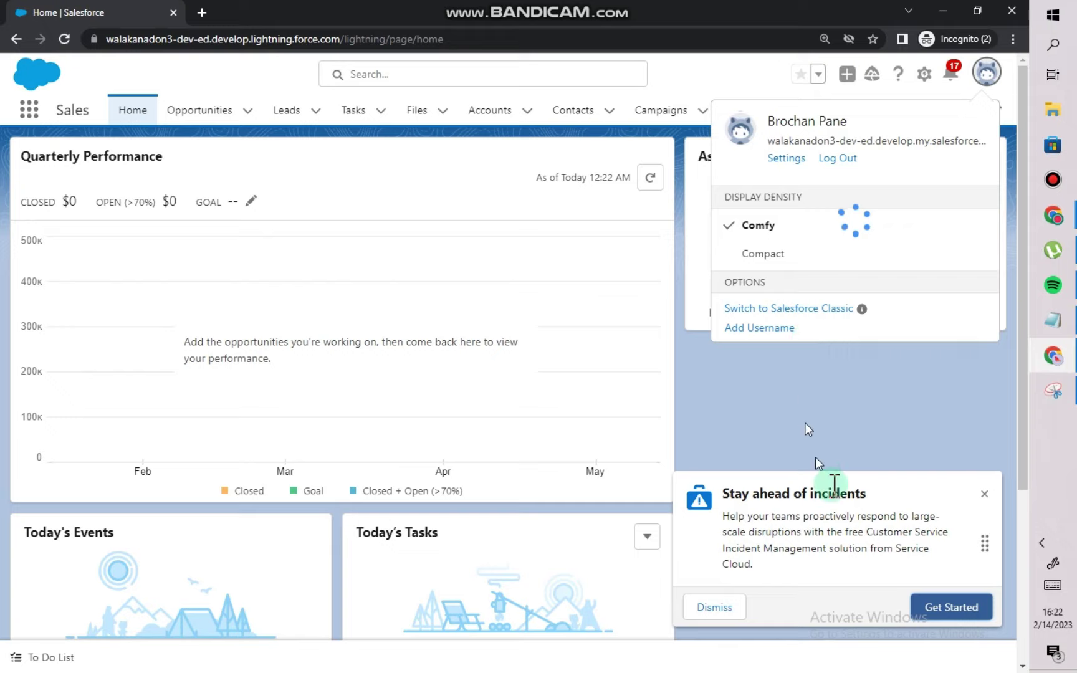
left_click(711, 613)
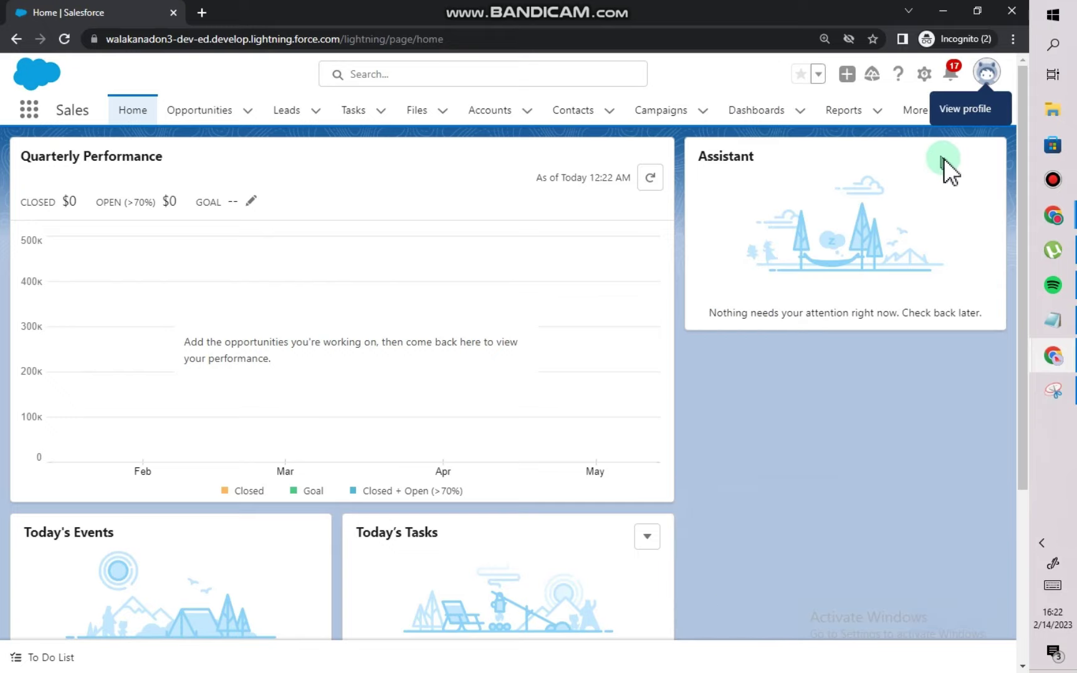
mouse_move(1053, 364)
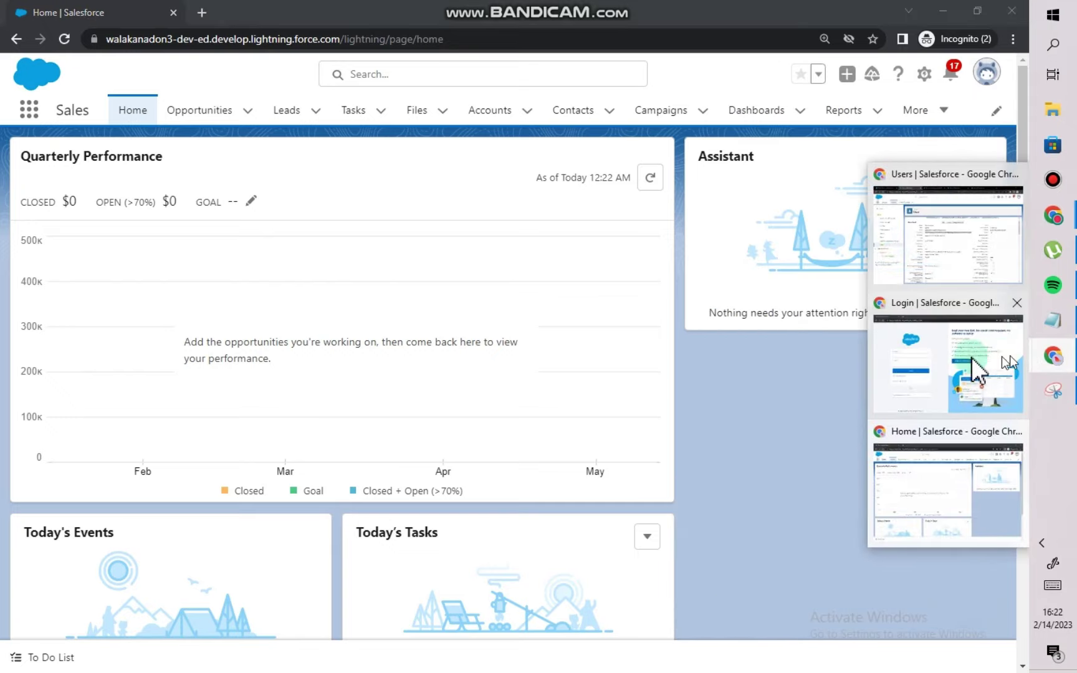
left_click(914, 239)
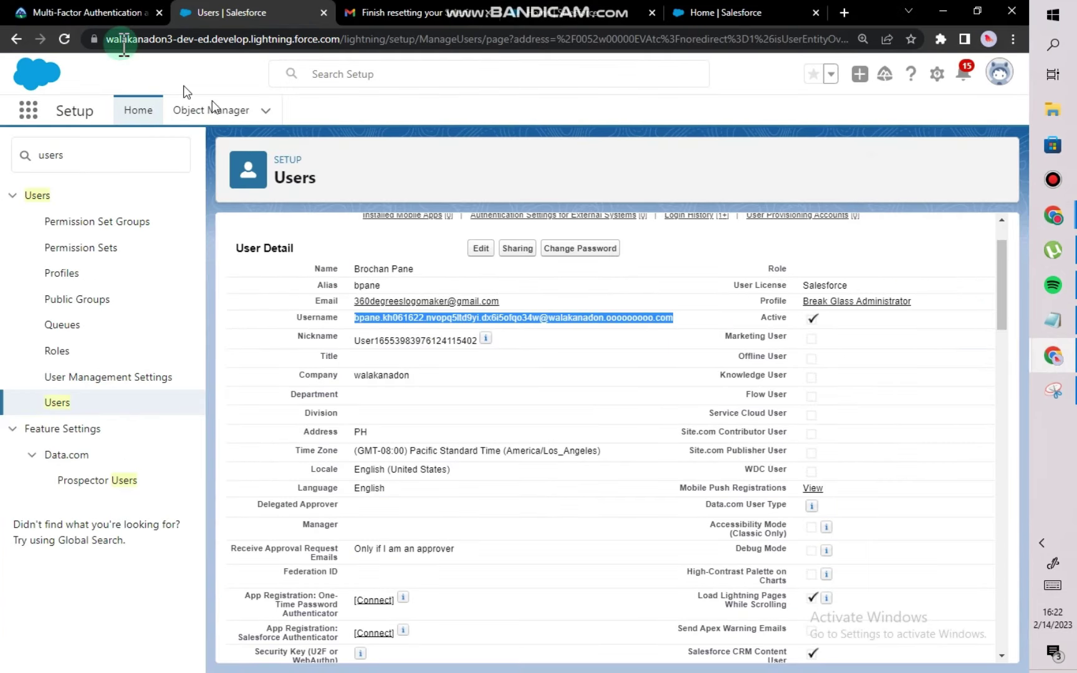
Check the challenge 4 status on the Trailhead superbadge page.
left_click(111, 15)
scroll(560, 376, "down", 10)
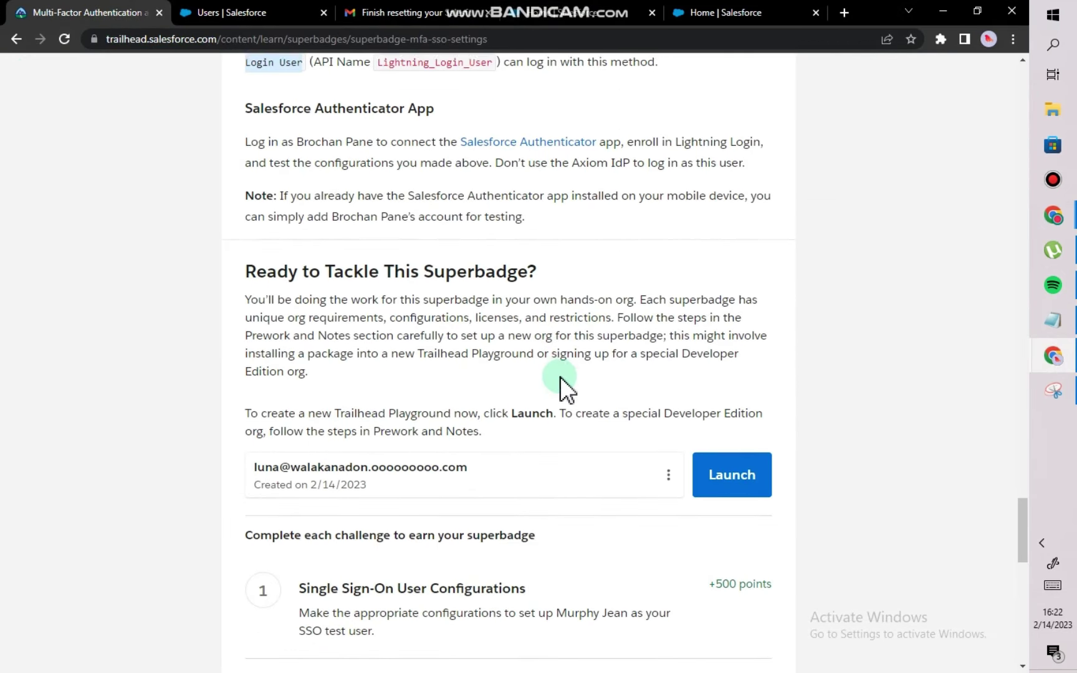
scroll(560, 376, "down", 1)
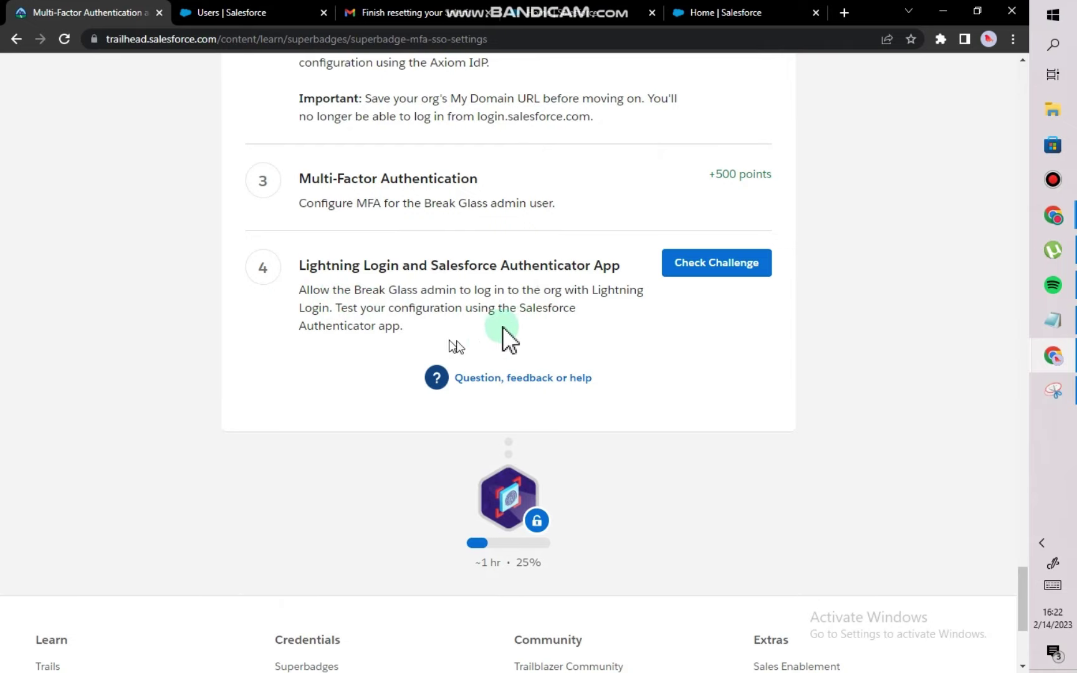
scroll(560, 331, "up", 1)
left_click(672, 337)
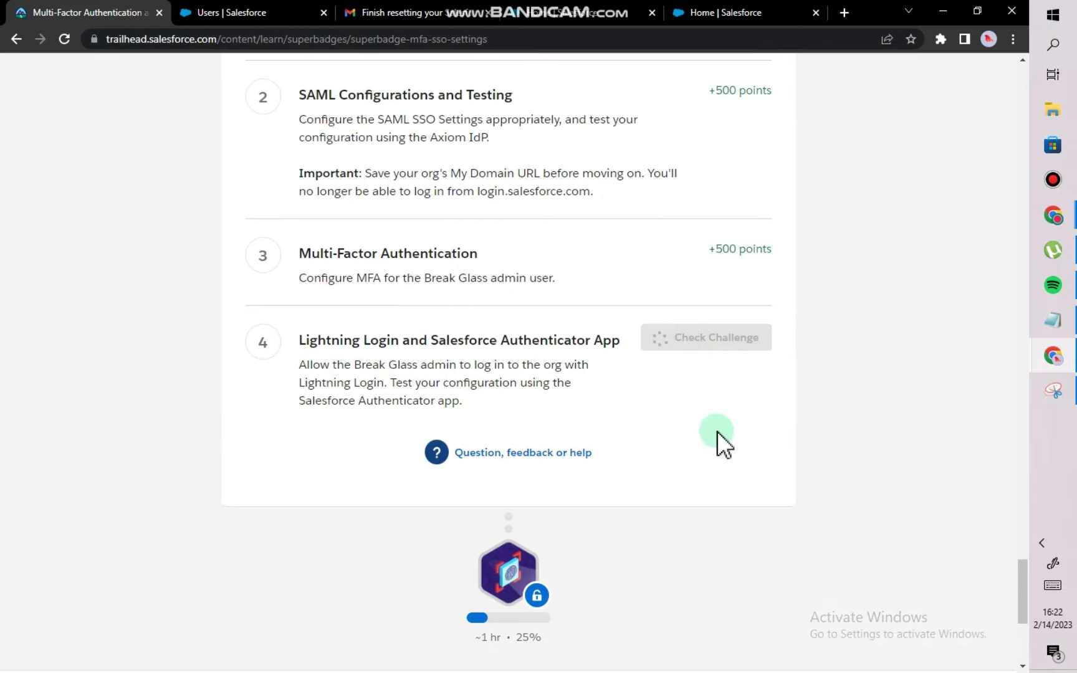
scroll(720, 434, "up", 1)
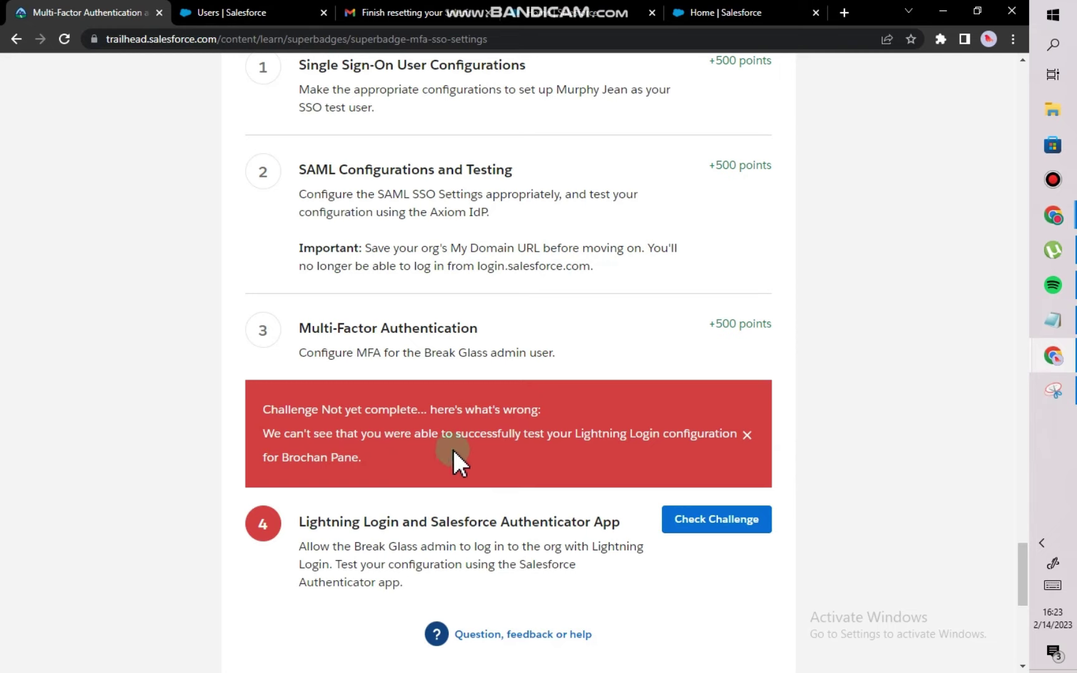
Add the note 'LOG OUT AND RE LOG IN . TRY AND TRY' in Notepad.
left_click(1052, 320)
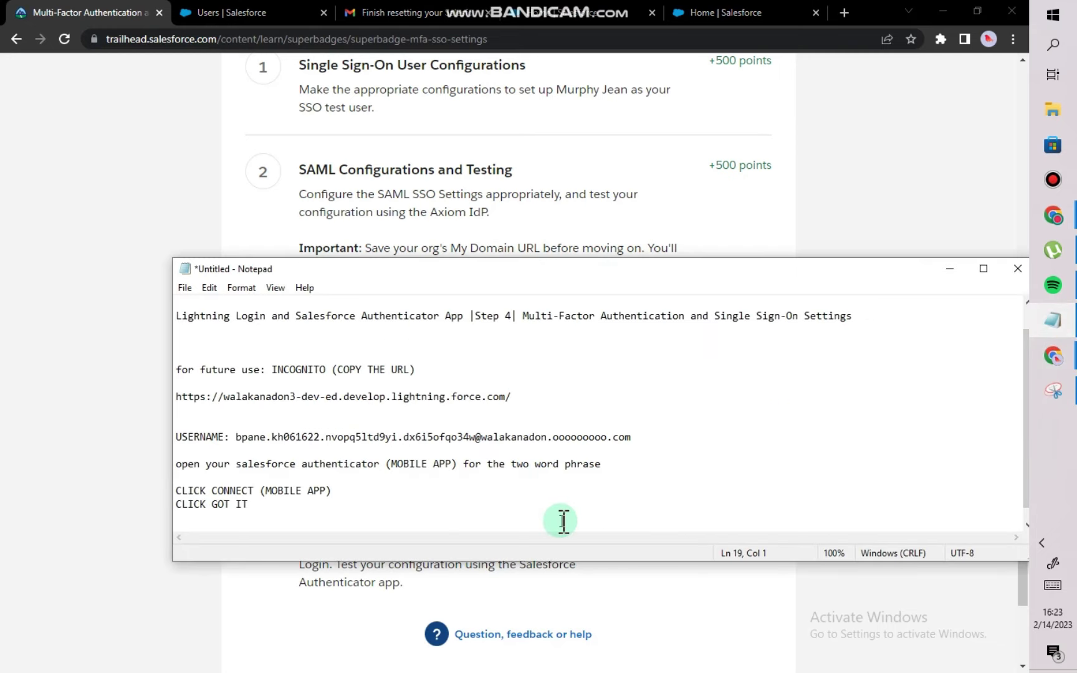
key("Return")
key("Return")
type("LOG OUT ")
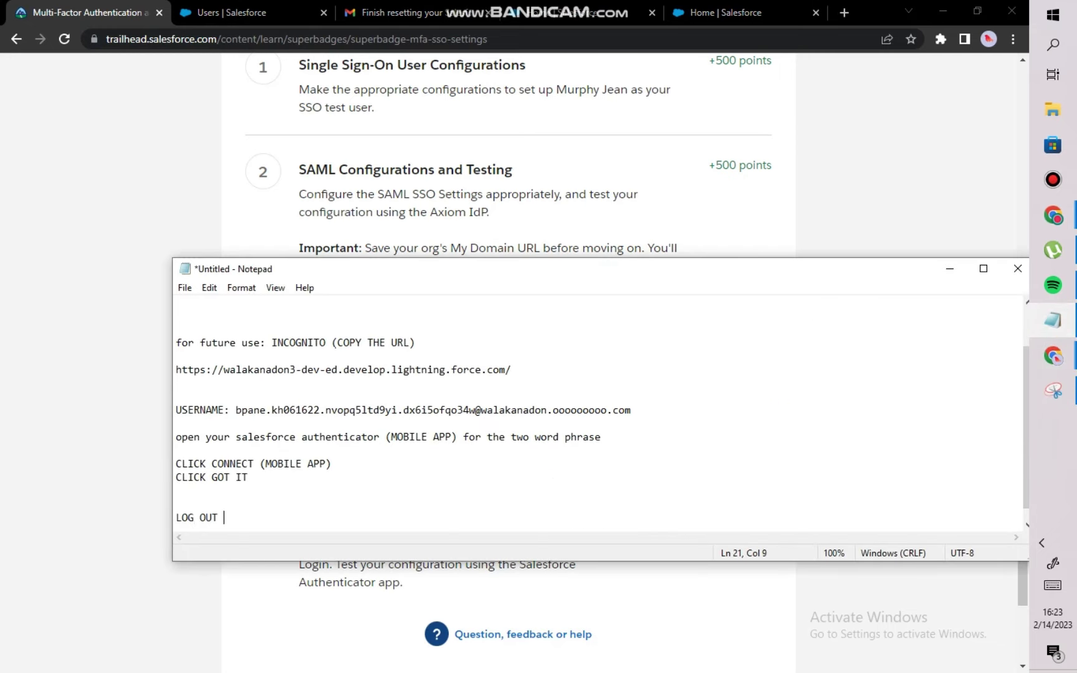
type("AND RE LOG IN . TRY AND TRY")
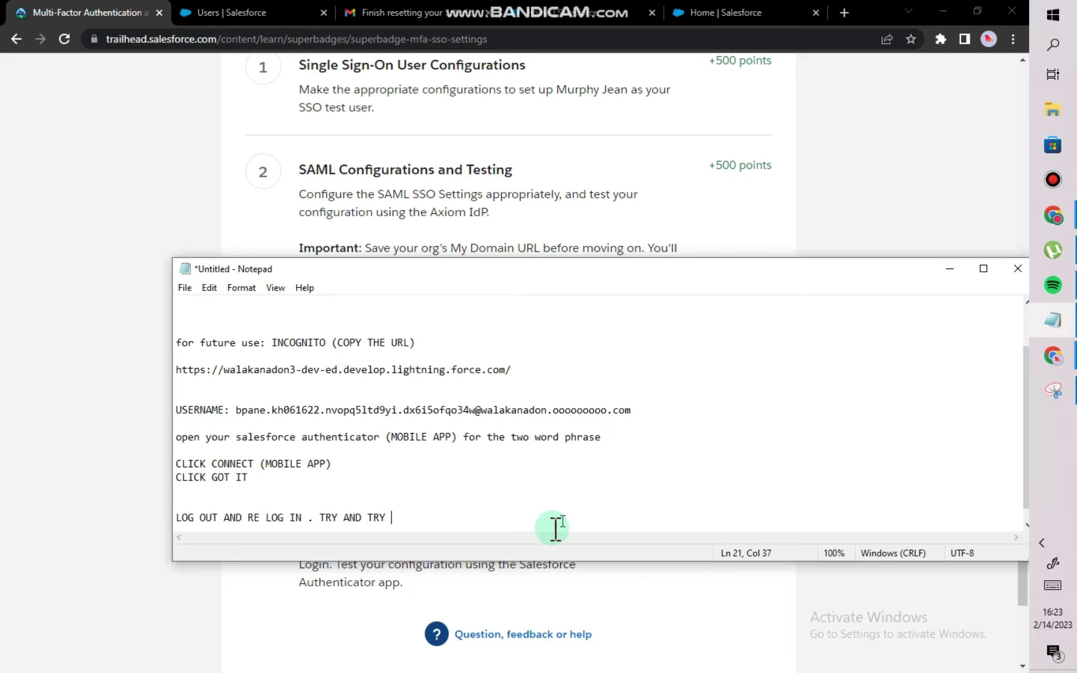
Go through the Salesforce and email tabs, then reload the superbadge page to clear the error banner.
left_click(290, 623)
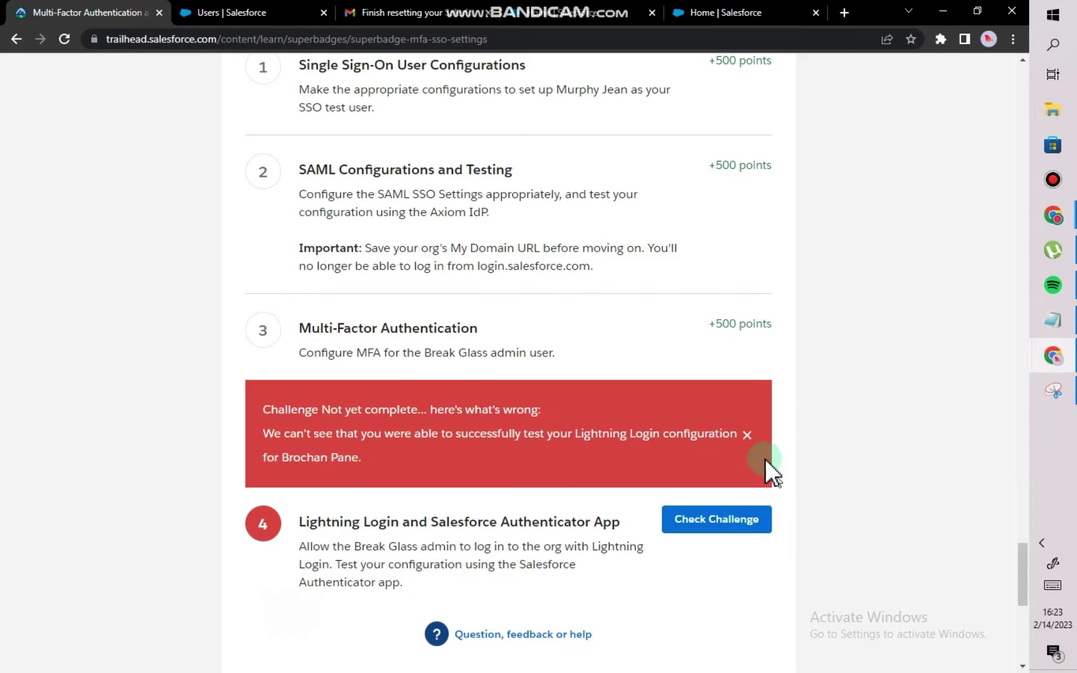
scroll(831, 407, "up", 3)
left_click(722, 13)
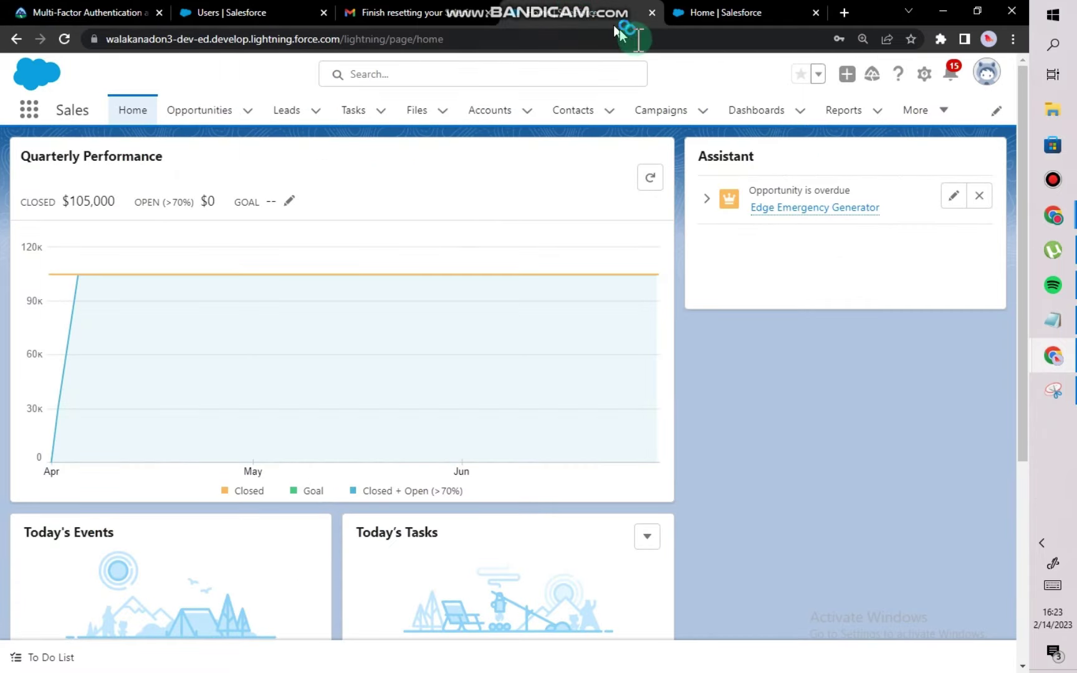
left_click(389, 12)
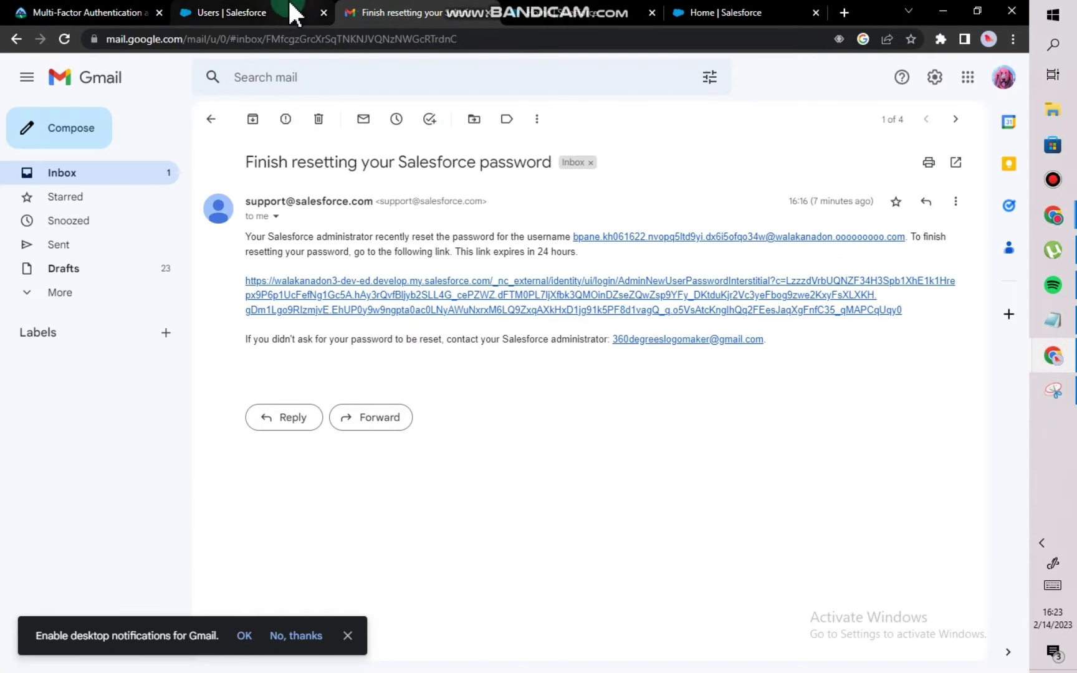
left_click(261, 12)
left_click(101, 12)
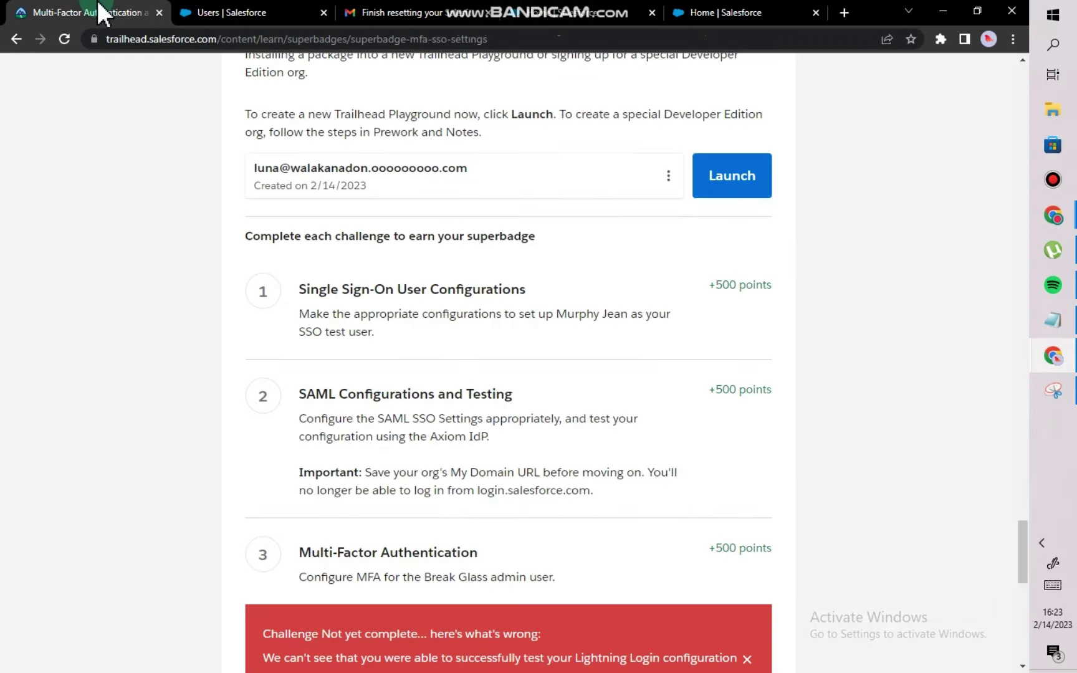
left_click(239, 89)
scroll(487, 370, "down", 5)
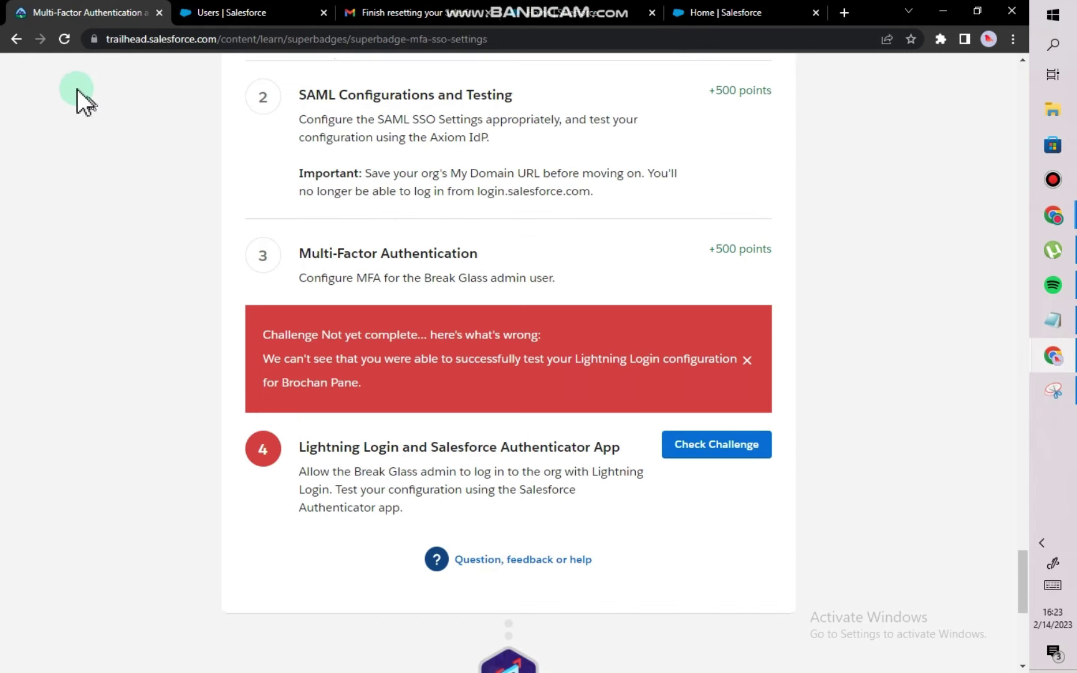
left_click(65, 40)
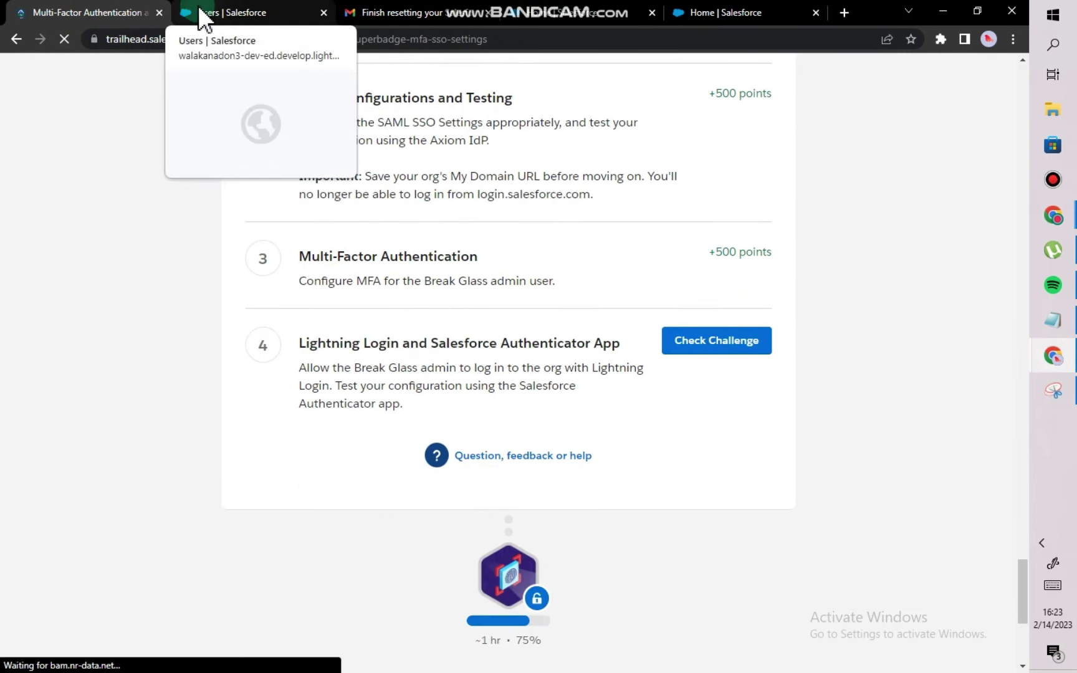
Log out of Salesforce from the user details page.
left_click(202, 17)
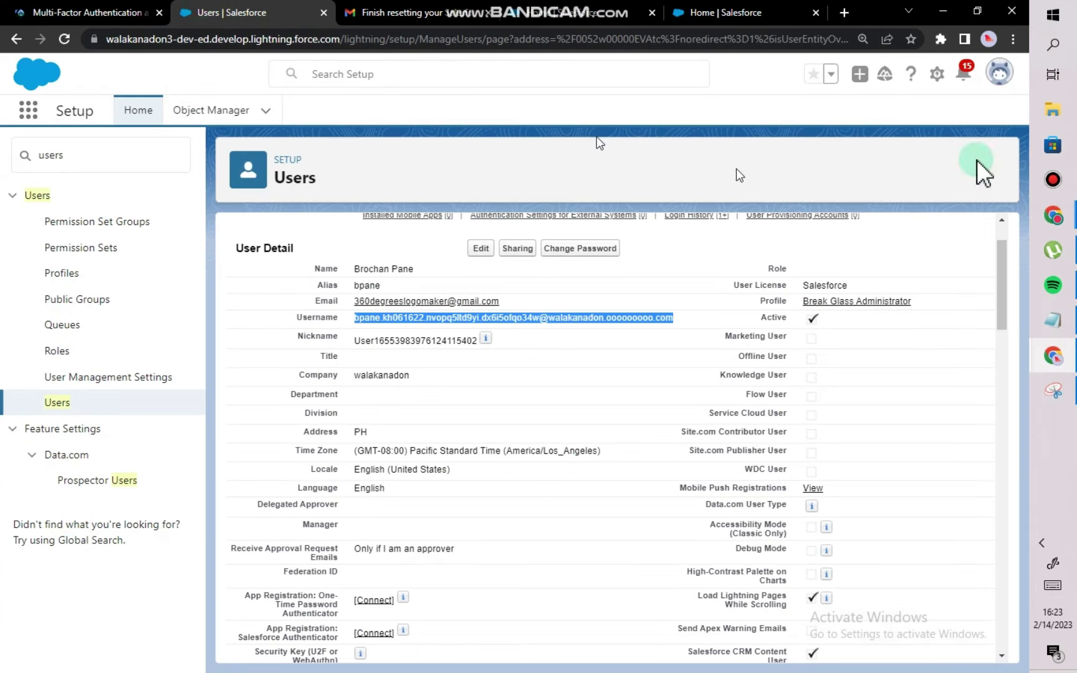
left_click(999, 73)
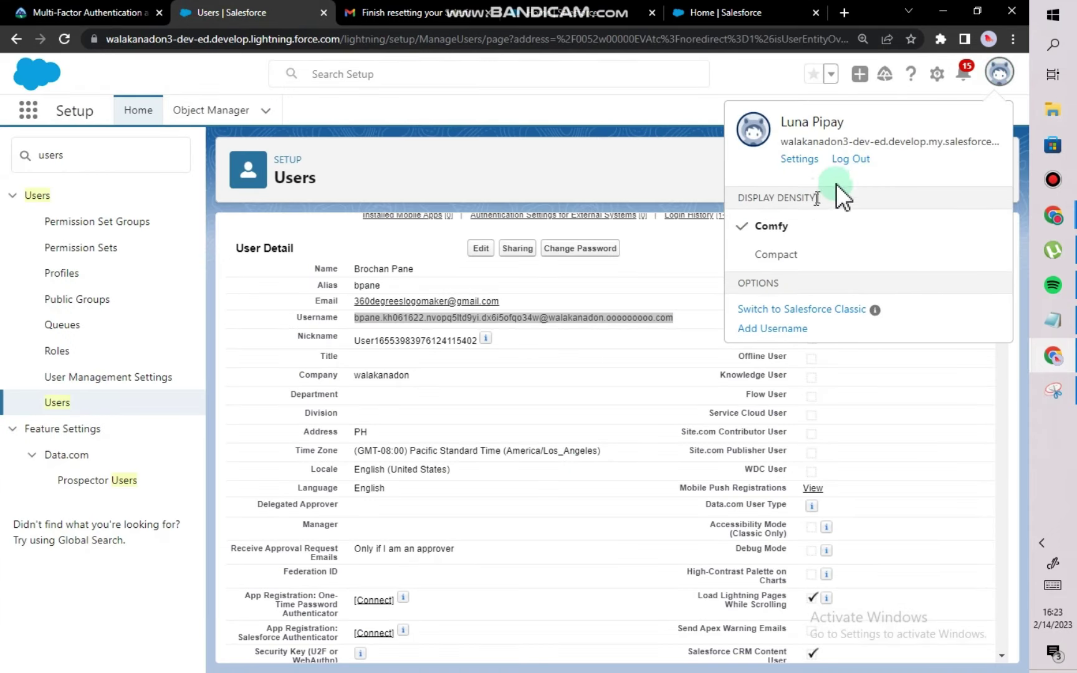
left_click(851, 161)
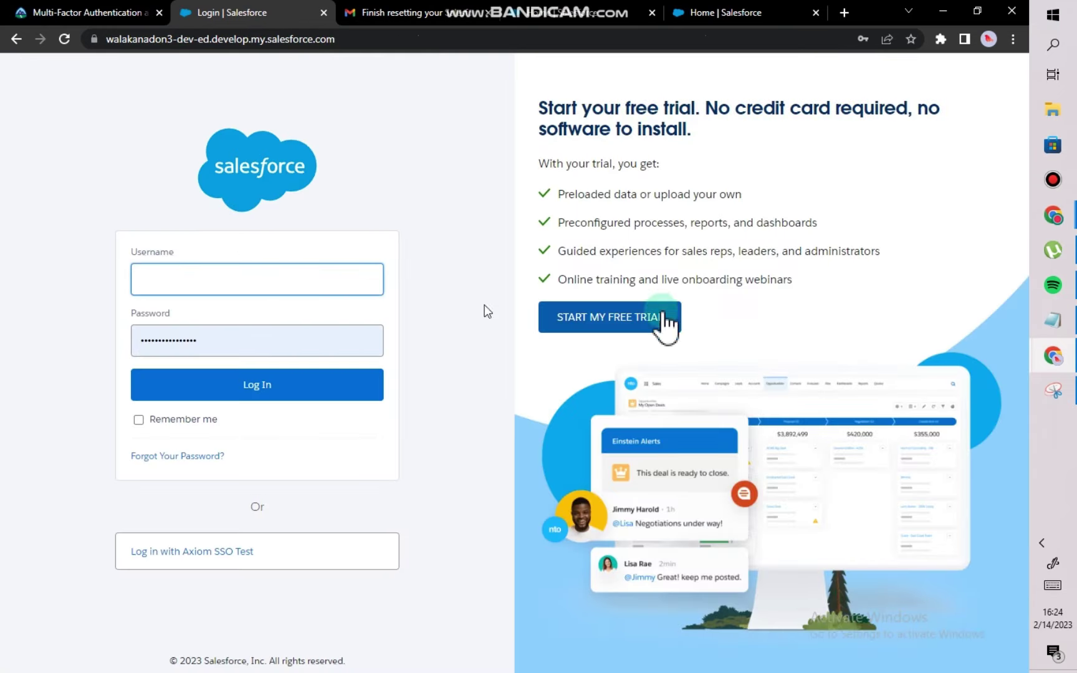
Copy the saved username from Notepad into the login Username field.
left_click(1052, 319)
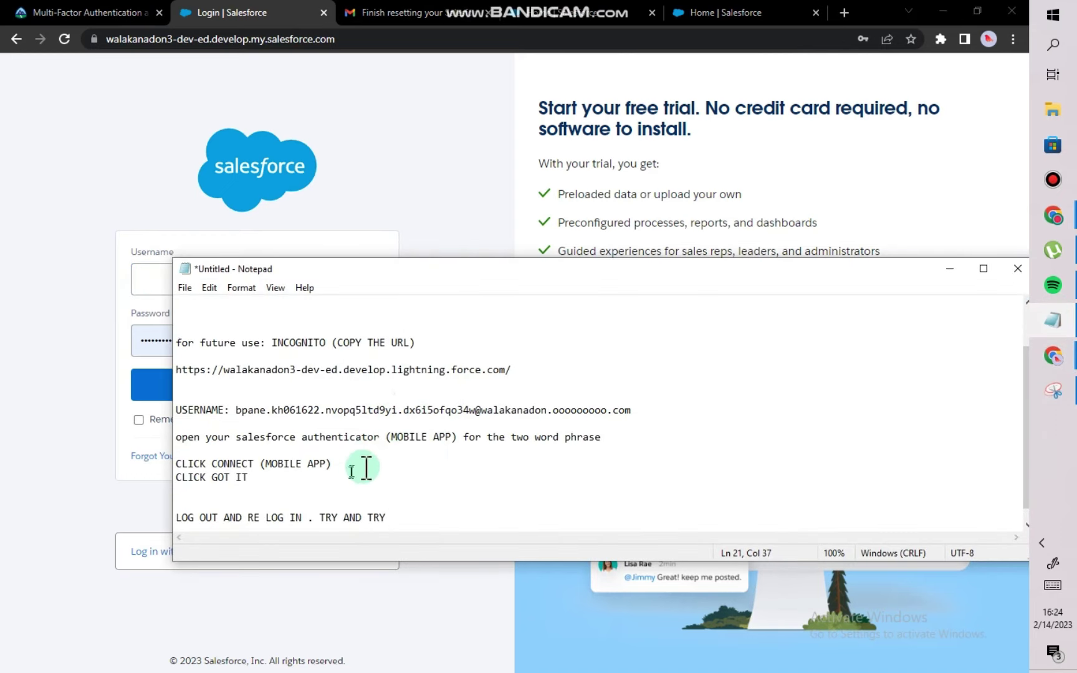
left_click_drag(656, 413, 229, 411)
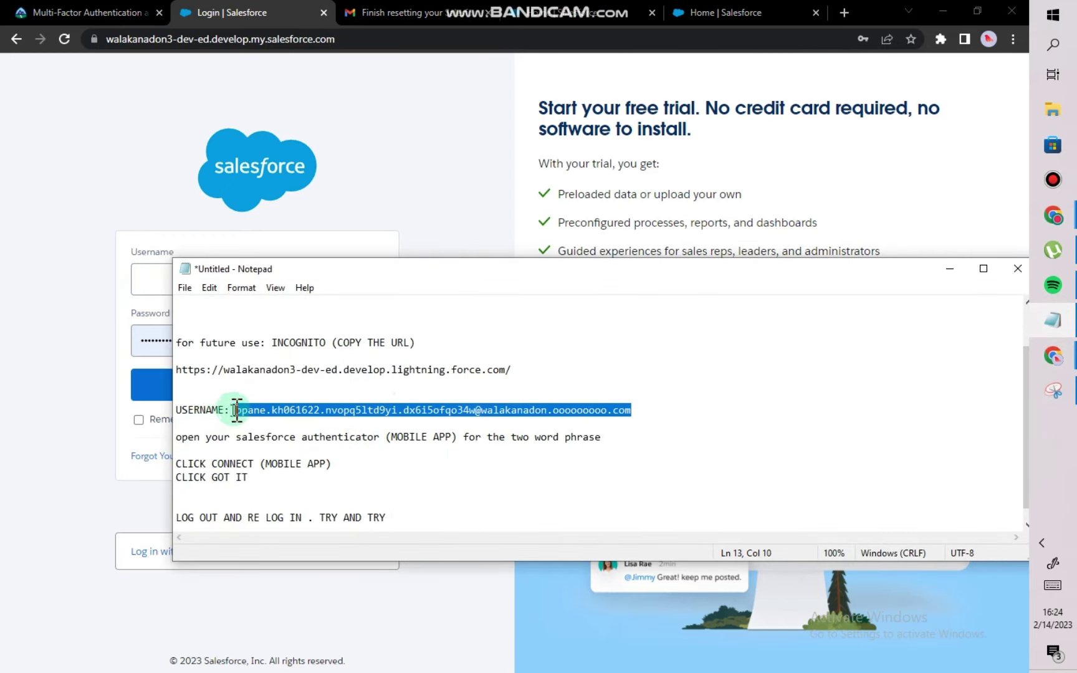
left_click(150, 280)
key("ctrl+v")
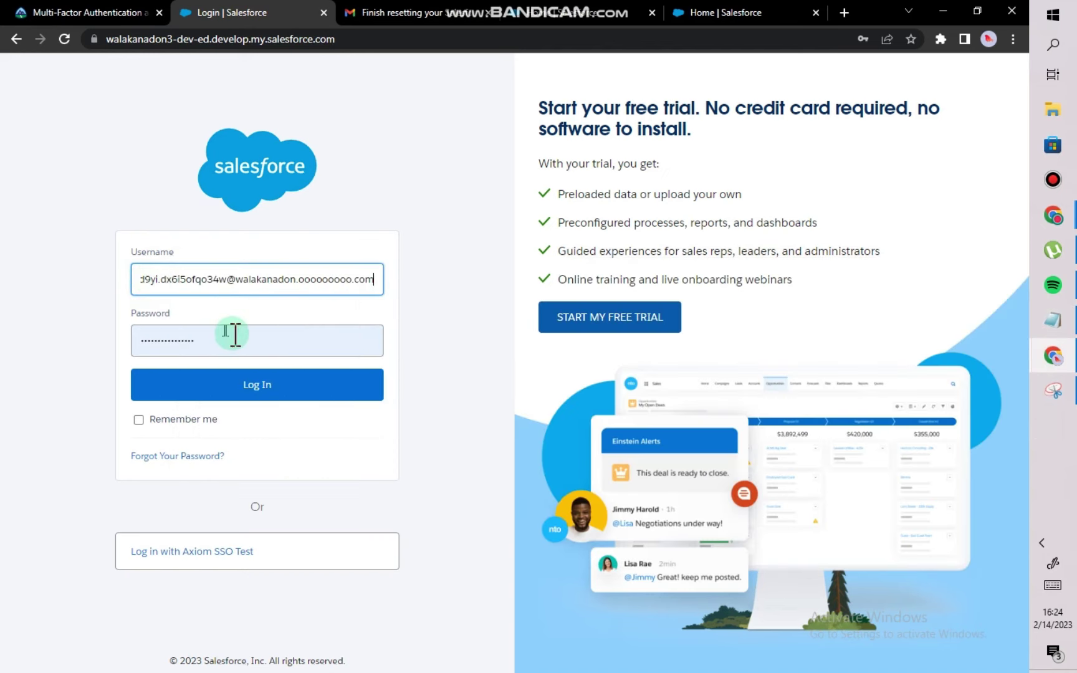
Retype the account password with Caps Lock off and submit the login.
left_click(233, 335)
left_click_drag(228, 337, 117, 338)
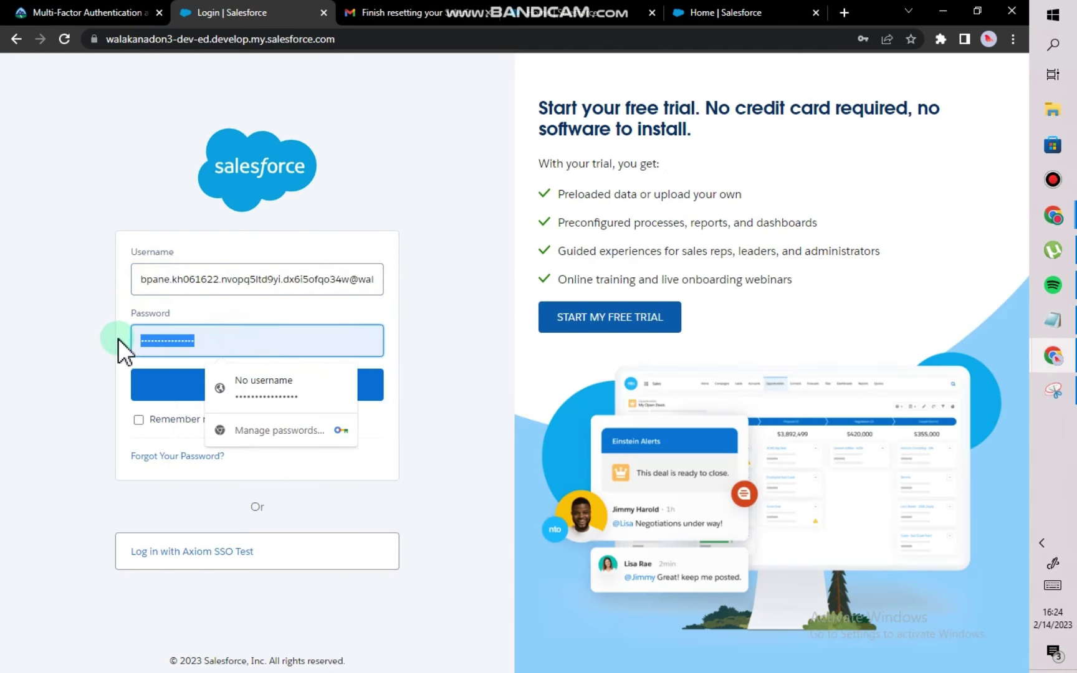
type("******")
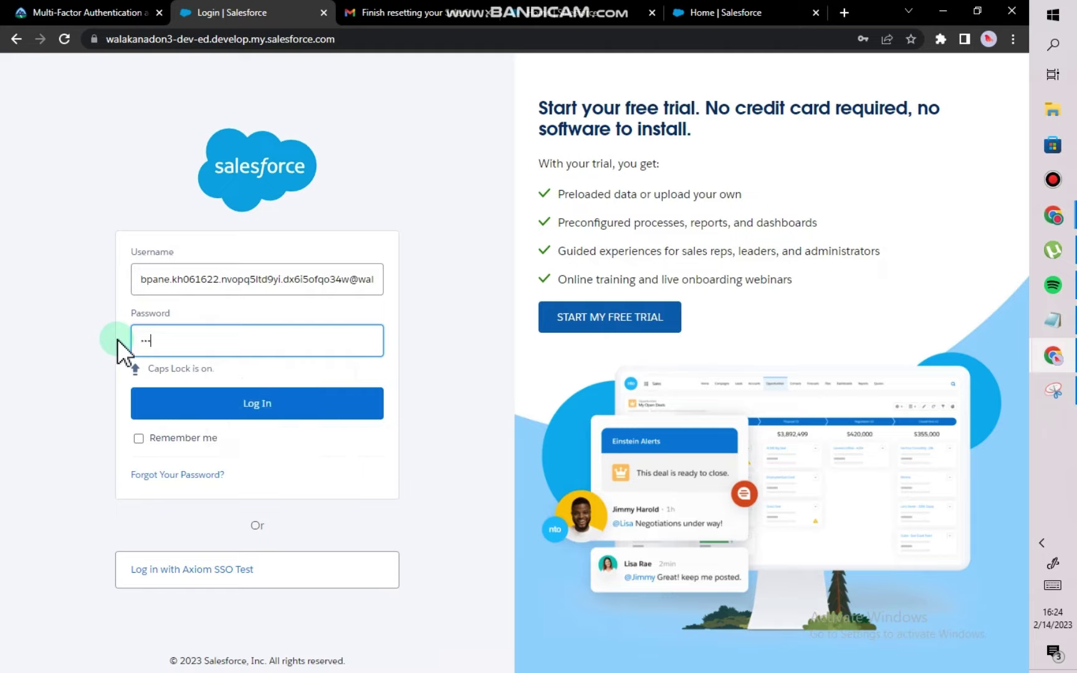
key("BackSpace")
key("BackSpace")
key("BackSpace")
key("BackSpace")
key("BackSpace")
key("BackSpace")
key("Caps_Lock")
type("*********")
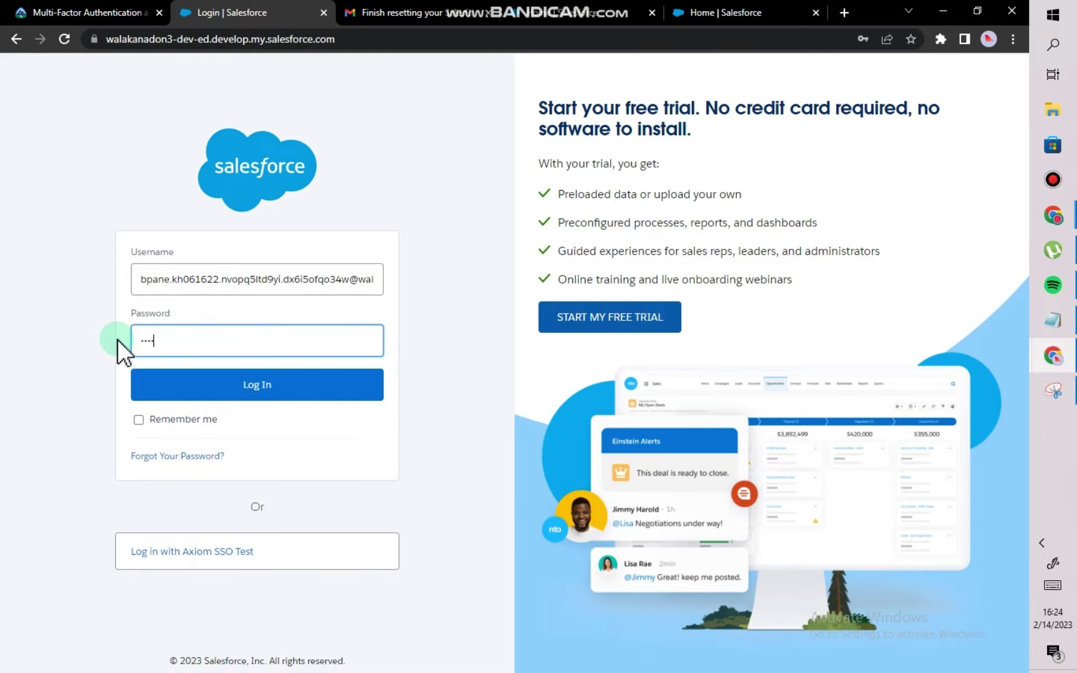
type("********")
key("Return")
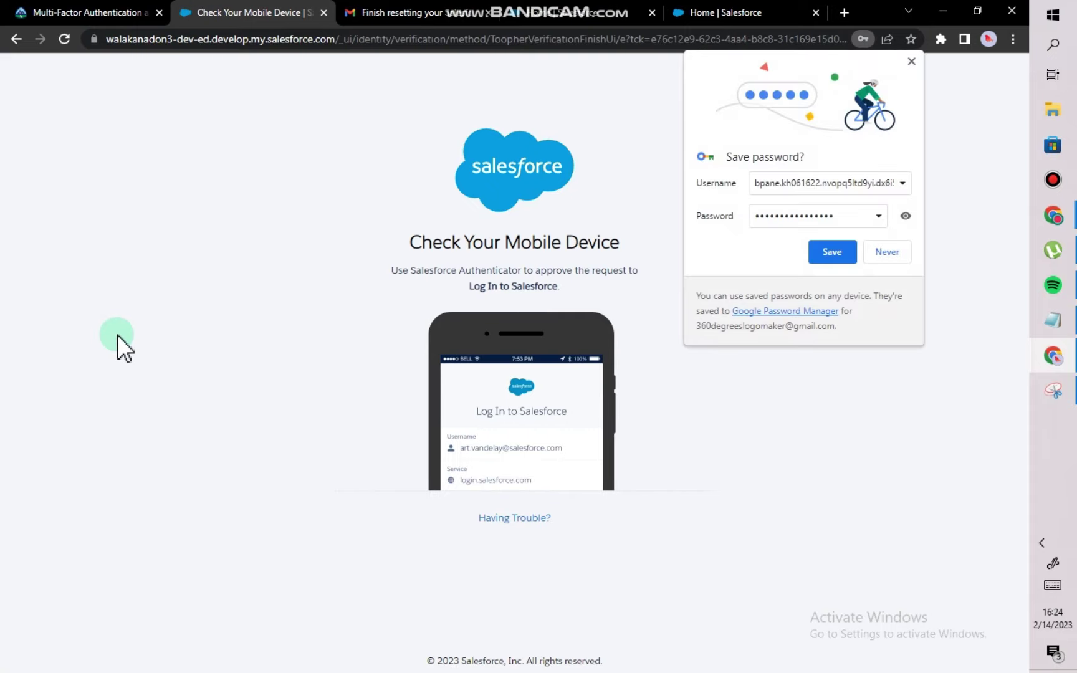
Save the login in Chrome, enroll the user in Lightning Login, and acknowledge the confirmation.
left_click(844, 251)
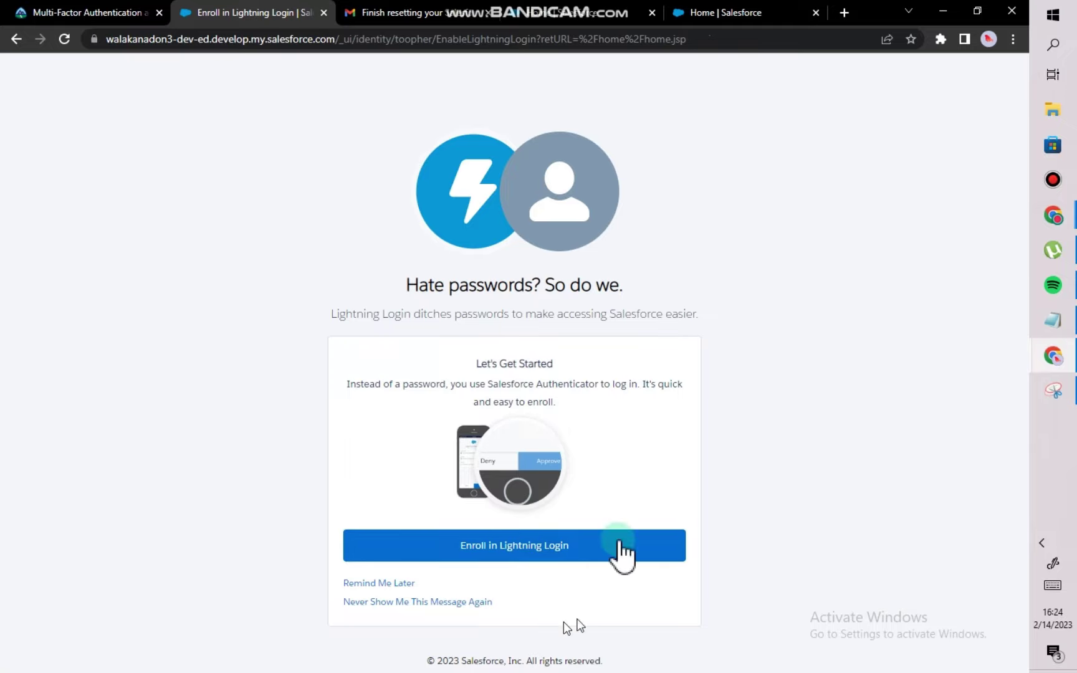
left_click(532, 554)
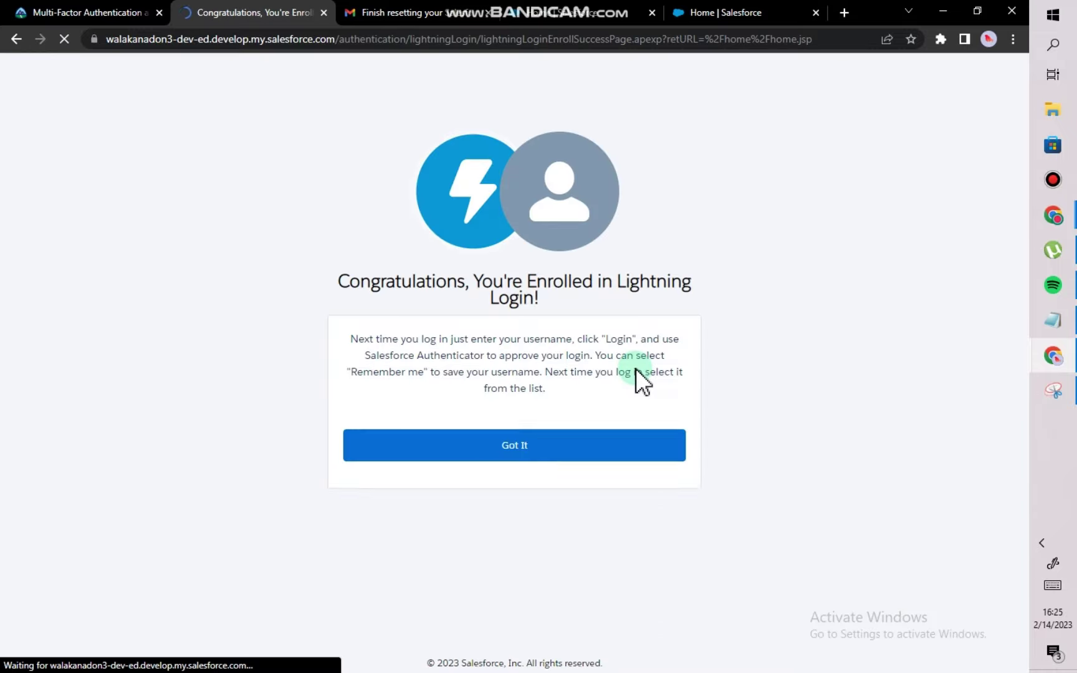
left_click(513, 576)
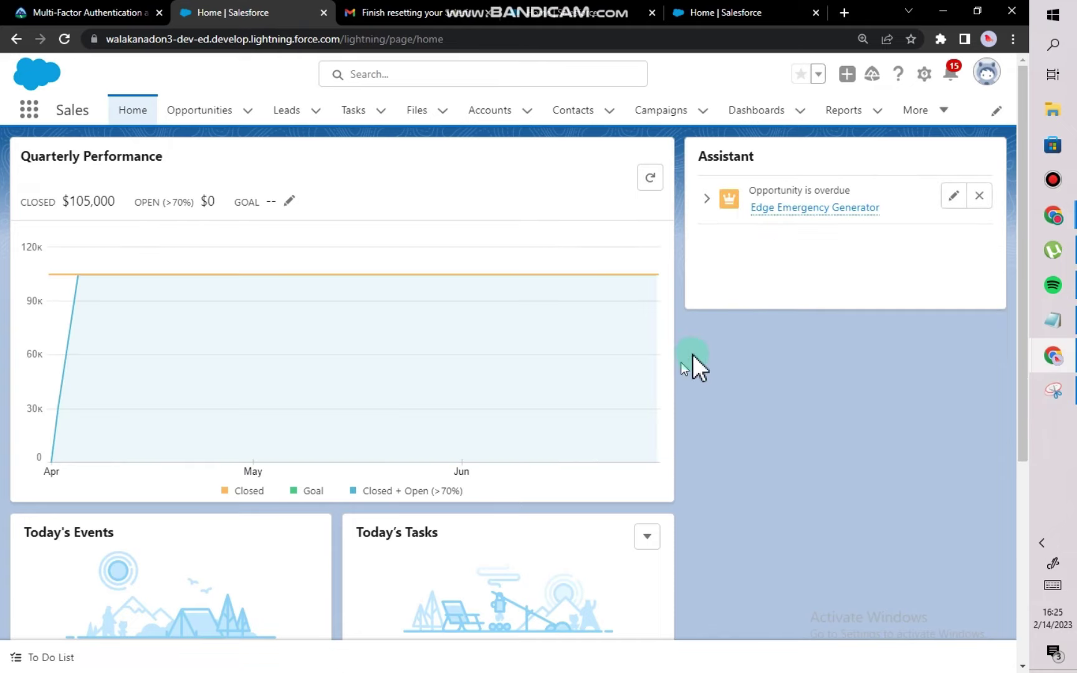
Rerun the challenge 4 check on the Trailhead superbadge page.
left_click(983, 80)
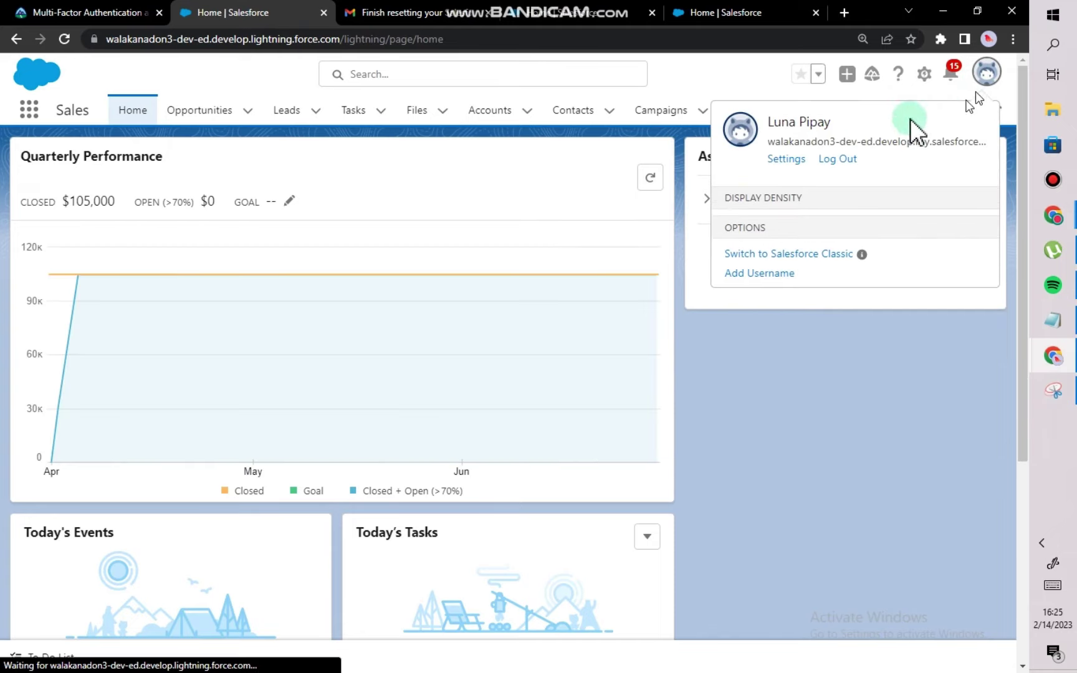
left_click(987, 73)
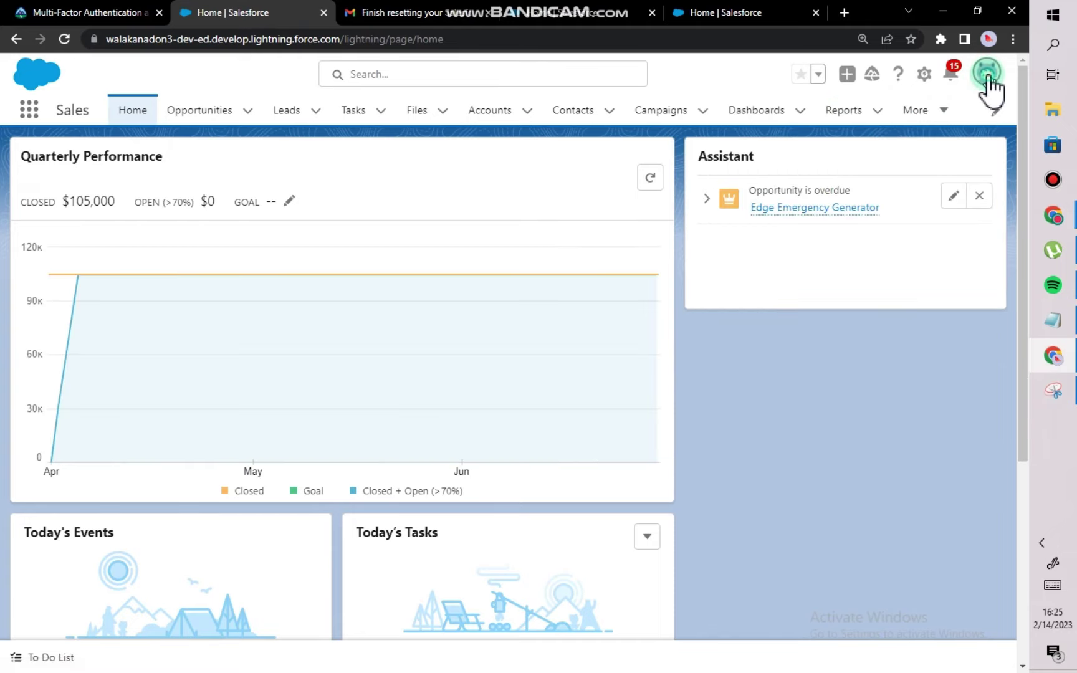
left_click(987, 75)
left_click(987, 73)
left_click(116, 12)
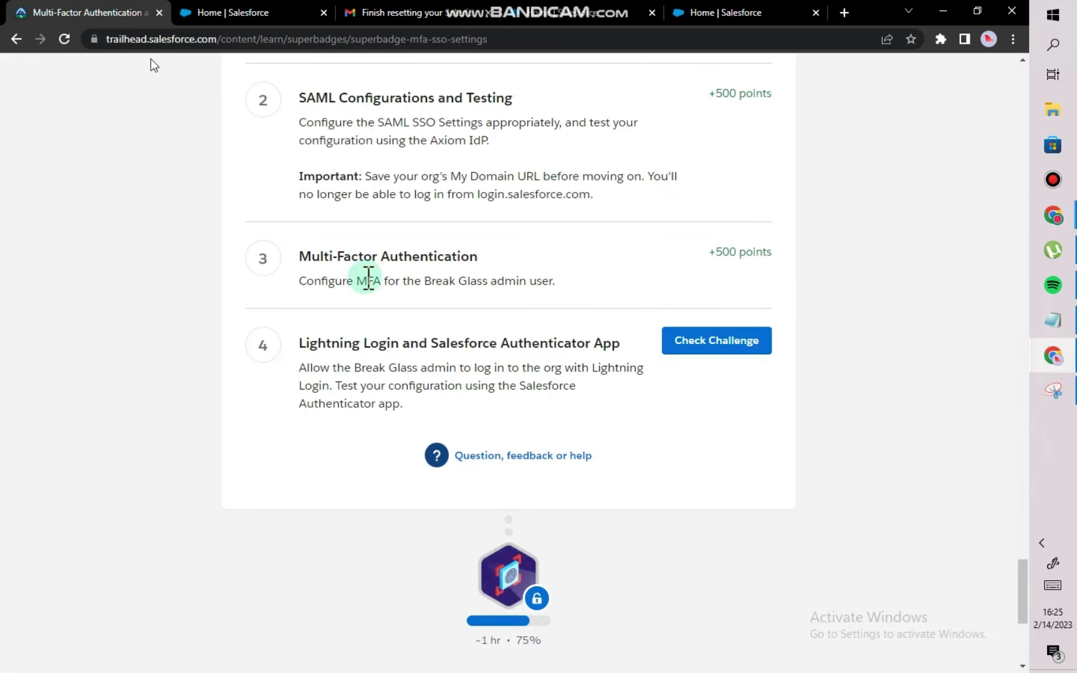
left_click(716, 346)
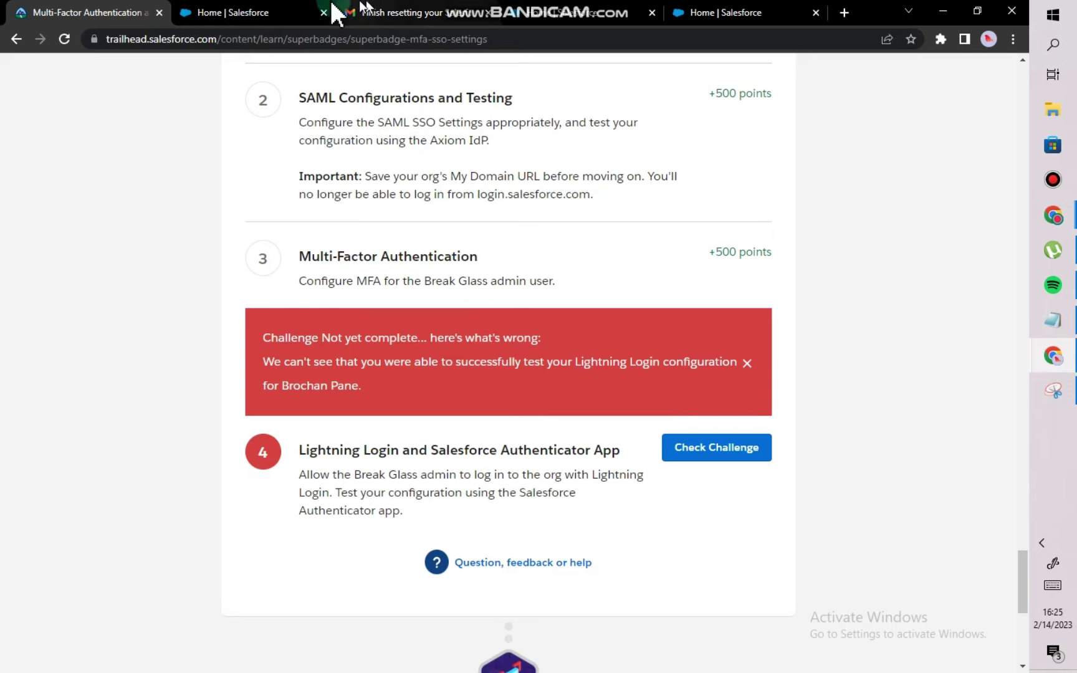
Log out from the Salesforce home page and log back in with Chrome's saved credential.
left_click(269, 12)
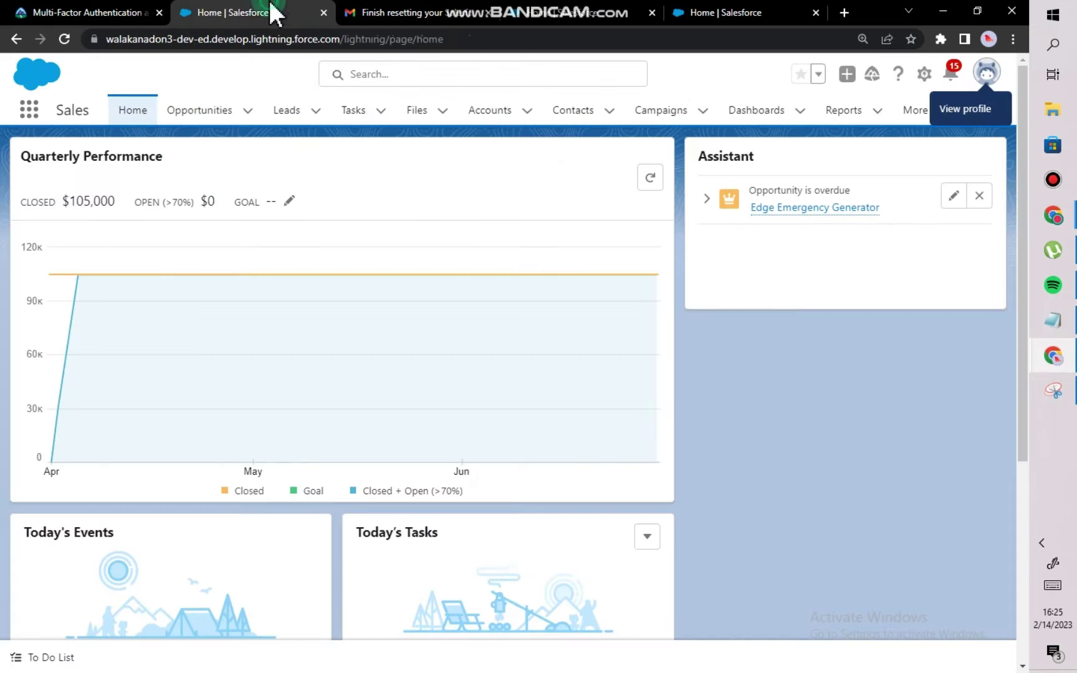
left_click(990, 81)
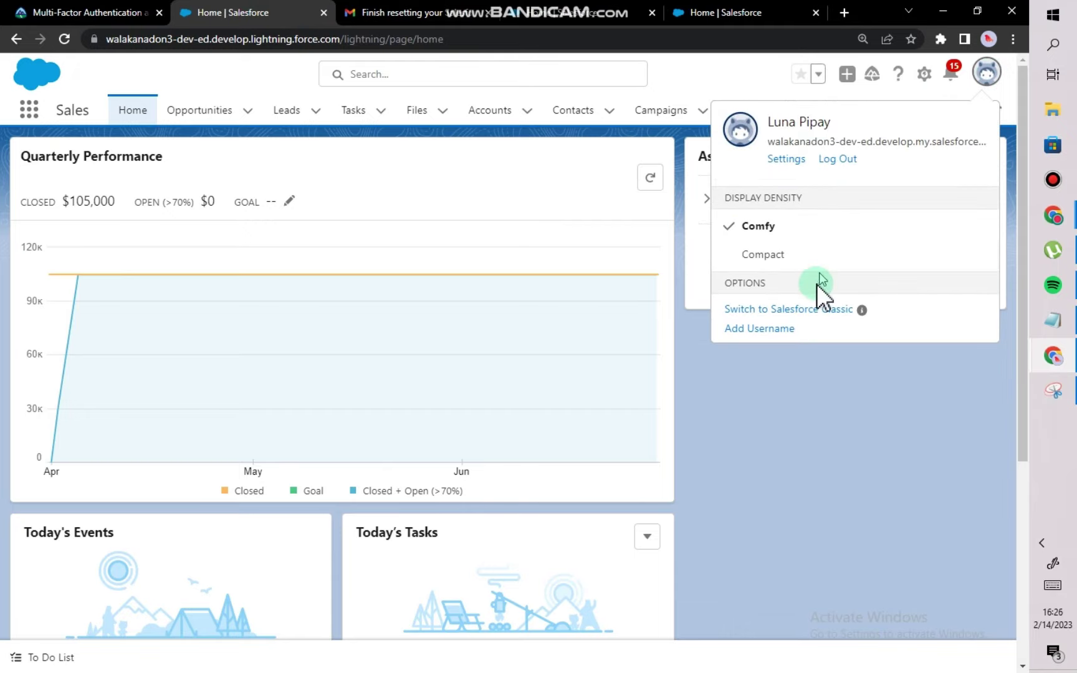
left_click(837, 160)
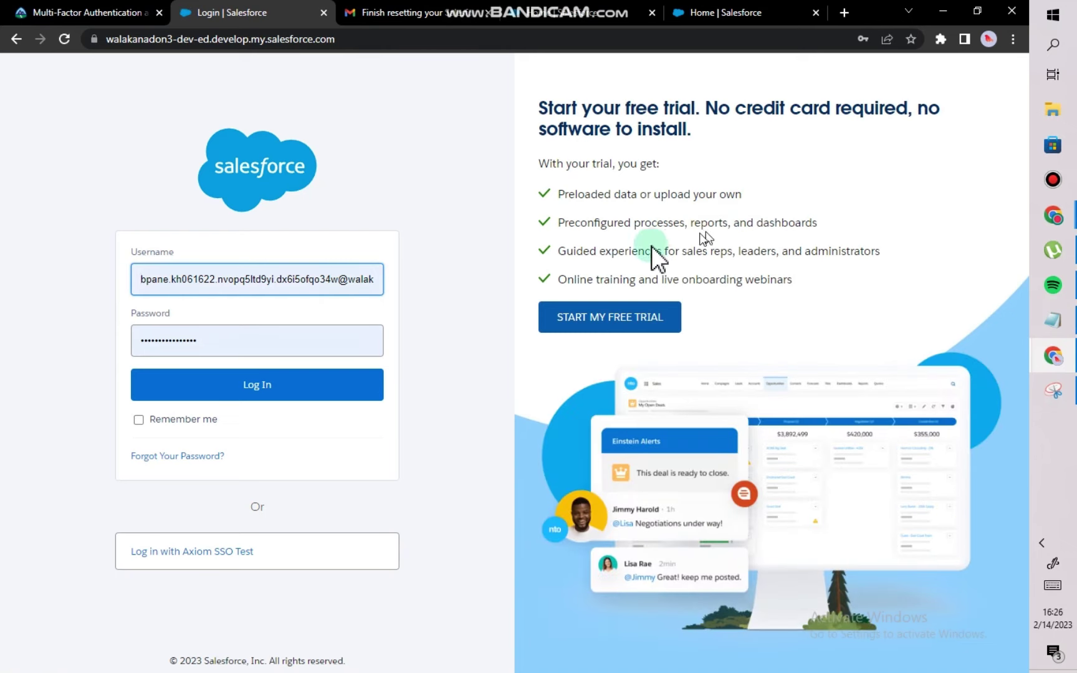
left_click(297, 290)
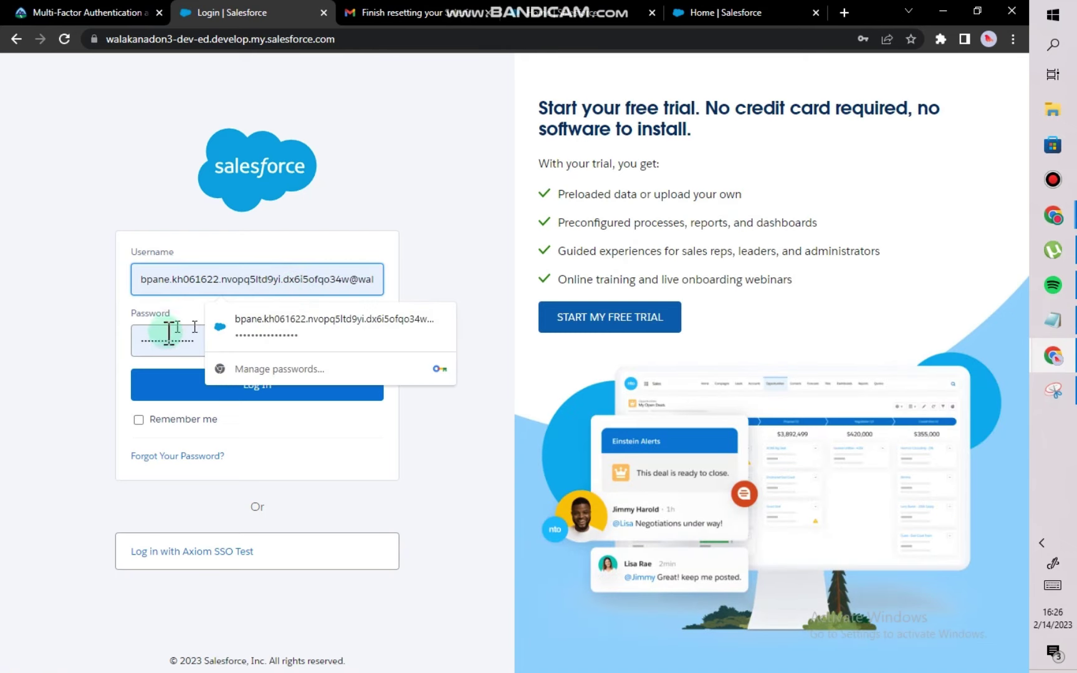
left_click(233, 337)
left_click(175, 349)
left_click(182, 386)
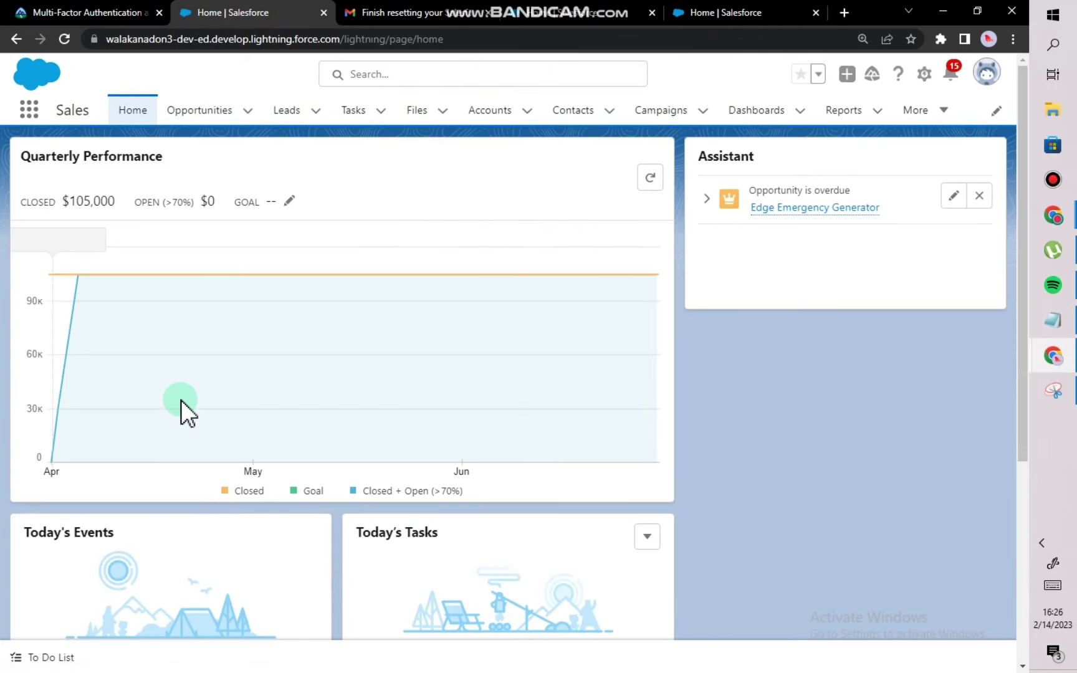
Open Setup Home in a new tab from the gear menu and log out there.
left_click(986, 73)
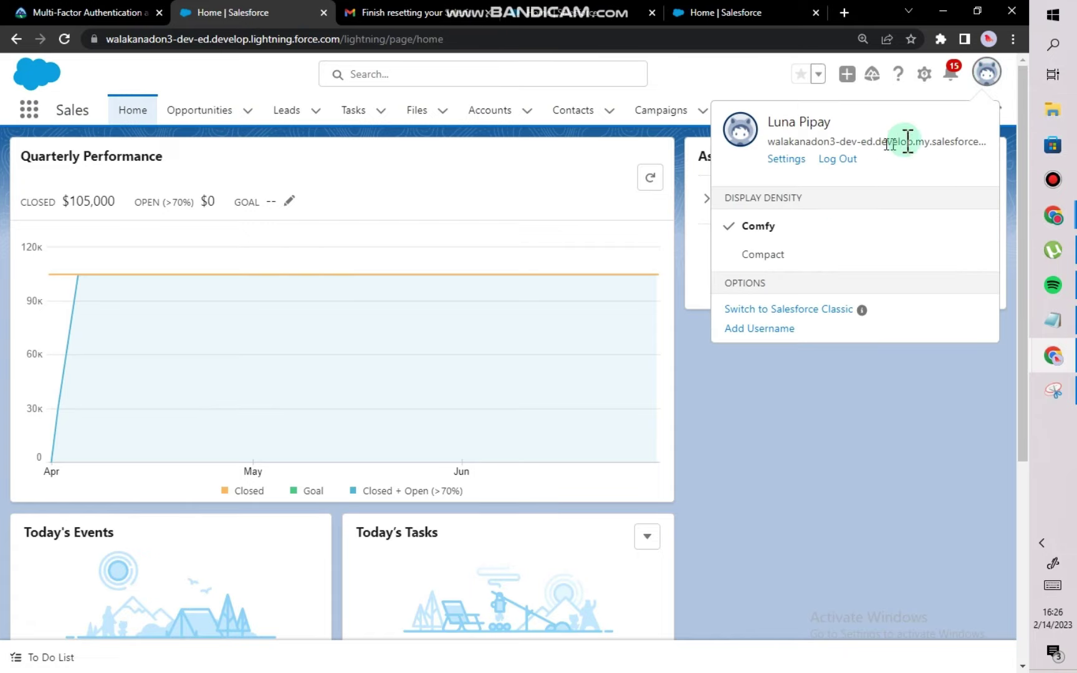
left_click(881, 450)
left_click(924, 74)
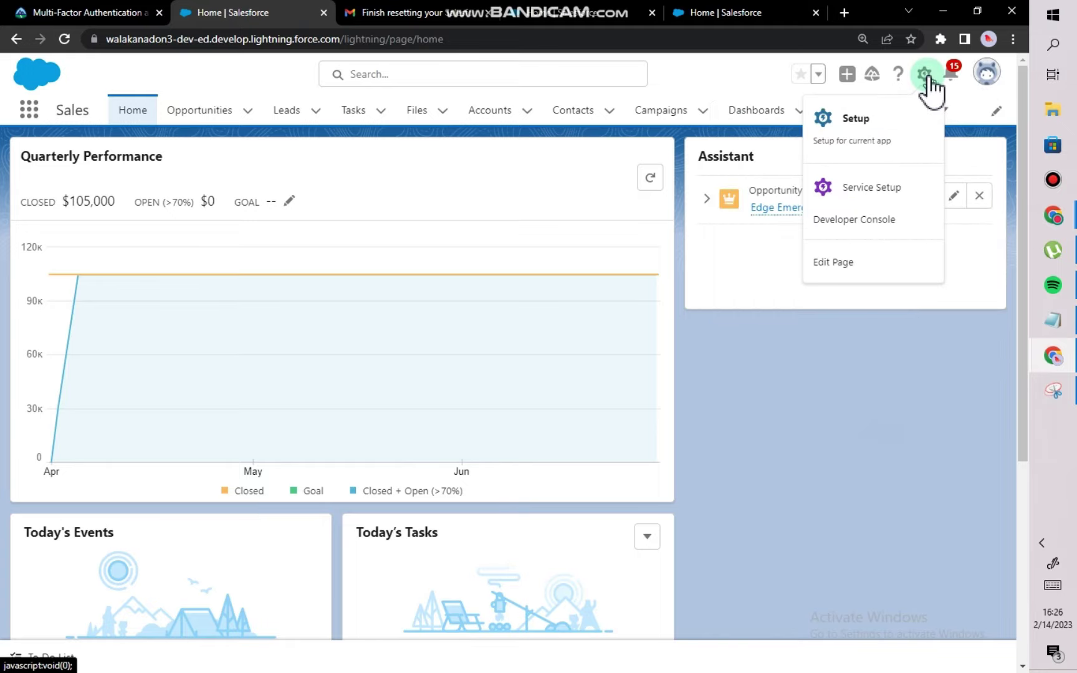
left_click(882, 124)
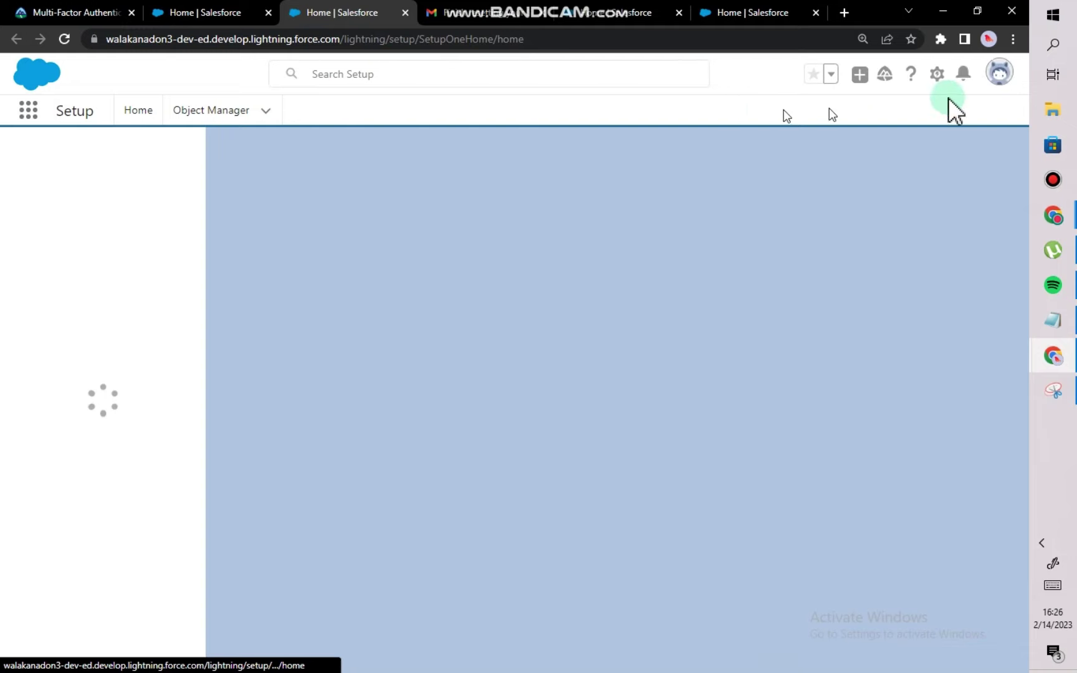
left_click(997, 84)
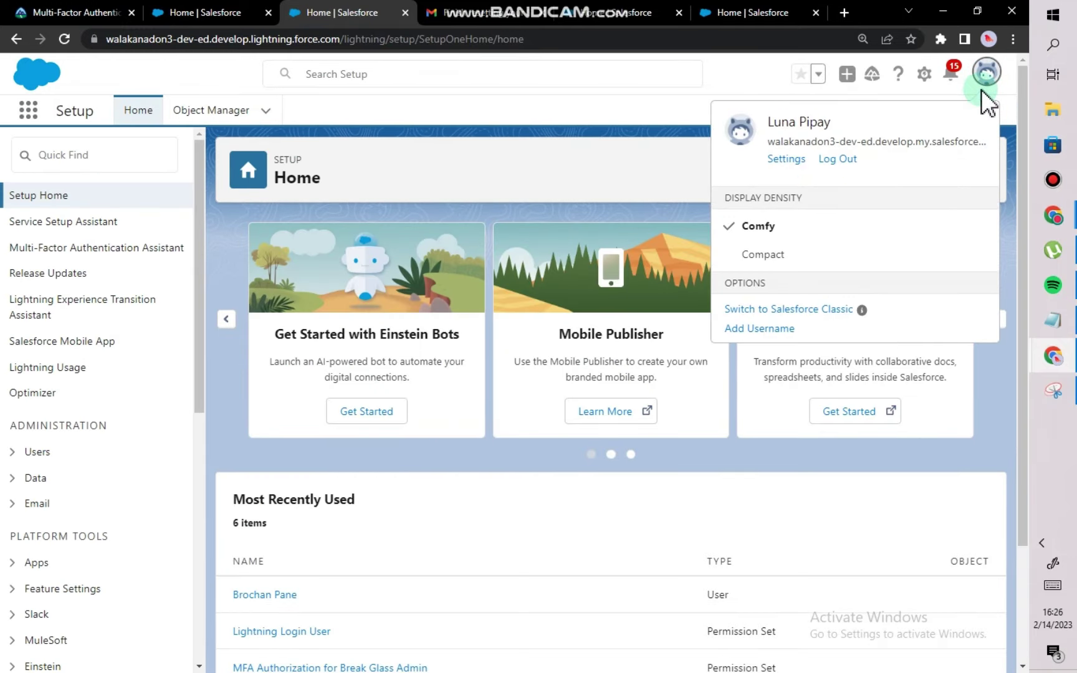
left_click(982, 91)
left_click(984, 92)
left_click(837, 159)
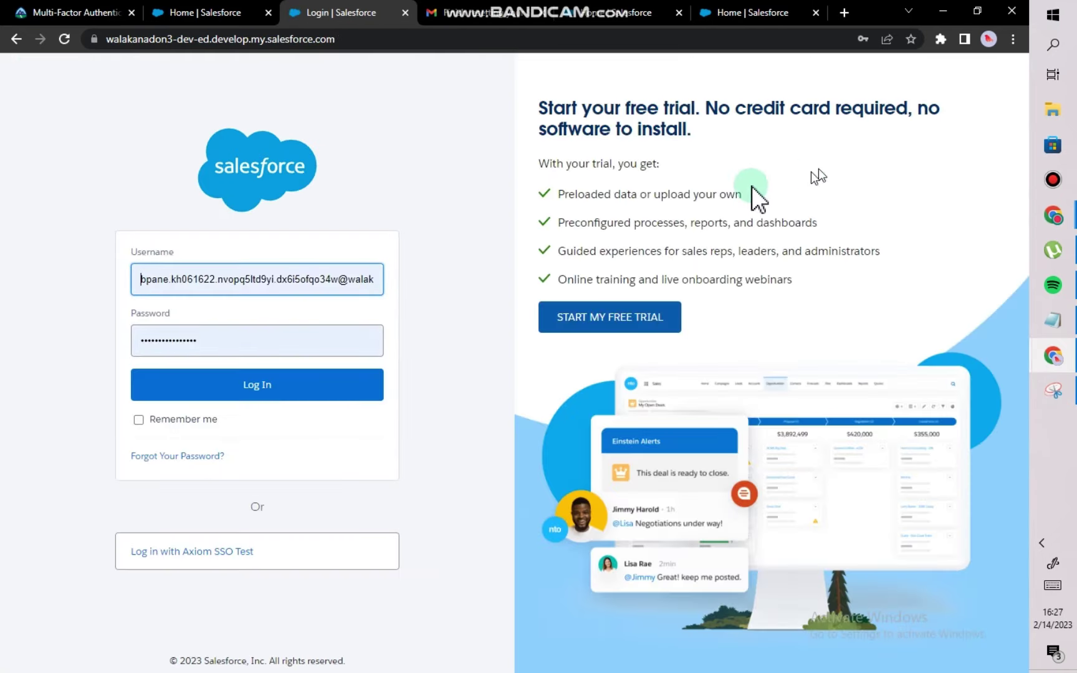
Copy the username from the password-reset email in Gmail.
left_click(194, 284)
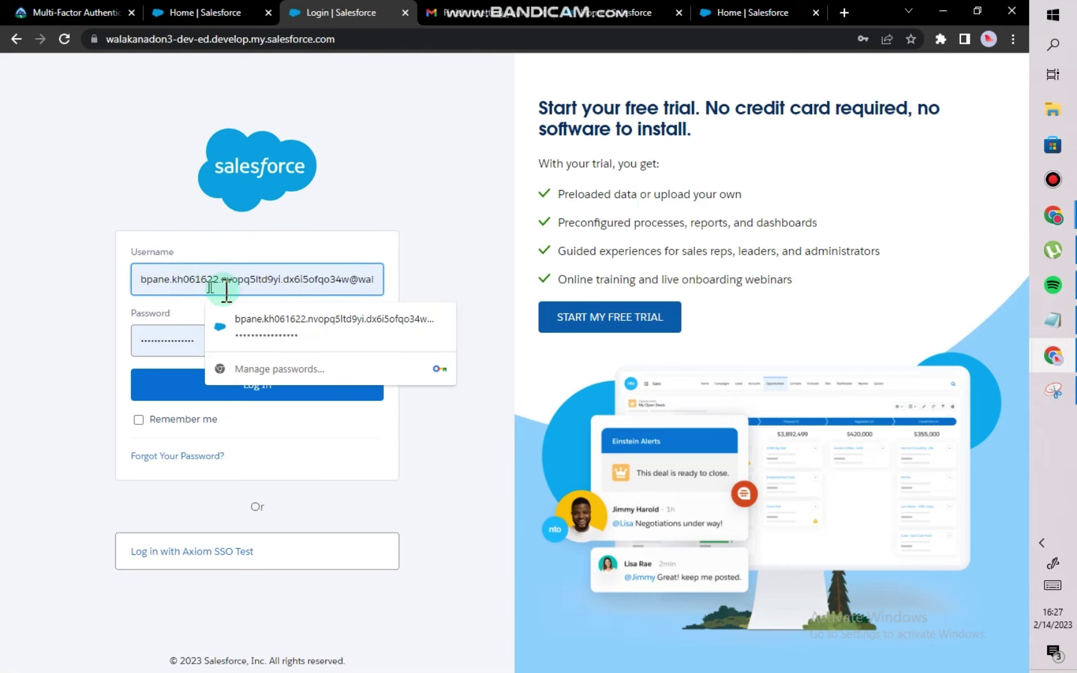
left_click(521, 14)
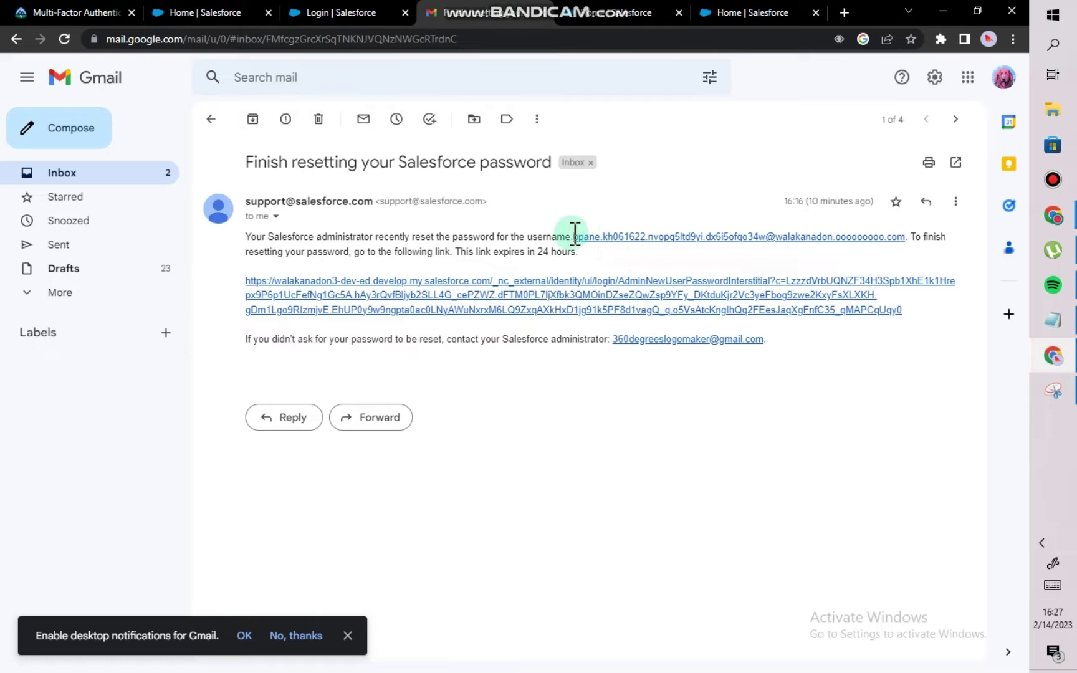
left_click_drag(574, 236, 908, 234)
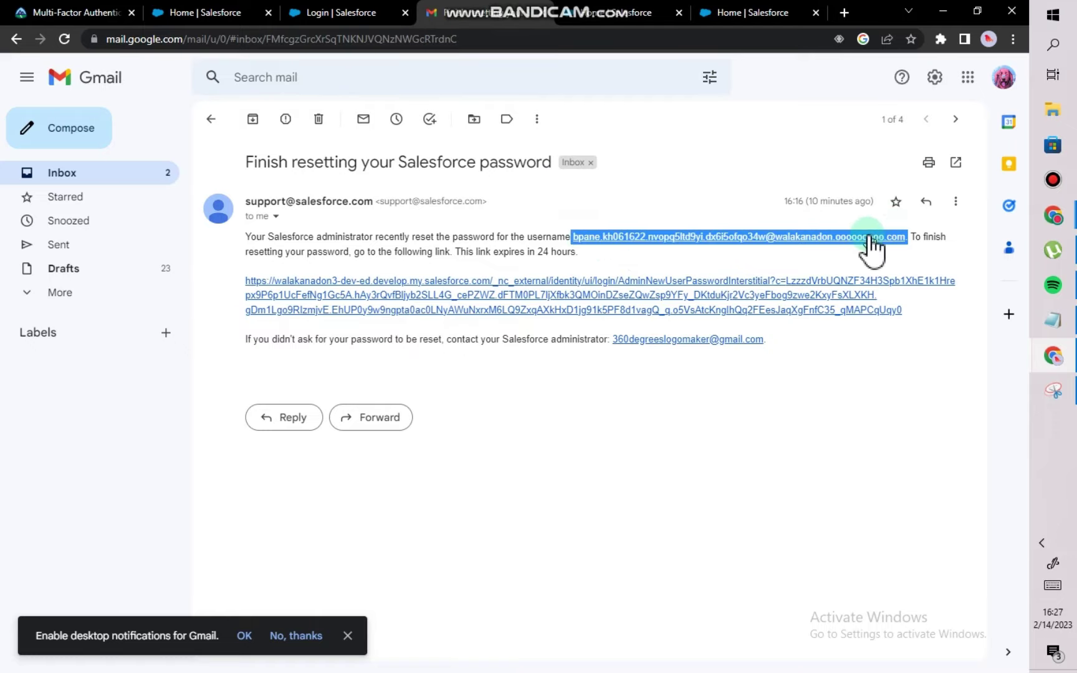
right_click(867, 235)
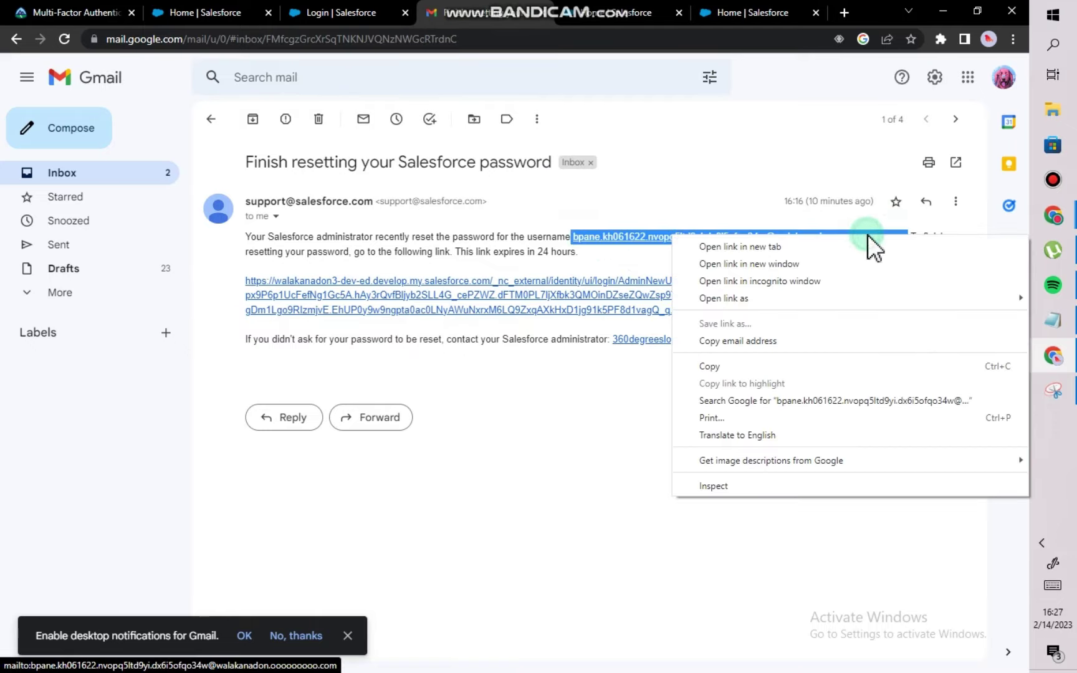
left_click(707, 373)
left_click(342, 13)
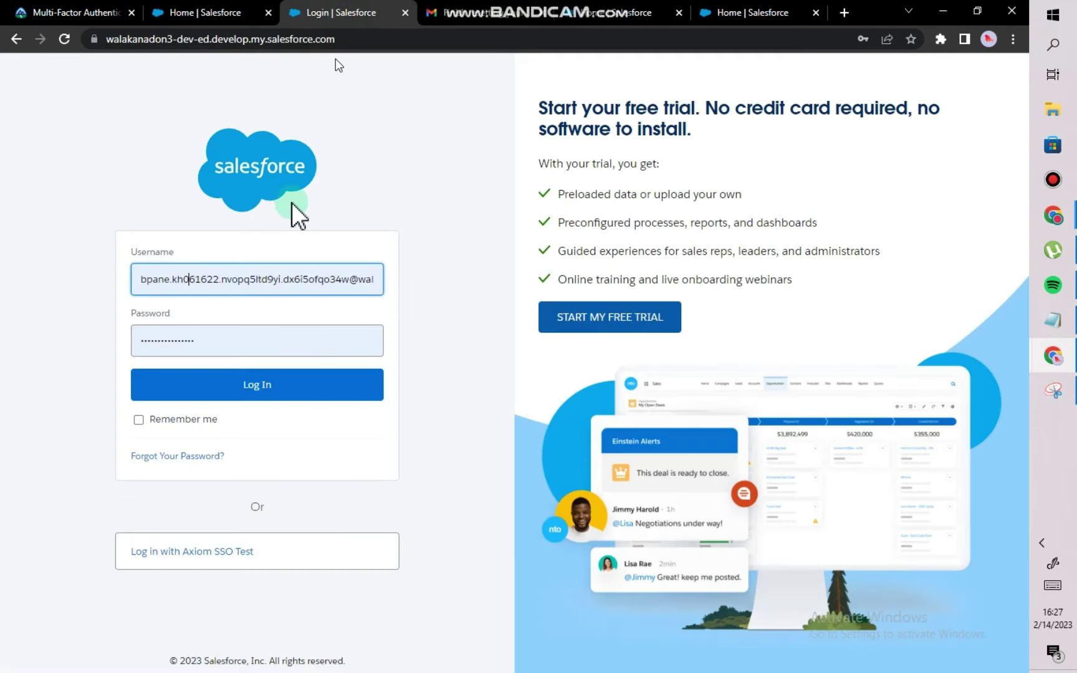
Replace the Username field with the copied username, removing the trailing dot and stray leading character.
left_click(252, 280)
key("ctrl+a")
key("ctrl+v")
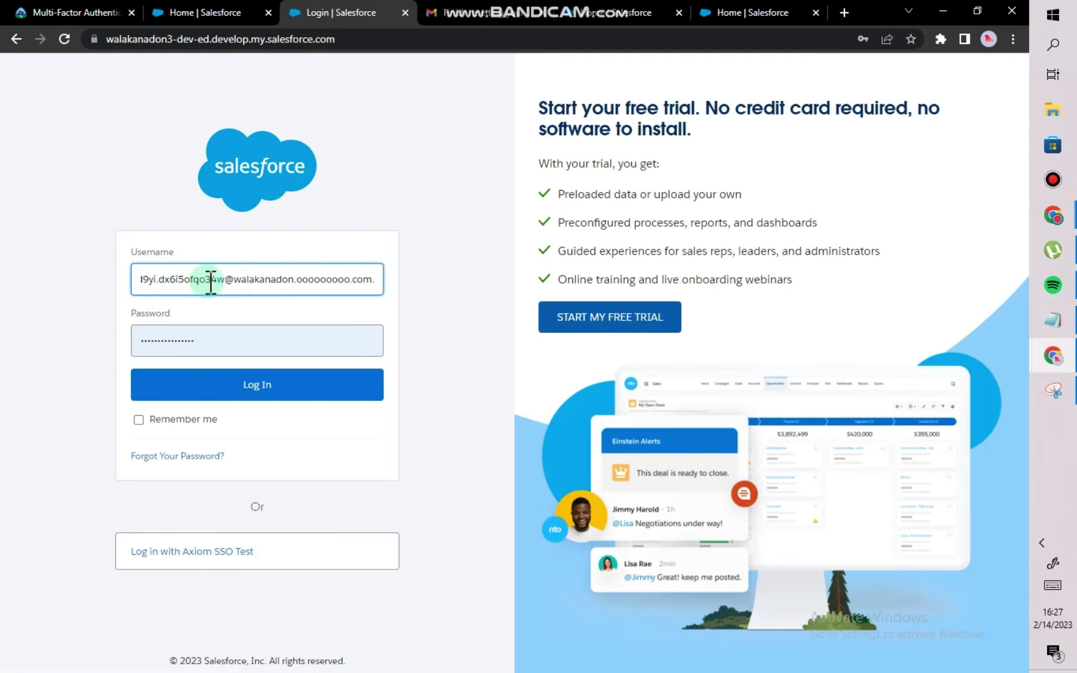
key("BackSpace")
key("Left")
key("Left")
key("Left")
key("Left")
key("Left")
key("Left")
key("Left")
key("Left")
key("Left")
key("Left")
key("Left")
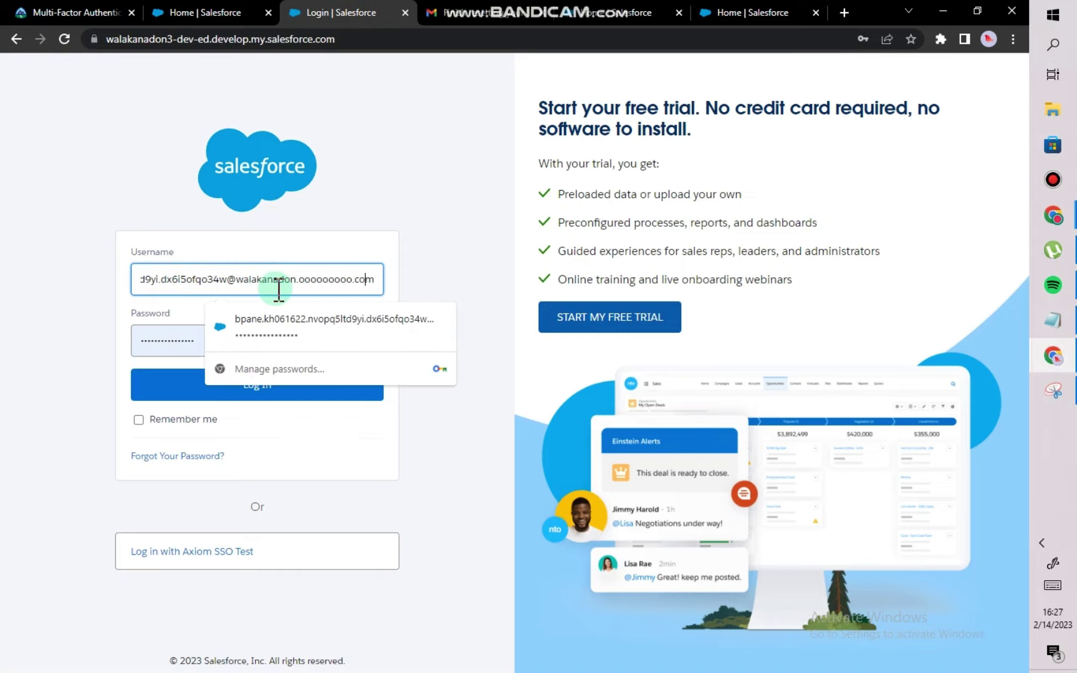
key("Left")
key("Left")
key("Left")
key("Left")
key("Left")
key("Left")
key("Left")
key("Left")
key("Left")
key("Left")
key("Left")
key("Left")
key("Left")
key("Left")
key("Left")
key("Left")
key("Left")
key("Left")
key("Left")
key("Left")
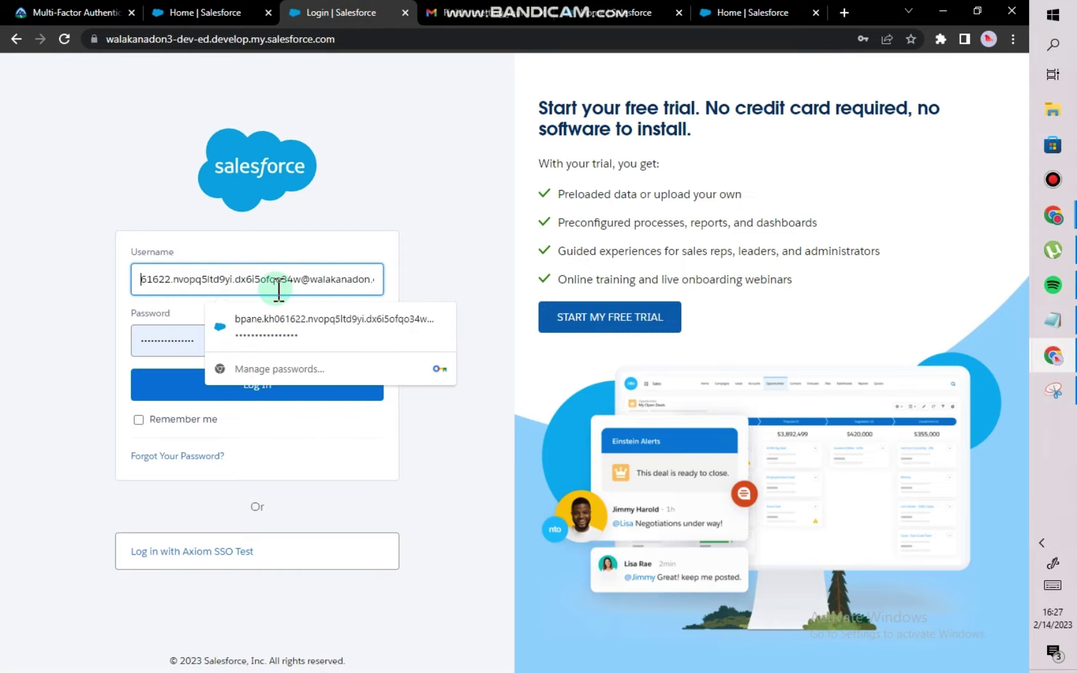
key("Delete")
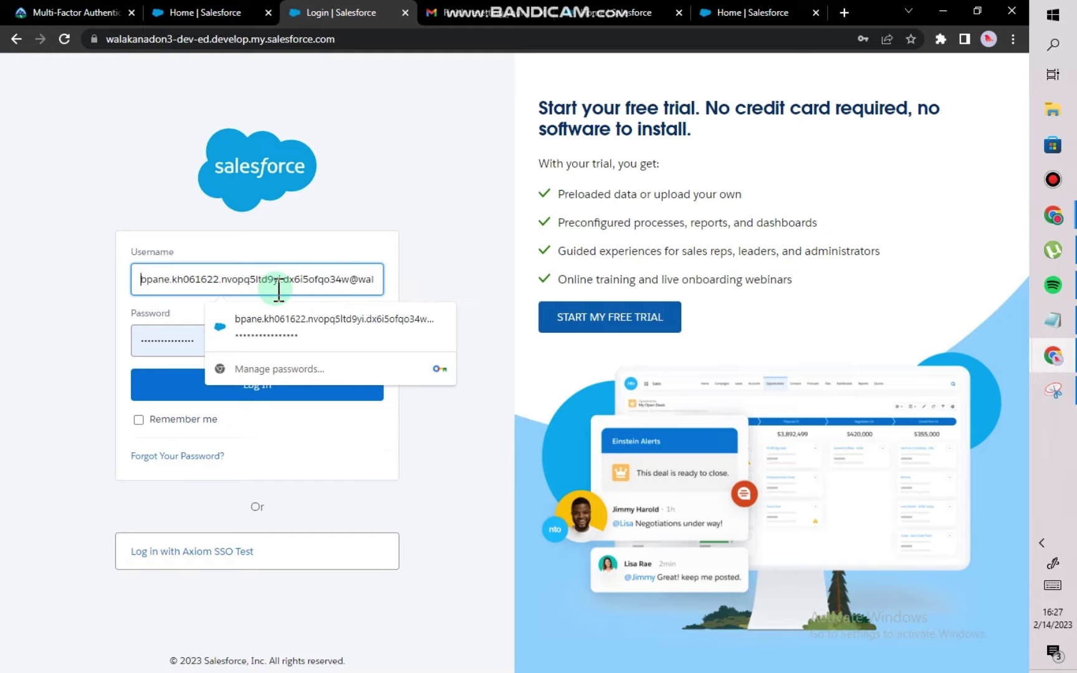
Enter the password, submit the login, and put the cursor at the end of the Notepad notes.
left_click(176, 344)
double_click(177, 343)
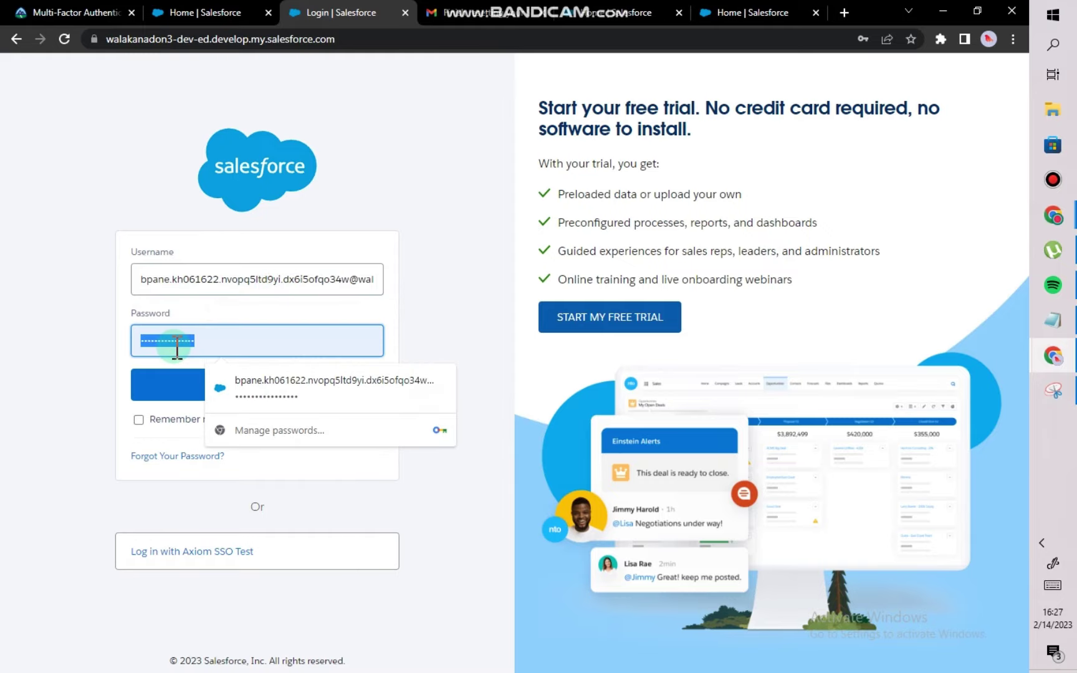
type("a")
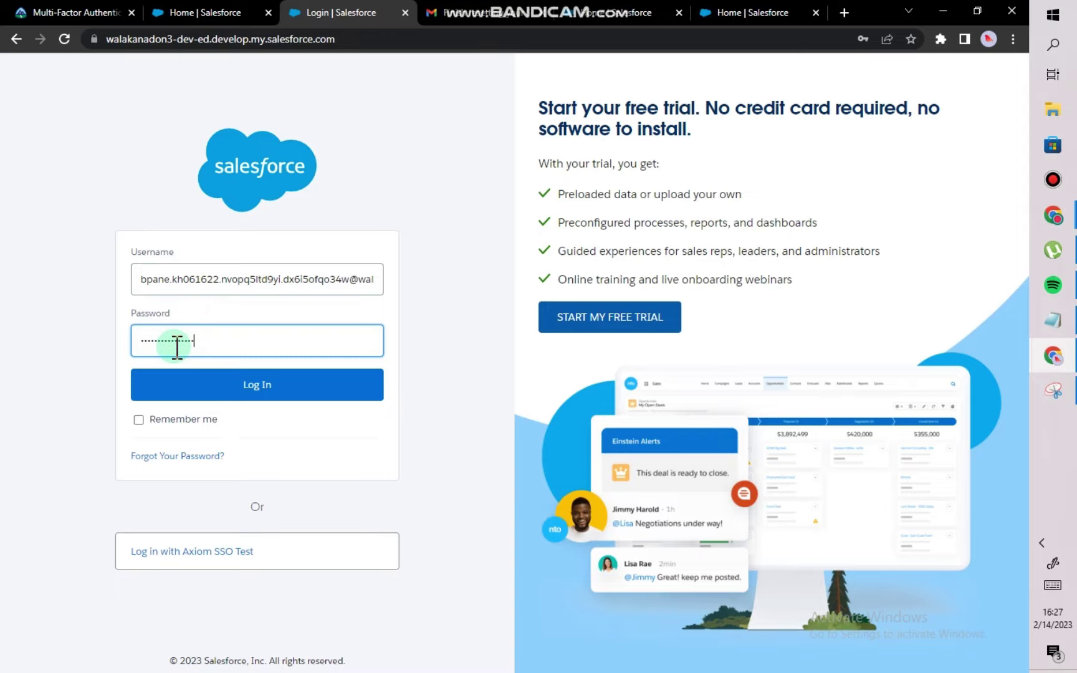
left_click(197, 392)
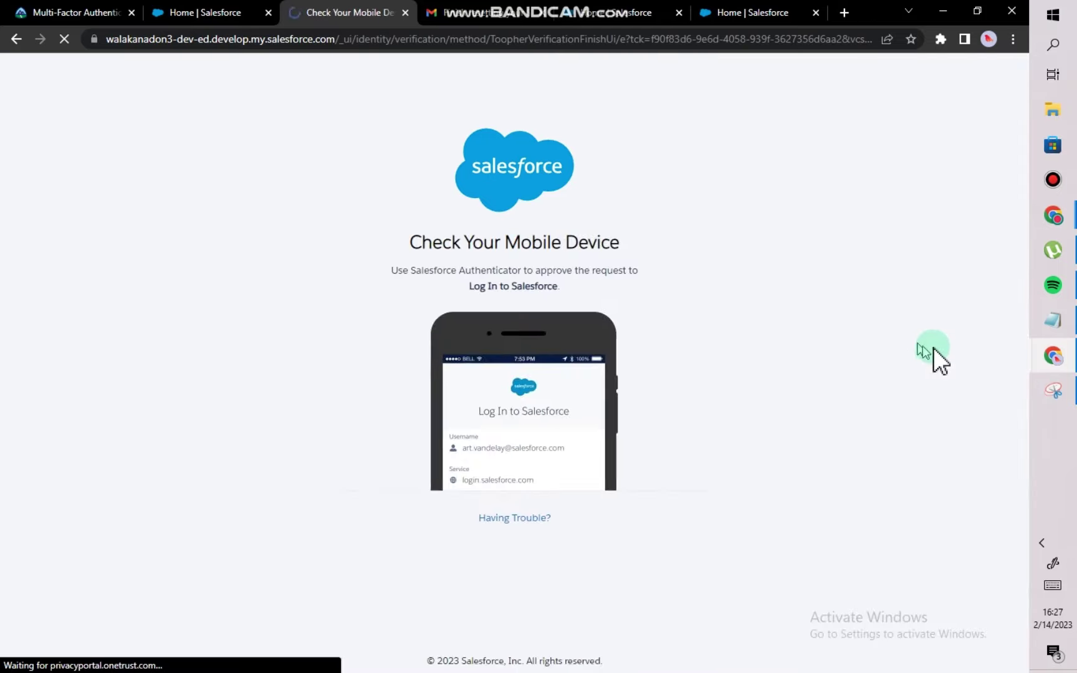
left_click(1053, 323)
left_click(540, 517)
Type 'try incognito or different browser' as a new note line, select it, and switch back to the browser.
key("Return")
key("Return")
type("t")
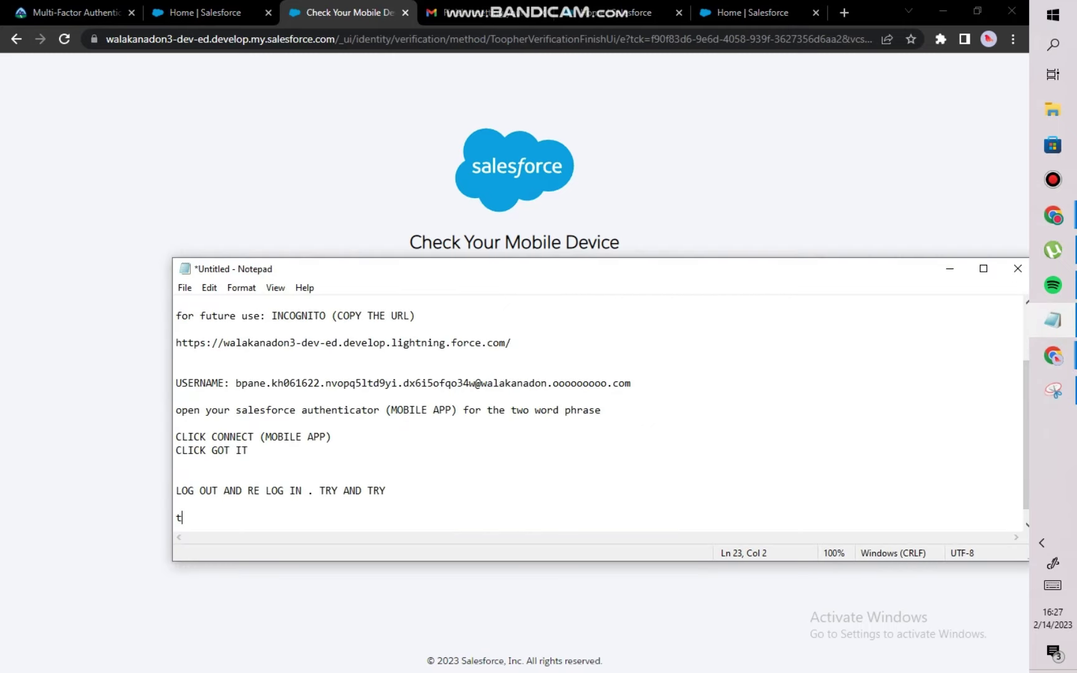
type("ry incognito or diff")
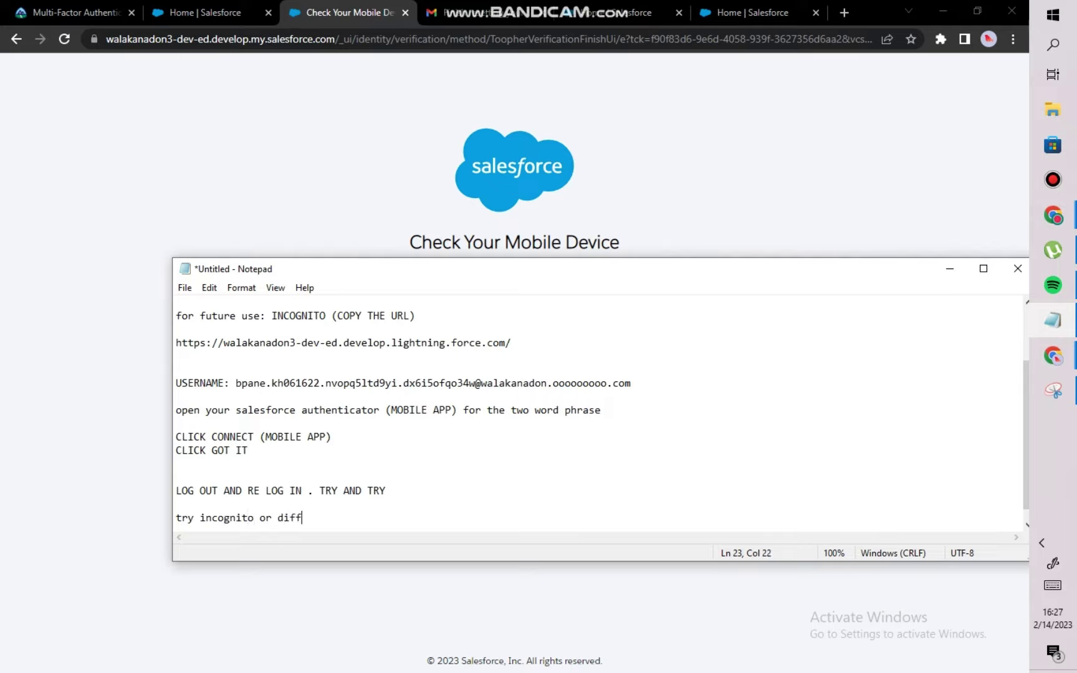
type("erent brwo")
key("BackSpace")
key("BackSpace")
type("owa")
type("ser")
key("Return")
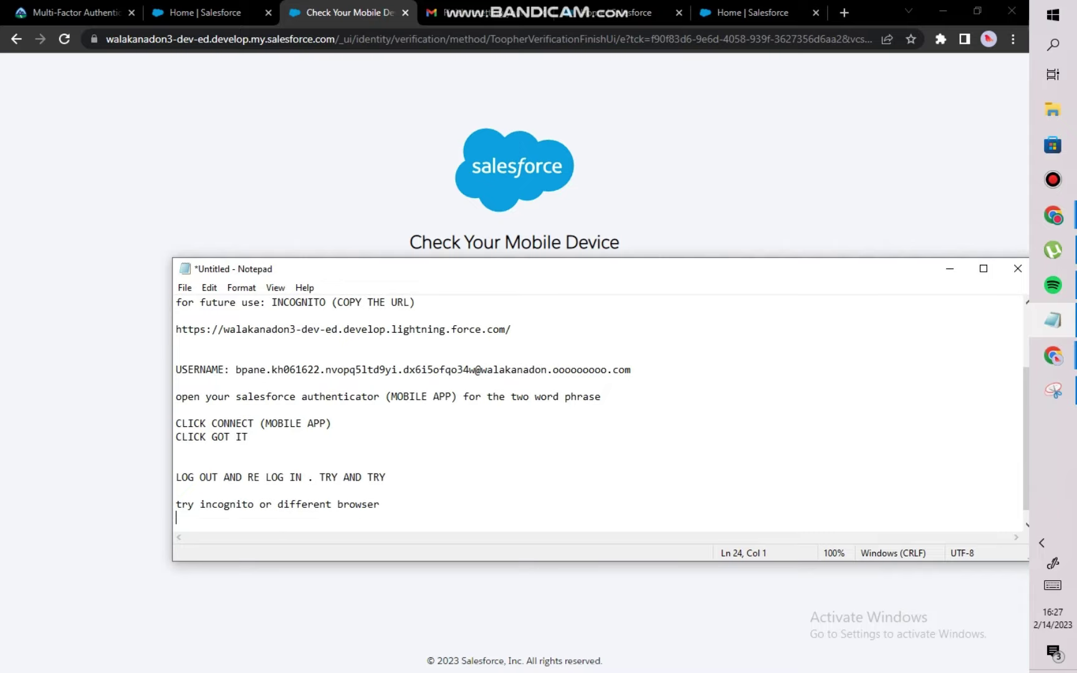
left_click_drag(176, 504, 435, 514)
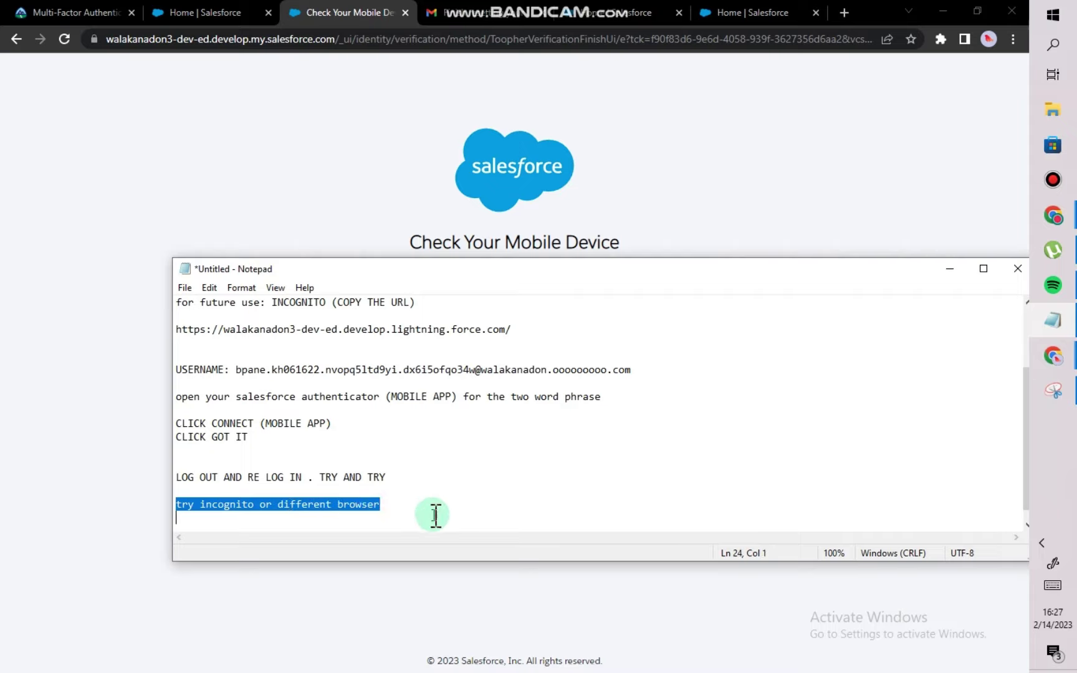
left_click(103, 403)
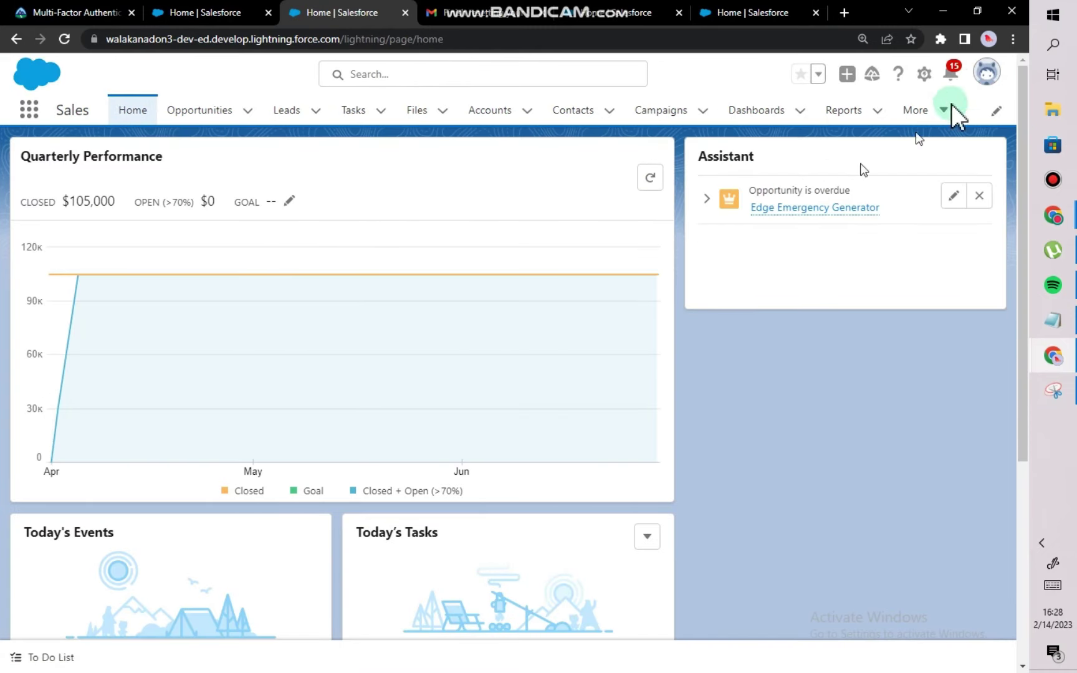
Recheck the Lightning Login challenge on Trailhead, which still fails.
left_click(985, 78)
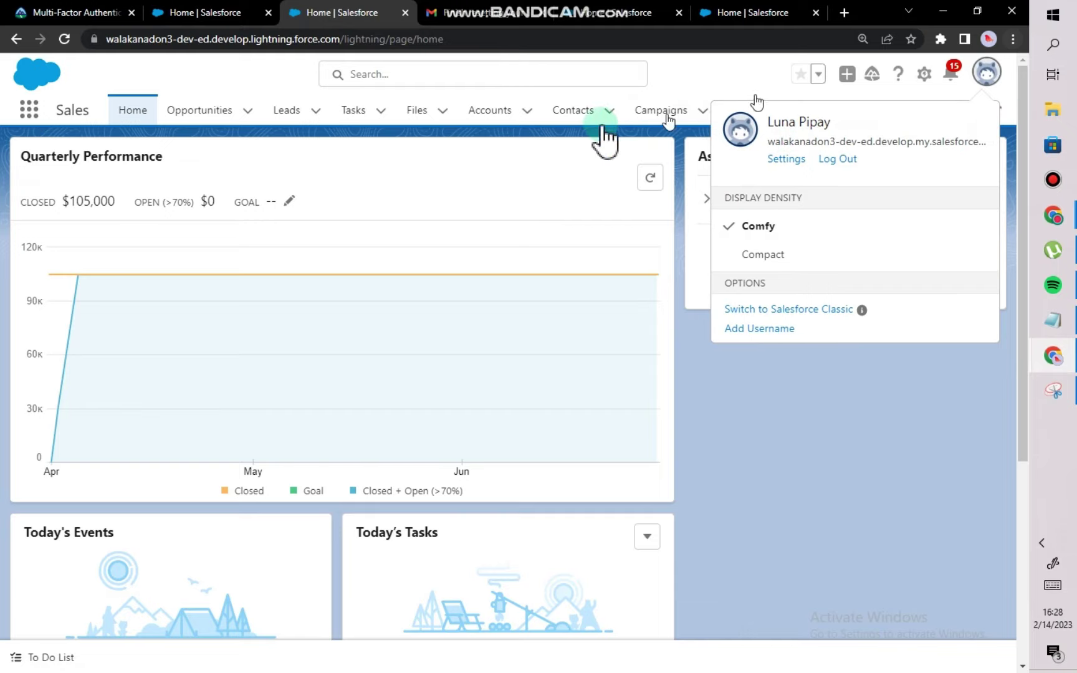
left_click(225, 11)
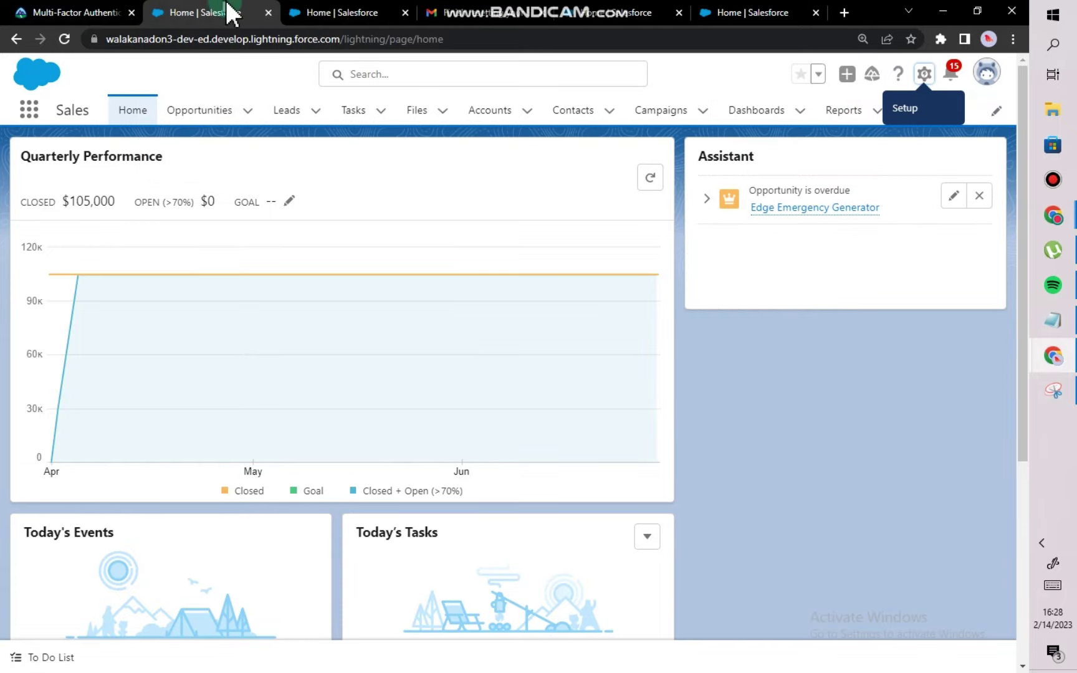
left_click(43, 13)
left_click(717, 449)
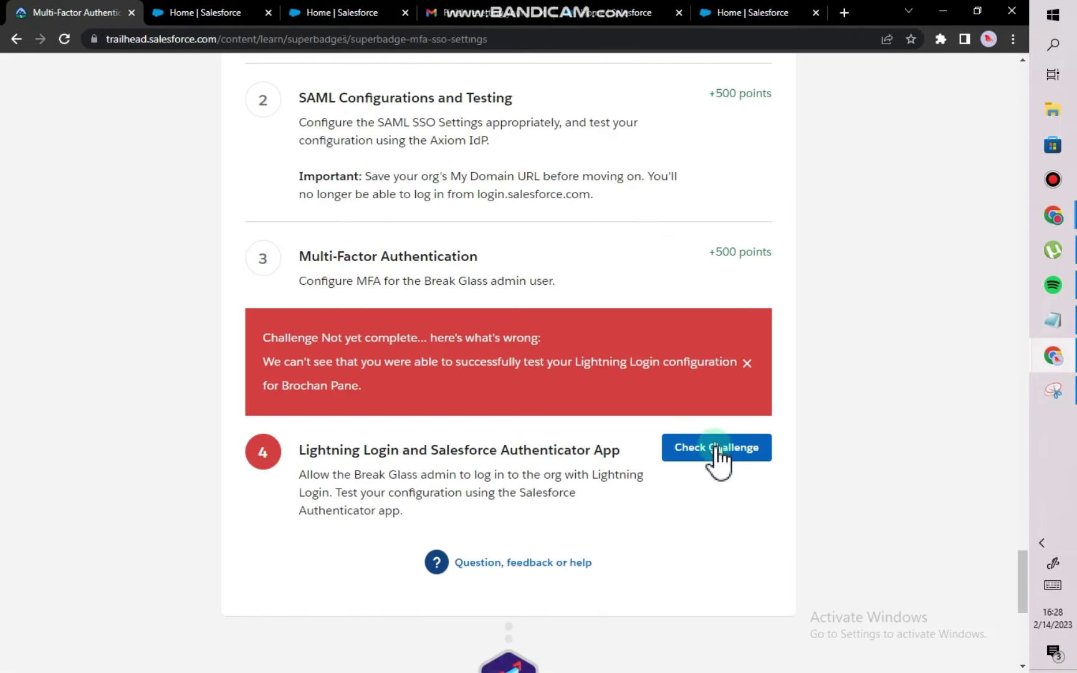
left_click(344, 11)
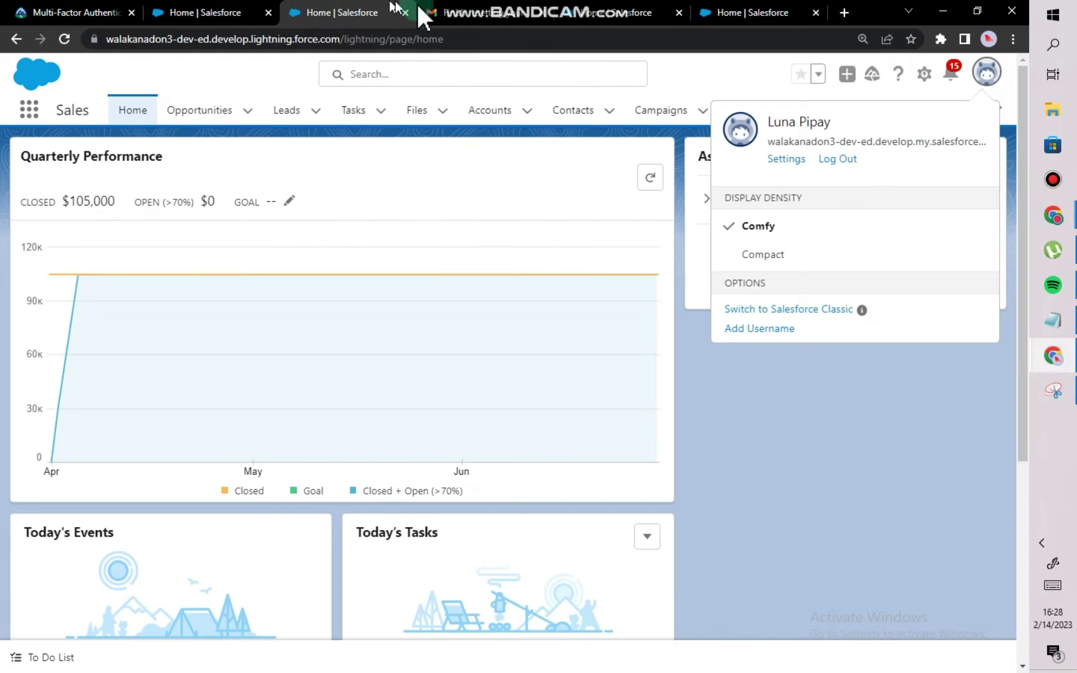
left_click(620, 13)
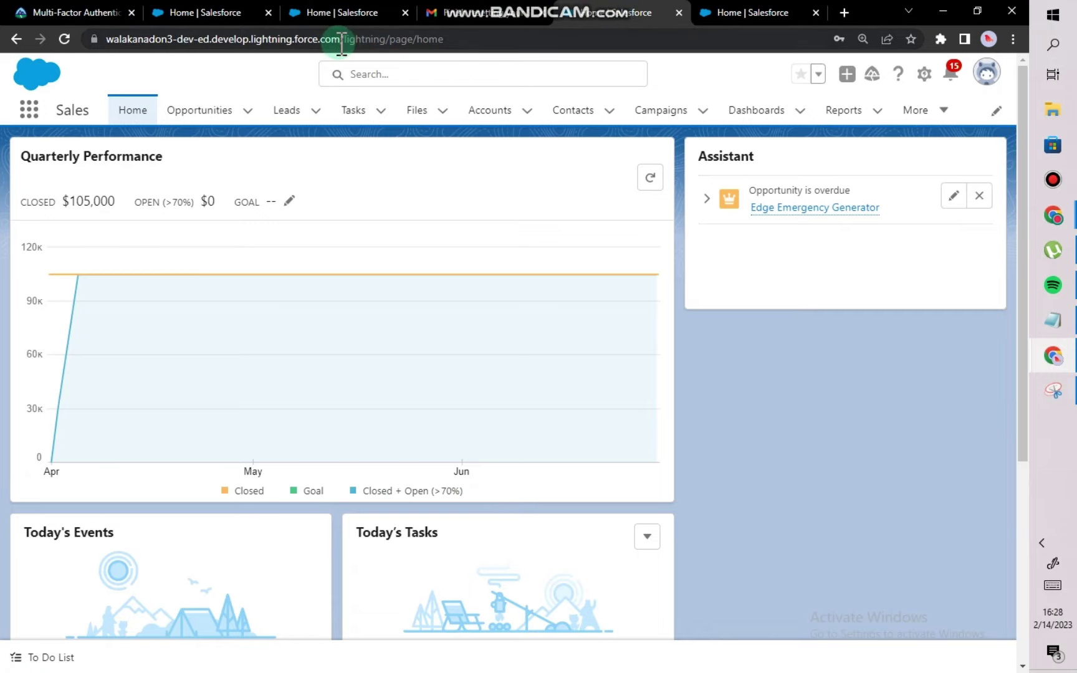
Copy the org's lightning.force.com base URL and open a new incognito window.
left_click_drag(342, 44, 94, 35)
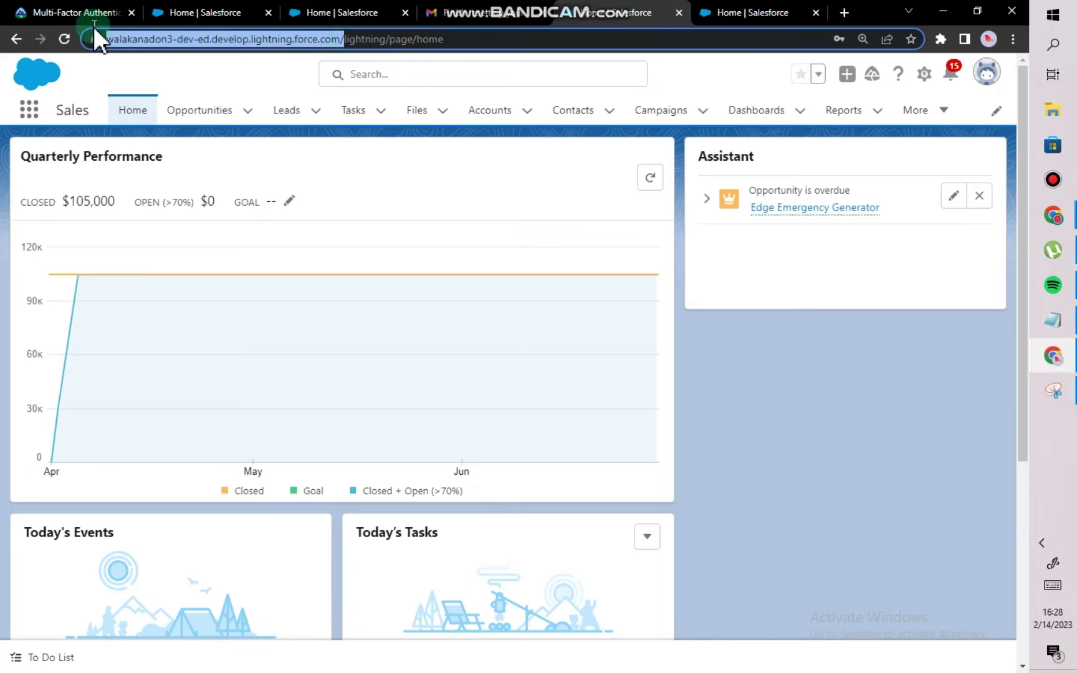
right_click(150, 35)
left_click(199, 118)
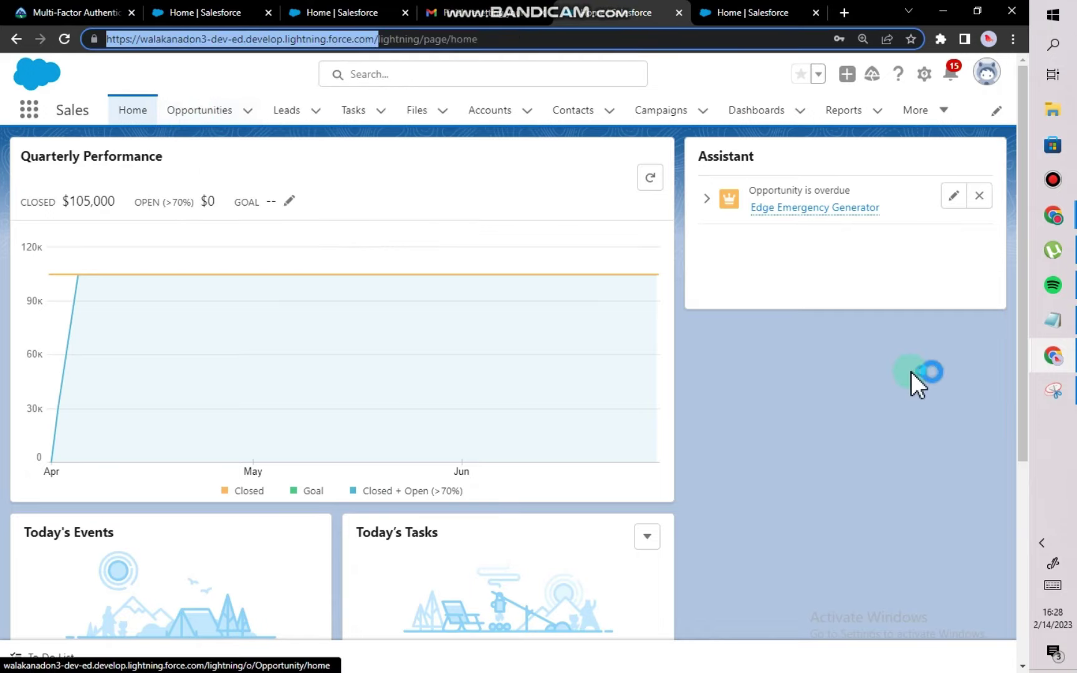
left_click(1013, 41)
Load the copied org URL in a new incognito window to reach the Lightning home page.
left_click(910, 94)
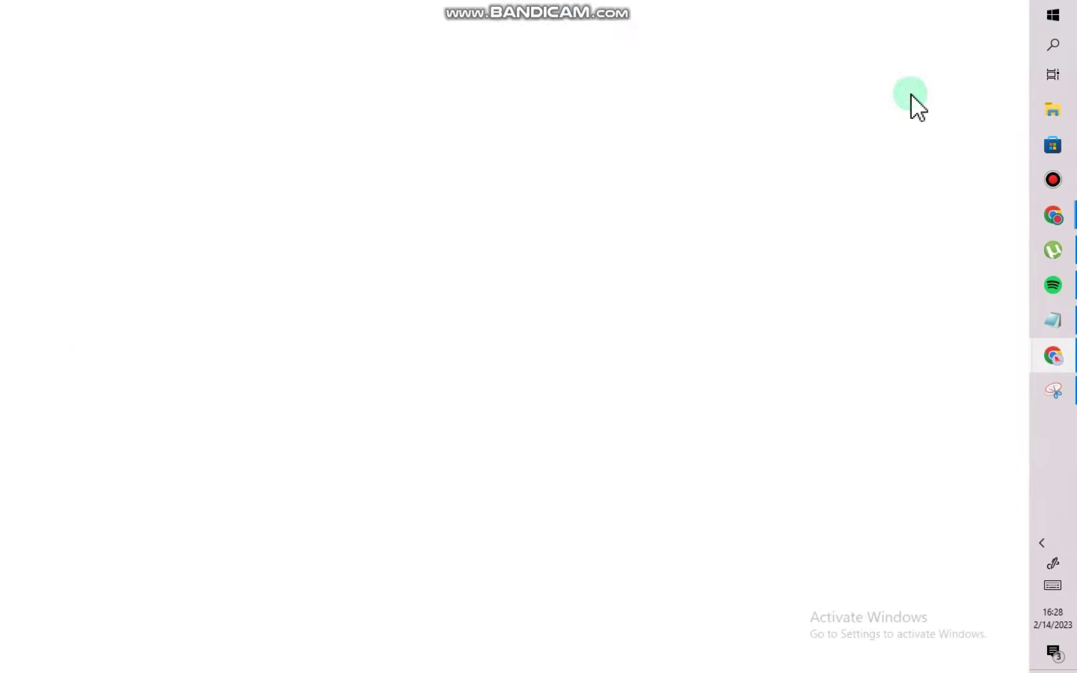
key("ctrl+v")
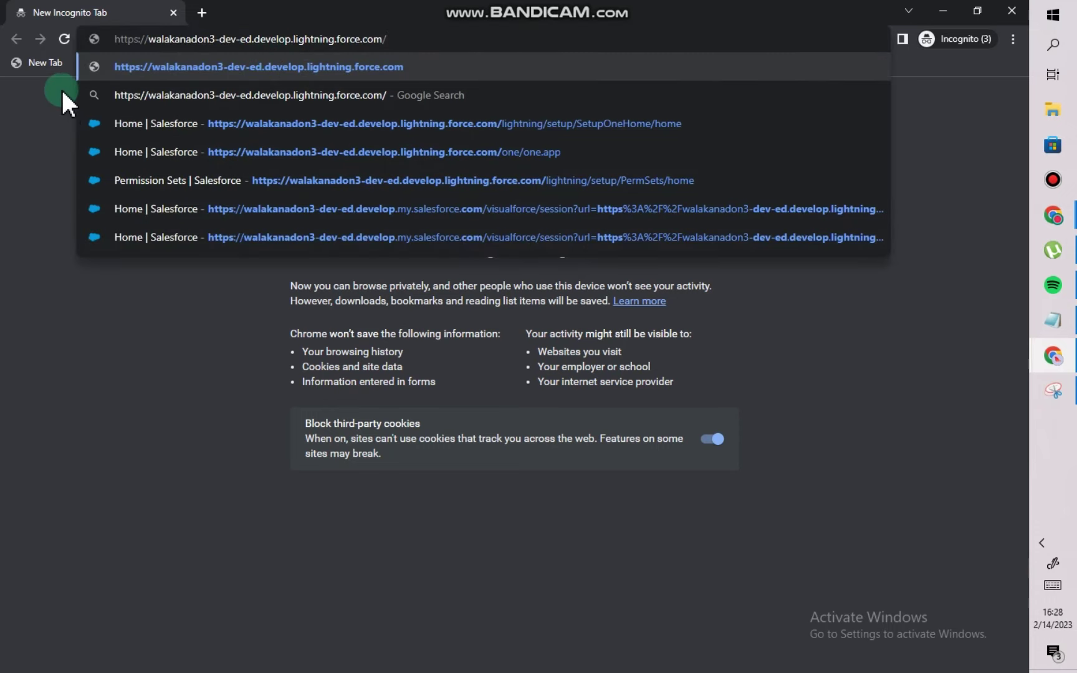
left_click(330, 68)
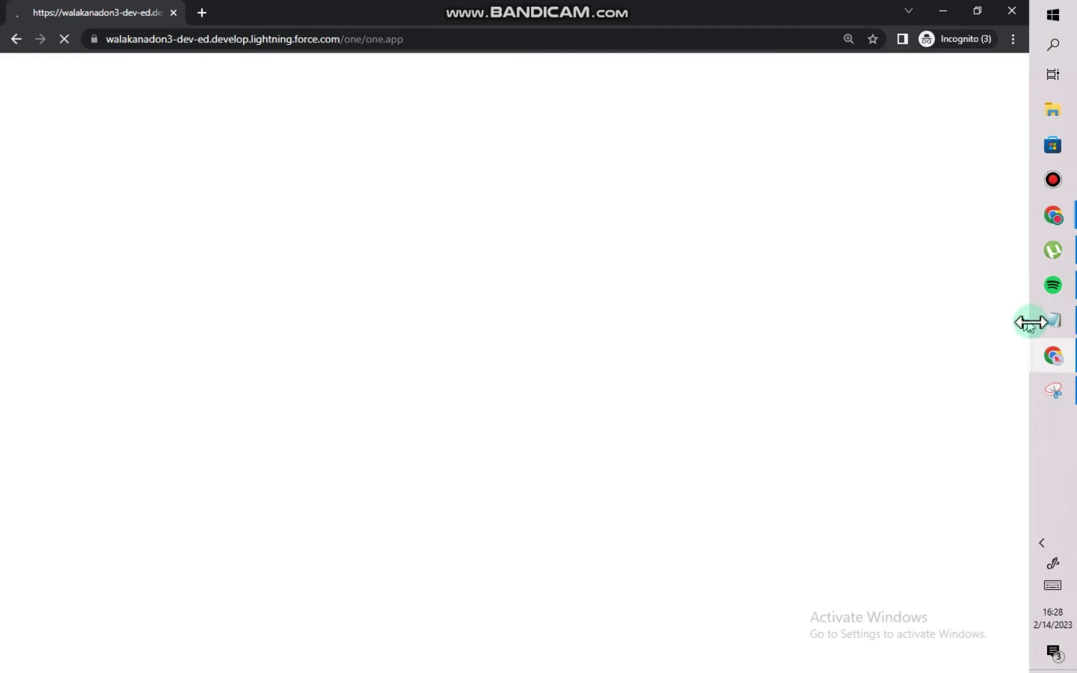
left_click(1051, 321)
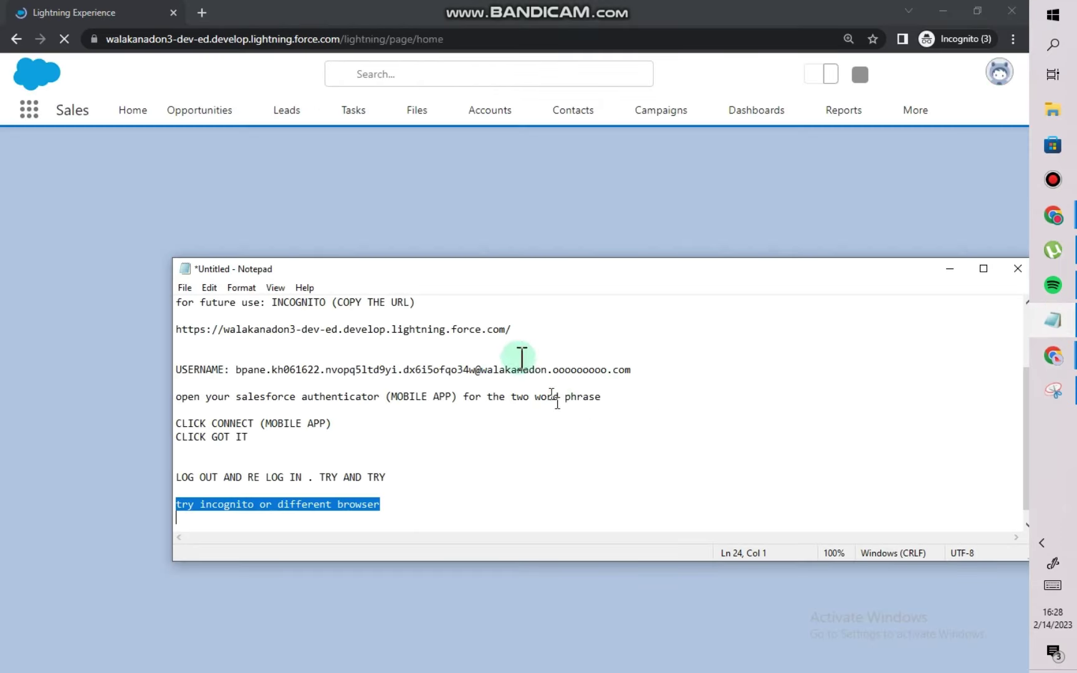
left_click(457, 228)
Log out of the org and sign back in with the saved Chrome username and password.
left_click(977, 75)
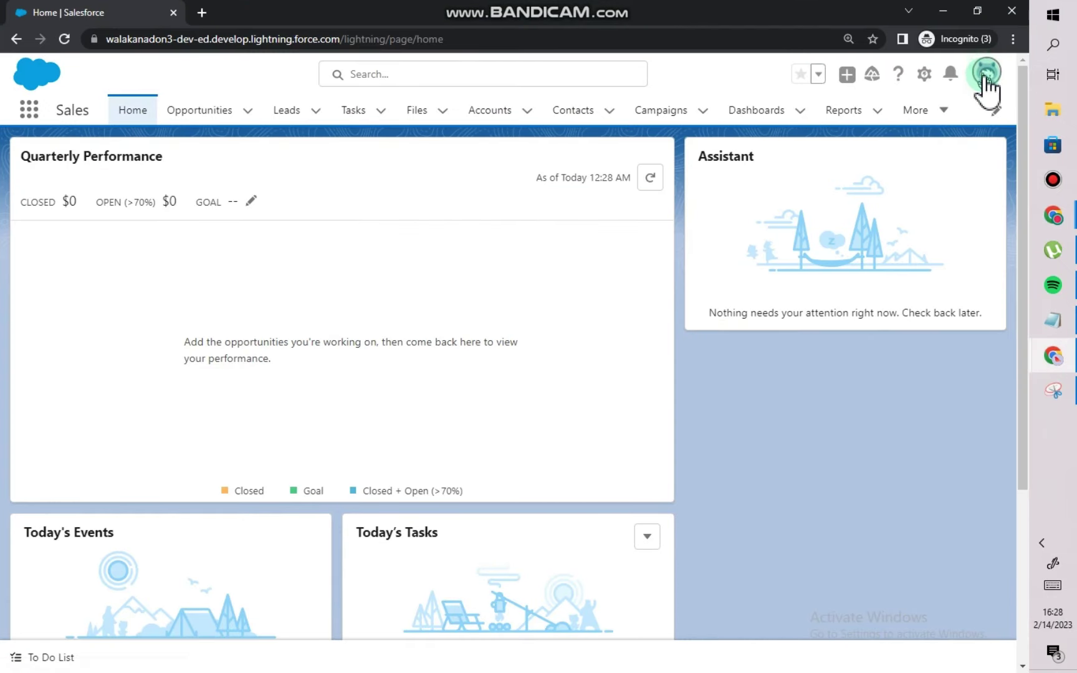
left_click(835, 159)
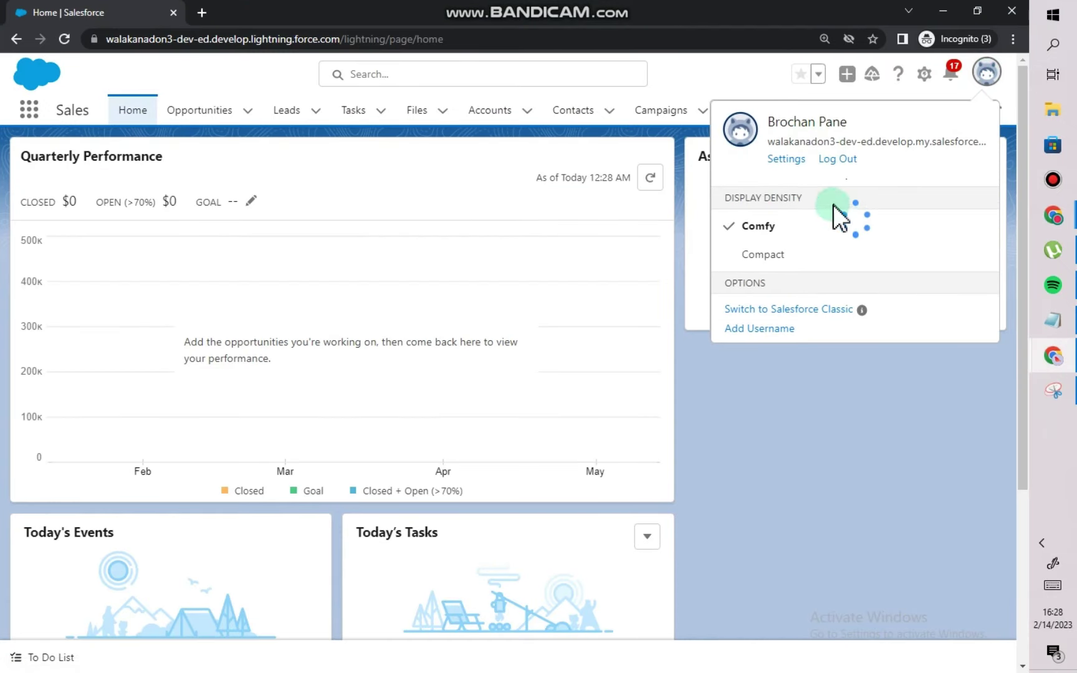
left_click(839, 160)
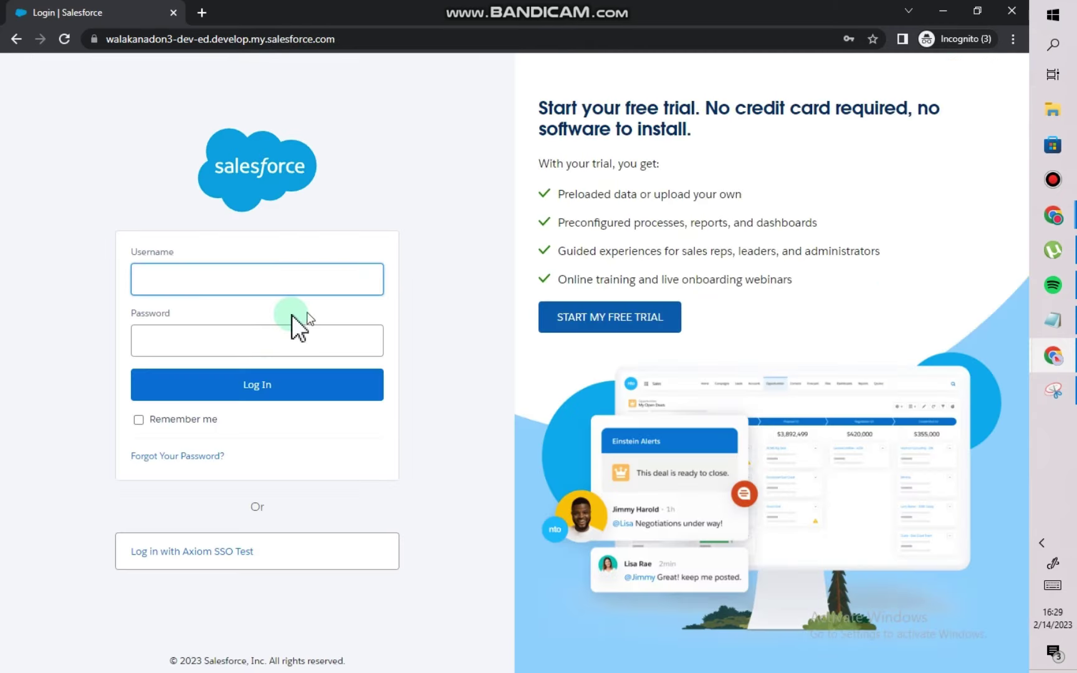
left_click(255, 282)
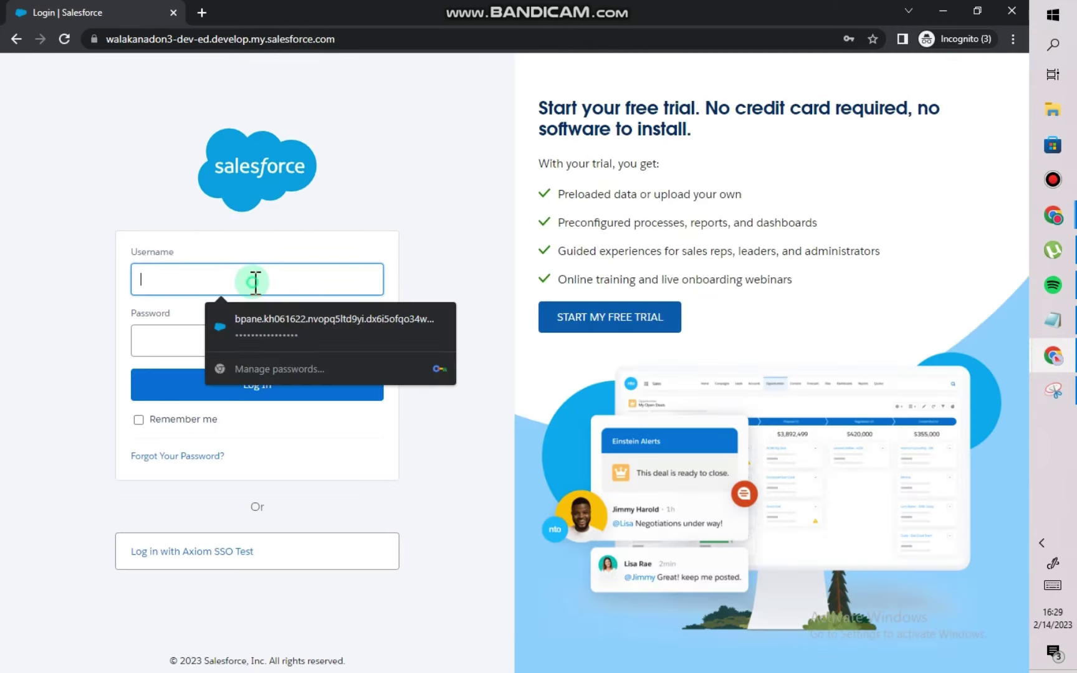
left_click(274, 327)
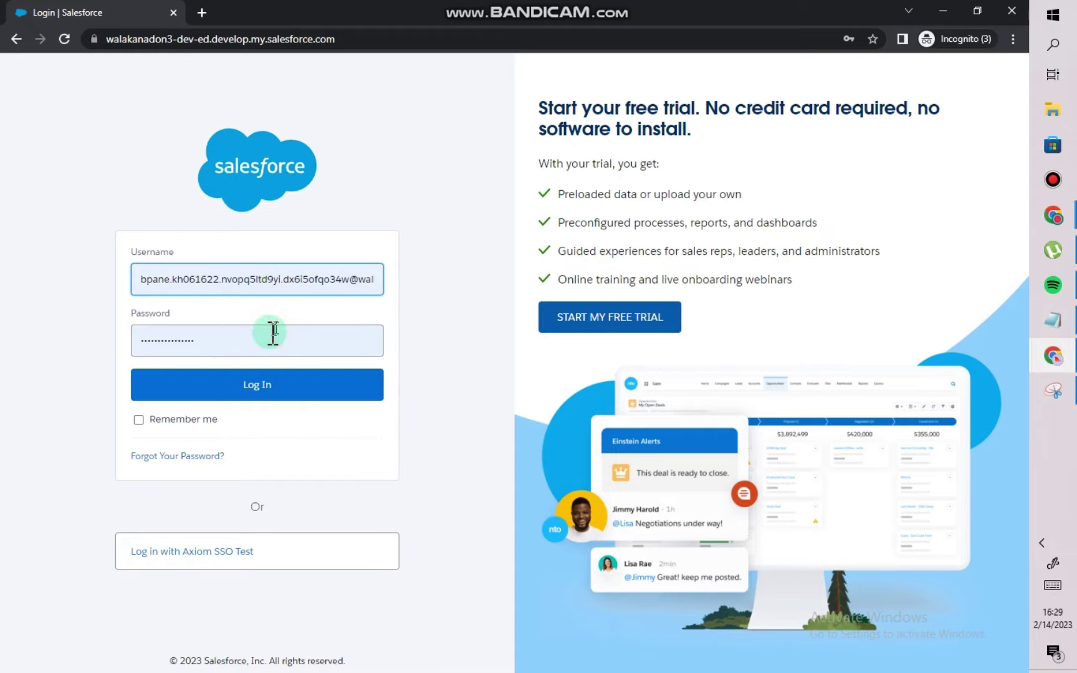
left_click(216, 394)
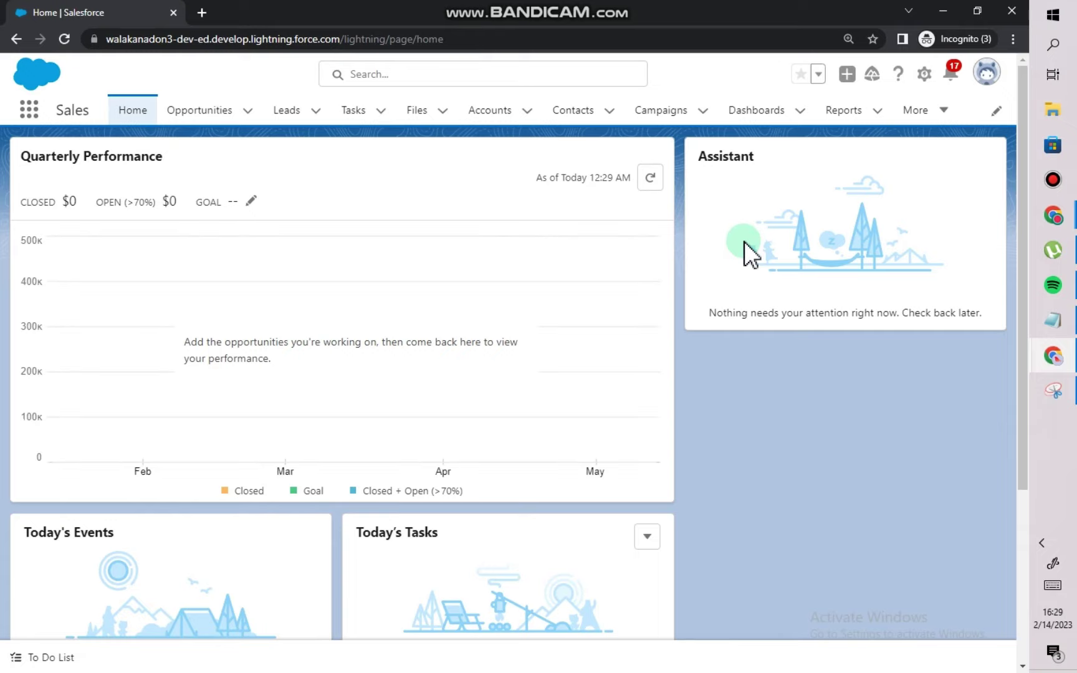
Log out from the avatar menu and sign in again using the autofilled saved login.
left_click(986, 73)
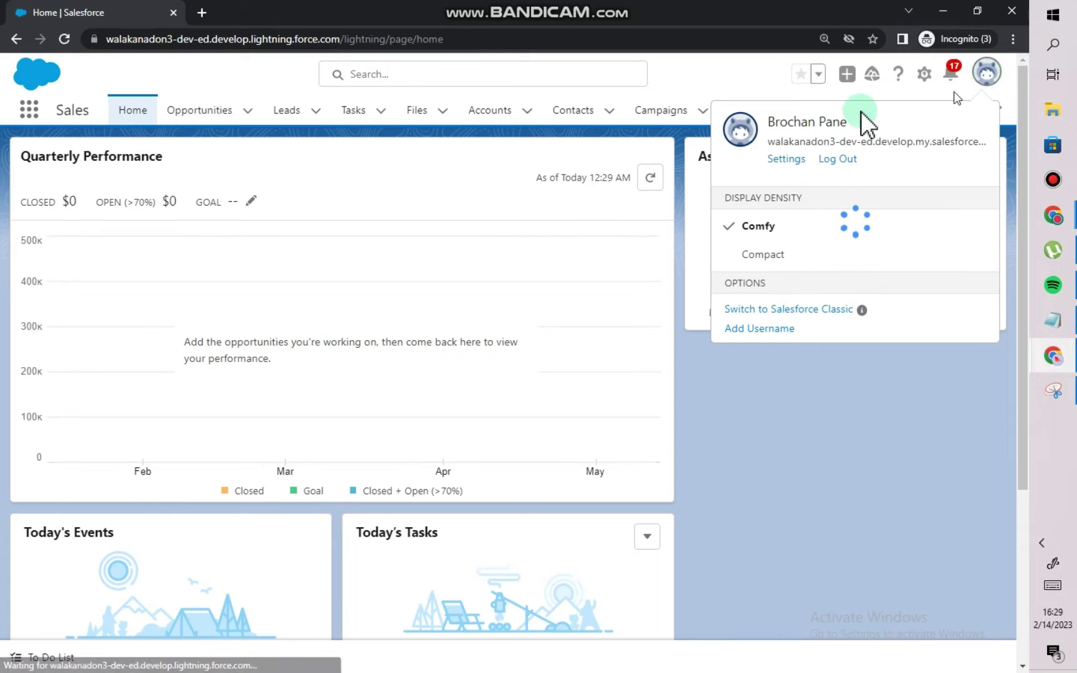
left_click(737, 511)
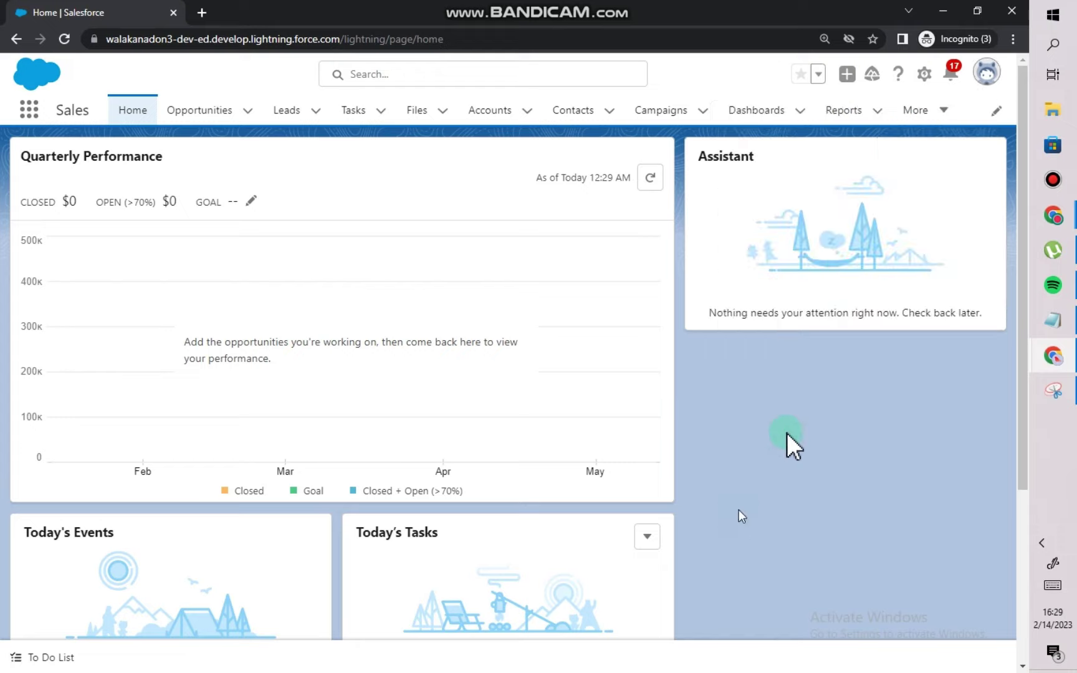
left_click(986, 78)
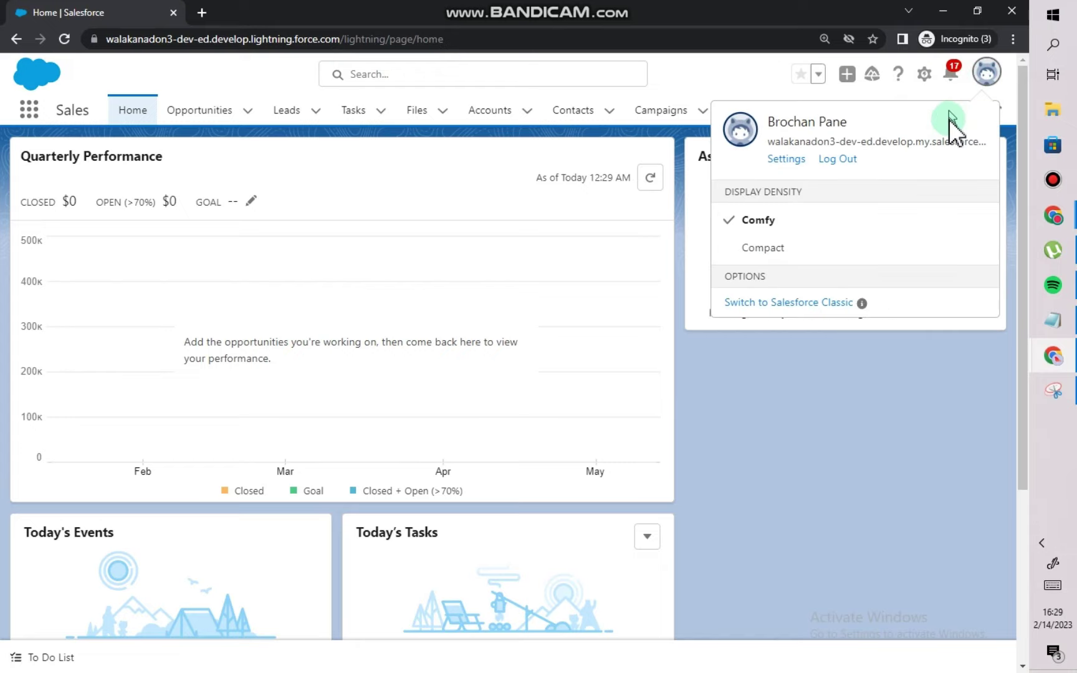
left_click(826, 159)
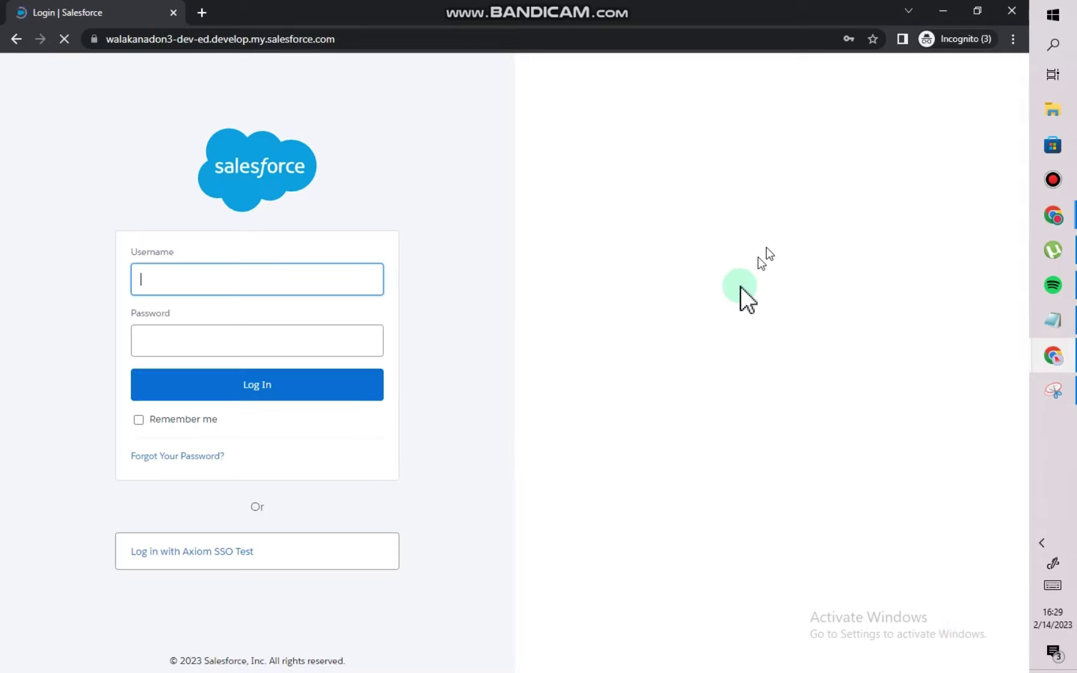
left_click(274, 281)
left_click(265, 337)
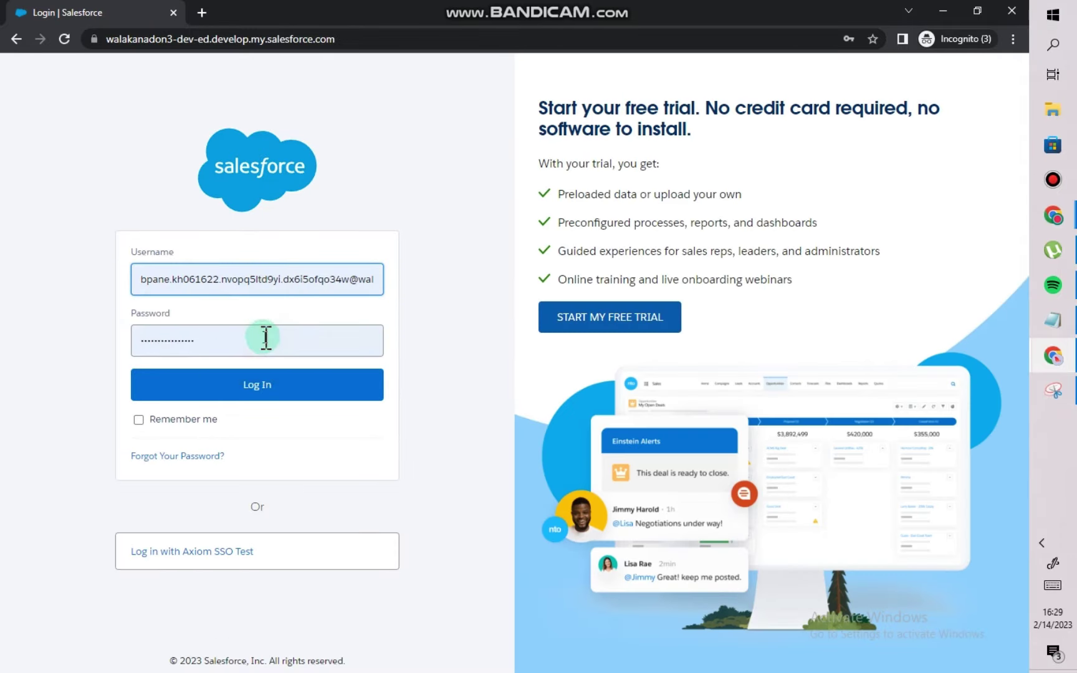
left_click(224, 390)
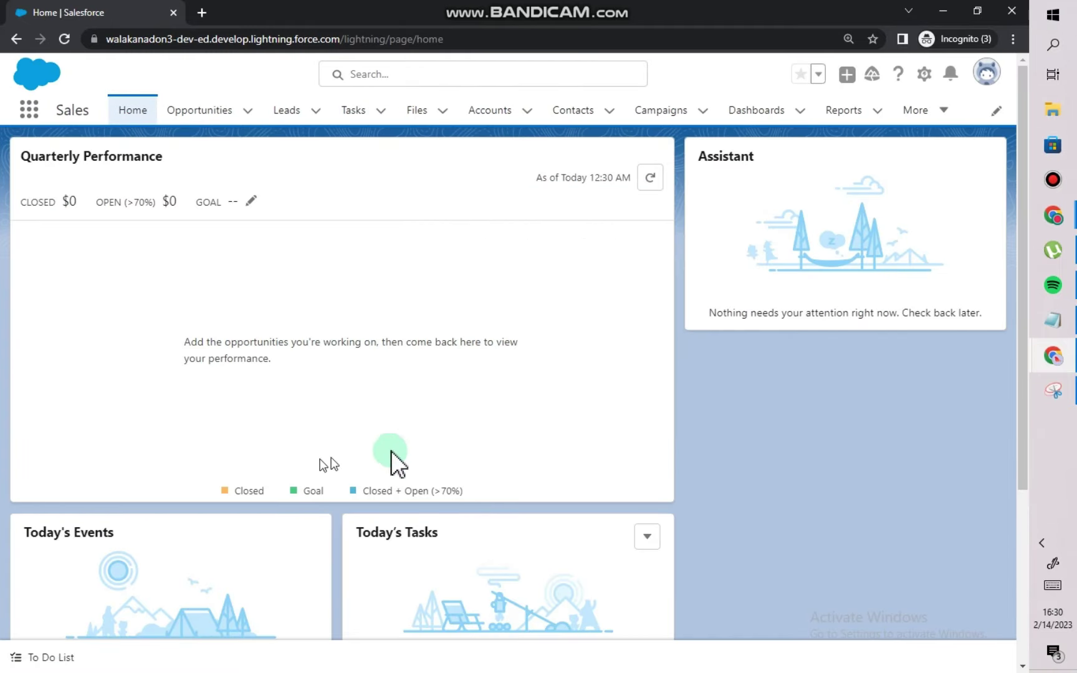
Switch back to the regular Chrome window showing the org's Sales Home page.
left_click(984, 79)
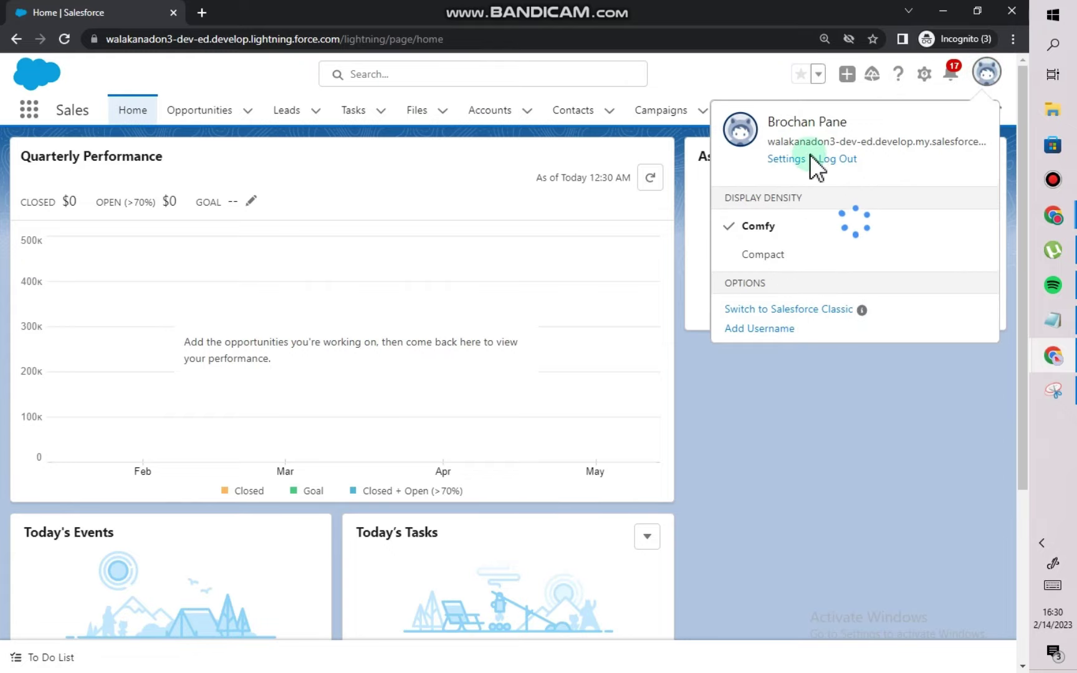
left_click(729, 513)
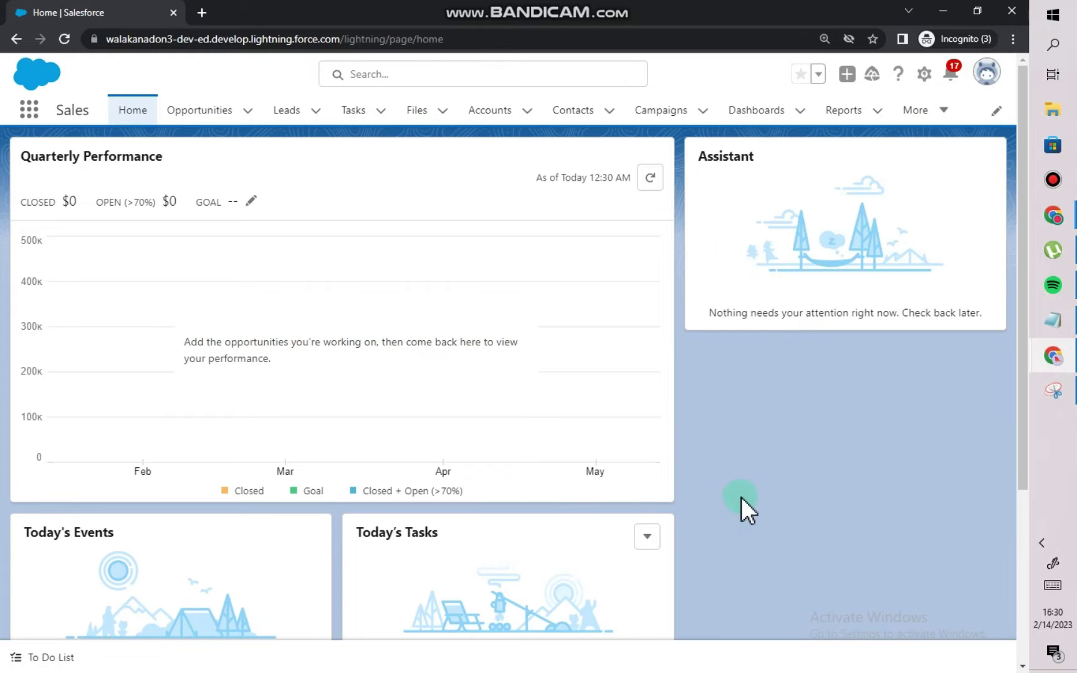
mouse_move(1052, 352)
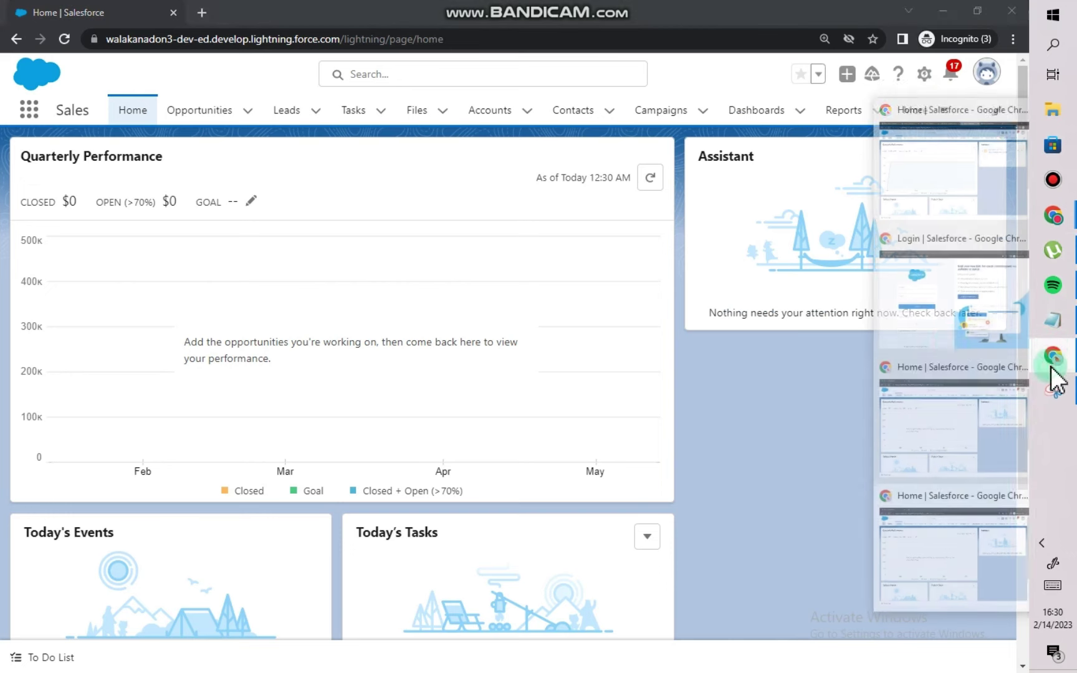
left_click(930, 191)
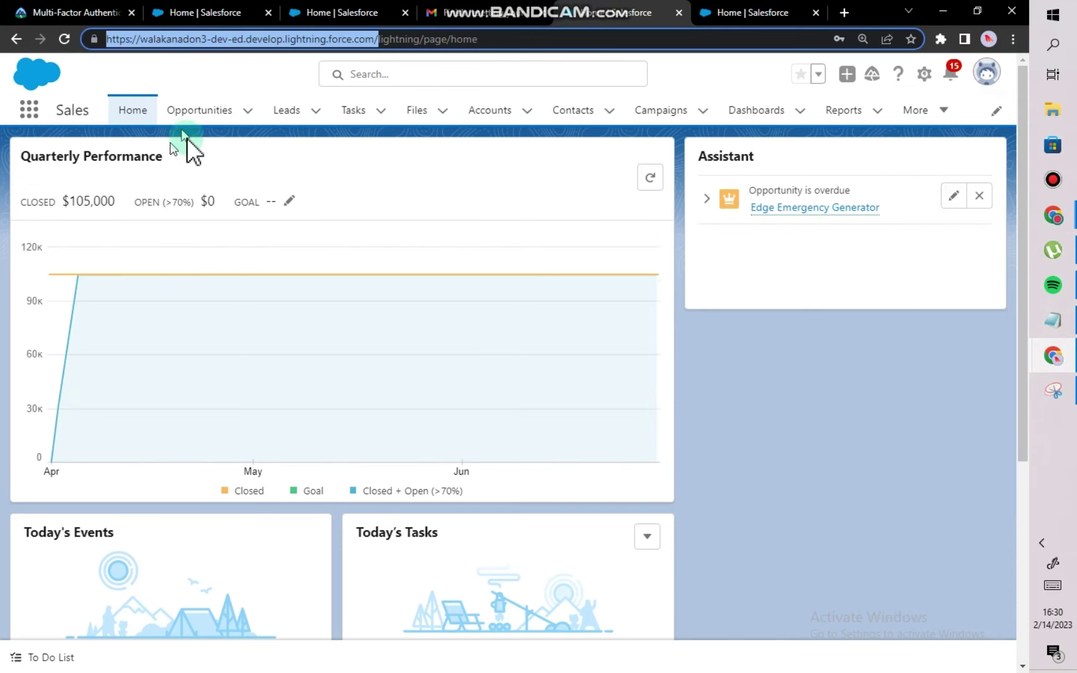
Reload the Trailhead superbadge page and recheck the step 4 Lightning Login challenge, earning +2,500 points.
left_click(62, 12)
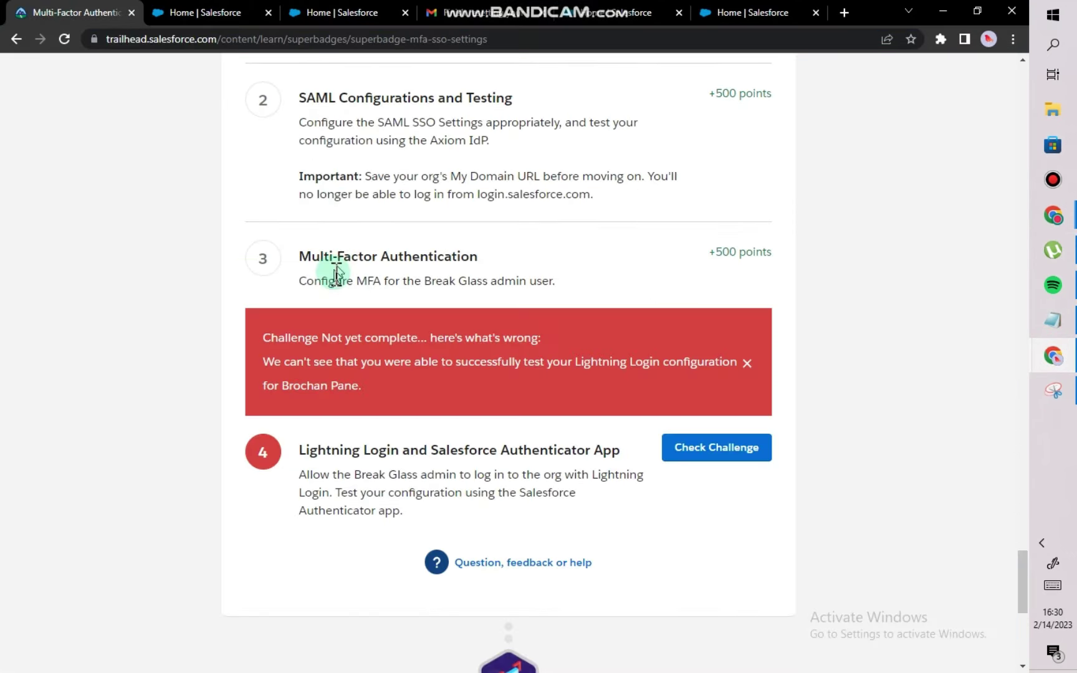
left_click(64, 39)
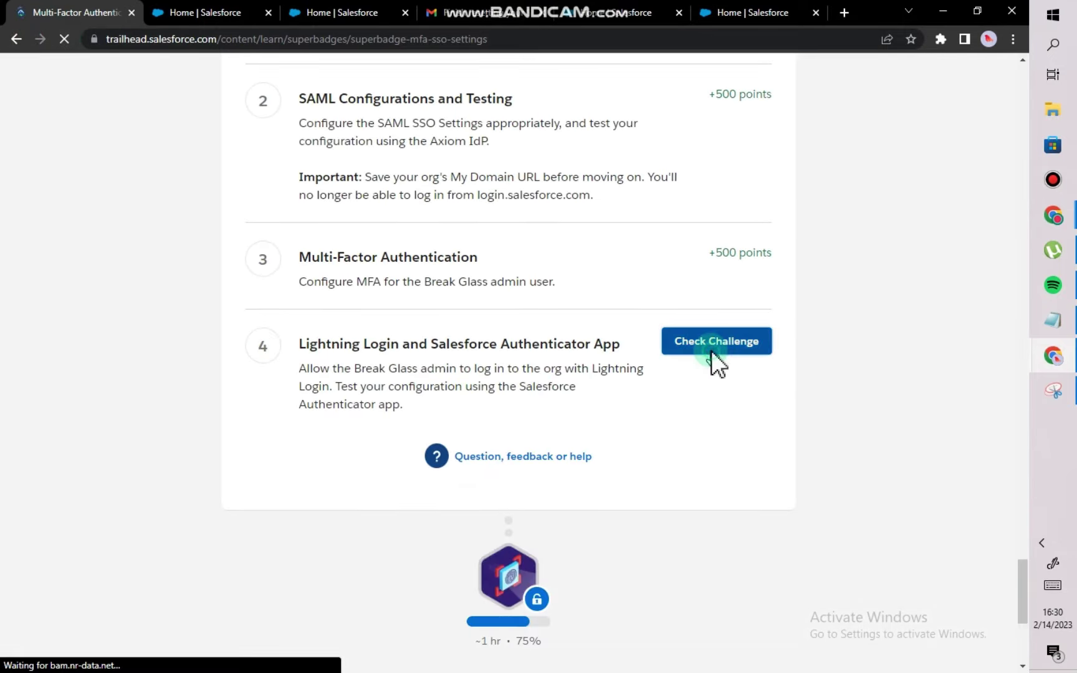
left_click(711, 350)
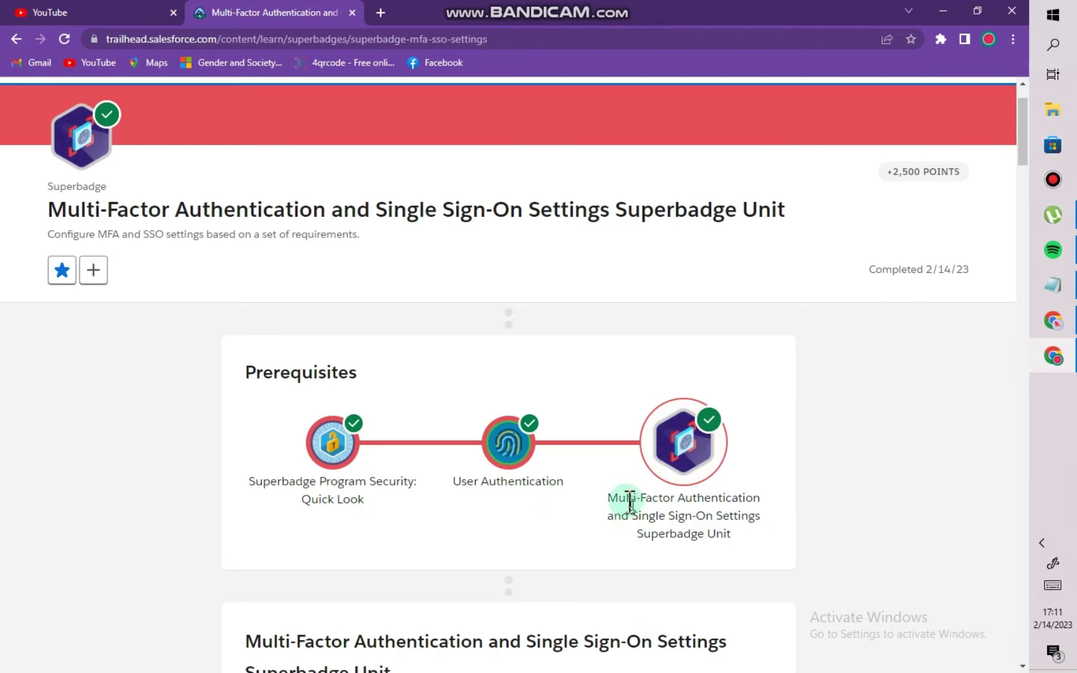
left_click_drag(607, 498, 745, 538)
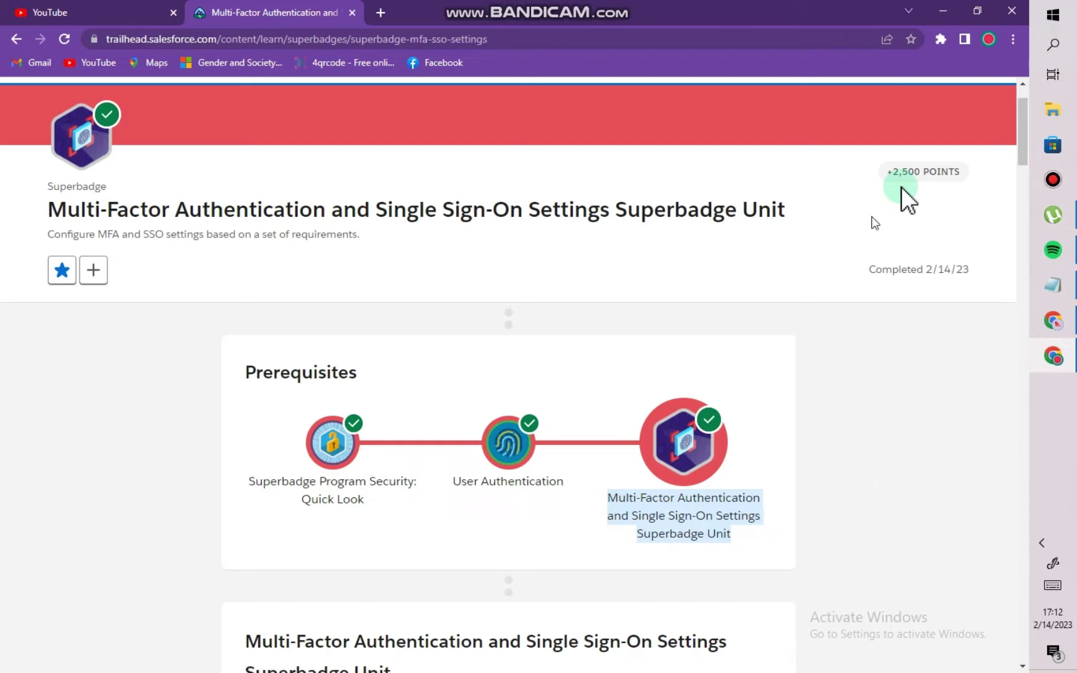
left_click(1053, 286)
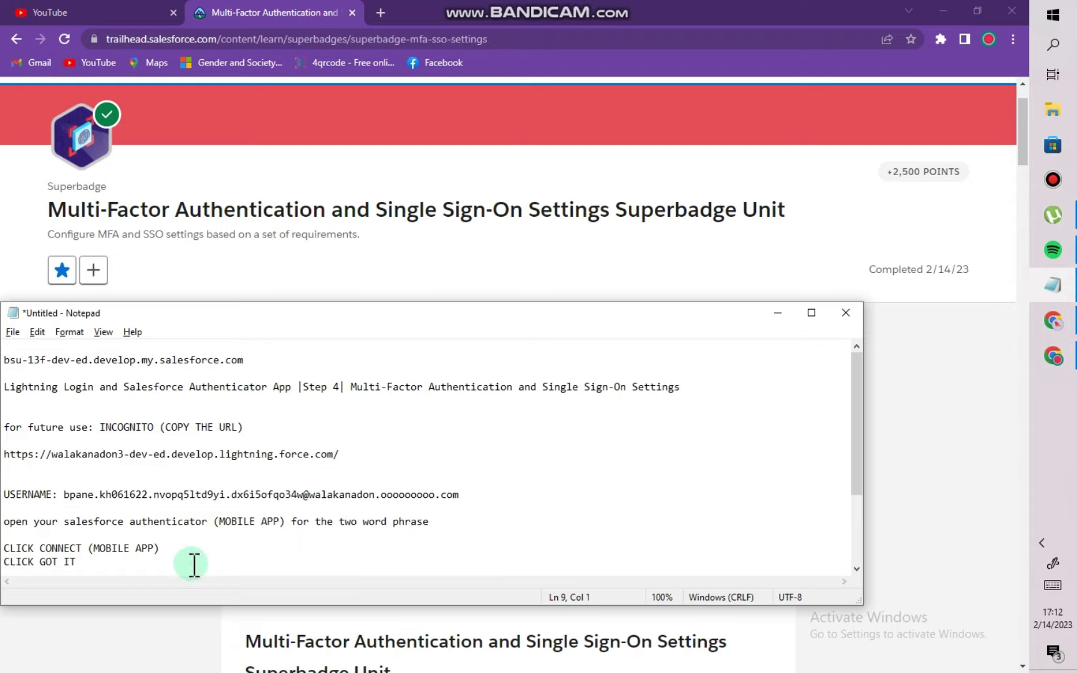
Duplicate the 'LOG OUT AND RE LOG IN . TRY AND TRY' line in Notepad until it appears seven times.
left_click(160, 569)
scroll(160, 569, "down", 3)
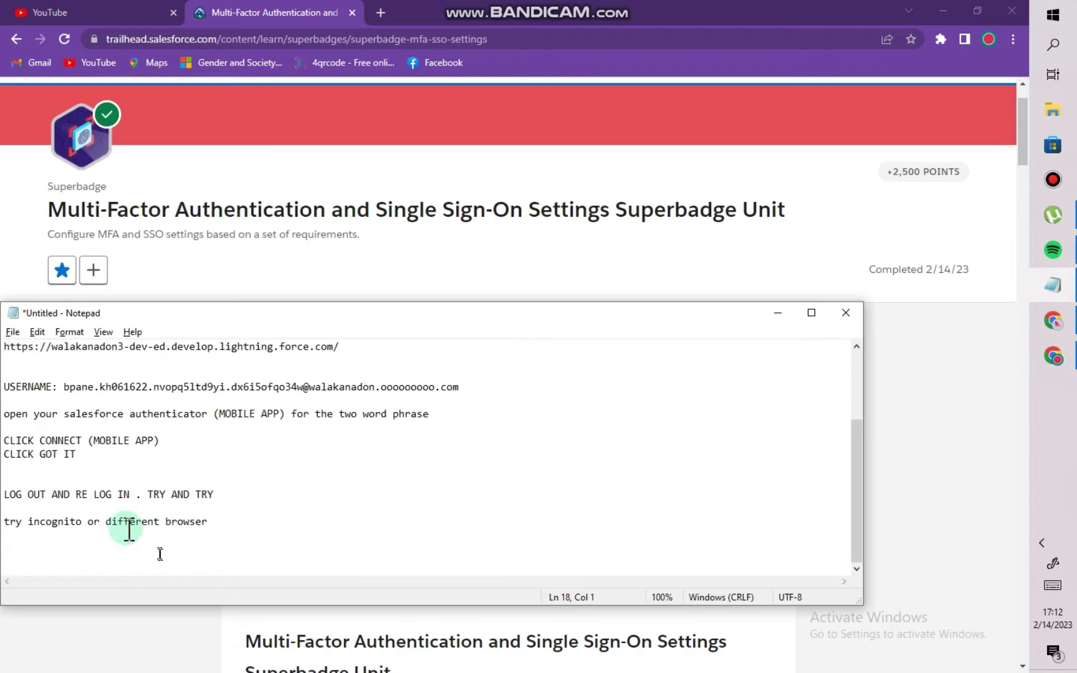
left_click_drag(325, 319, 531, 84)
scroll(300, 527, "down", 15)
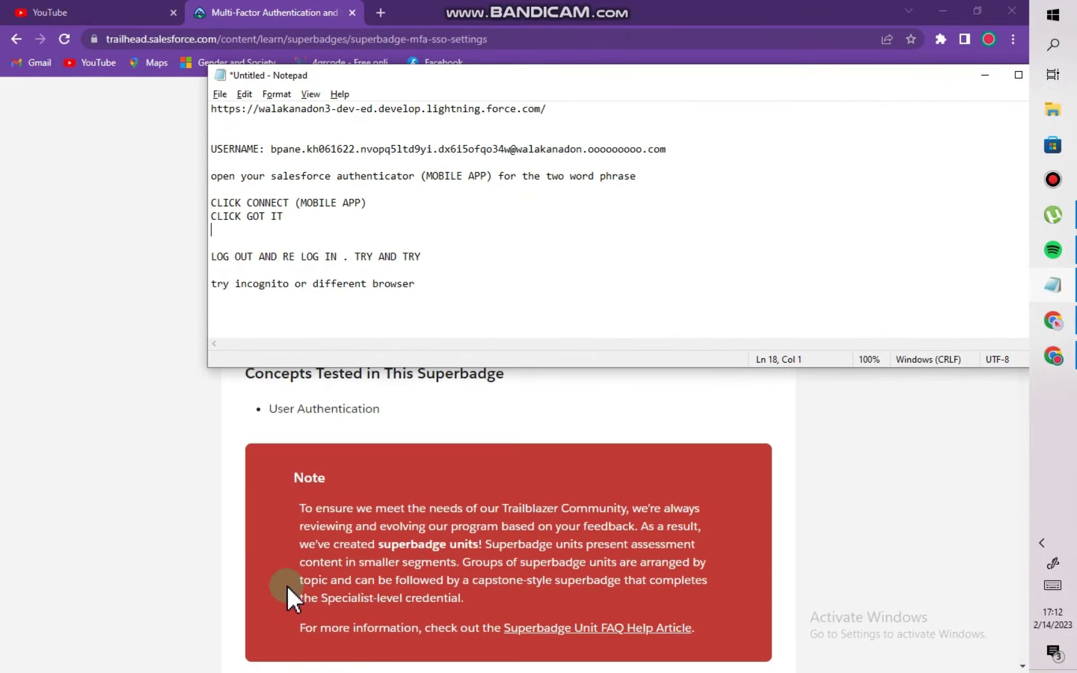
scroll(278, 571, "down", 10)
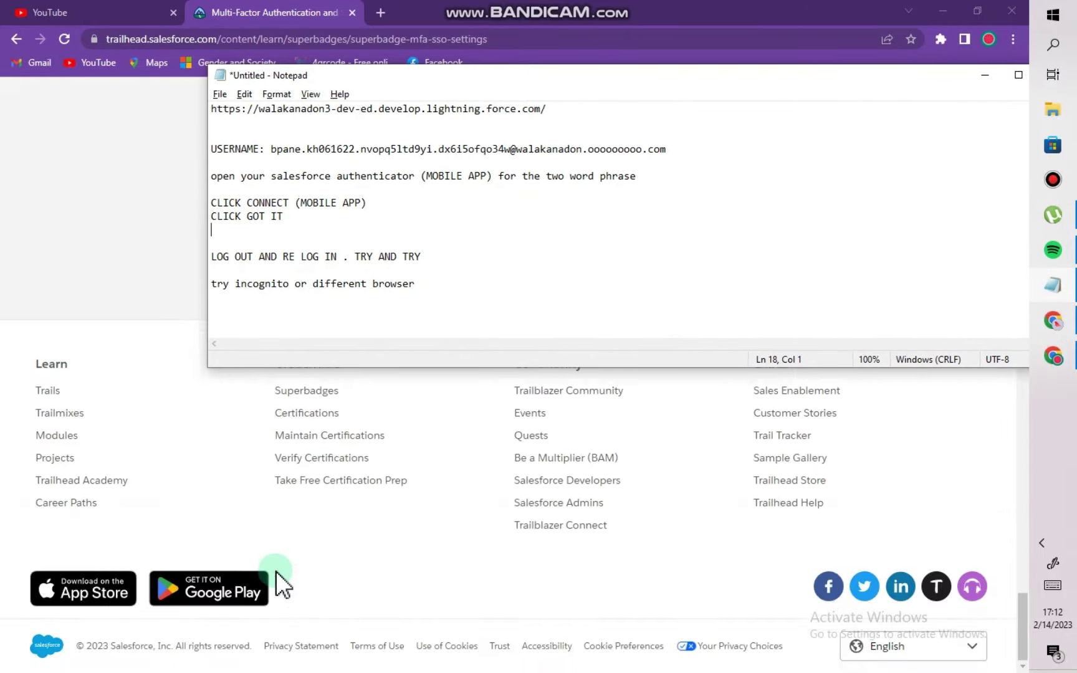
scroll(275, 571, "up", 5)
scroll(275, 569, "down", 1)
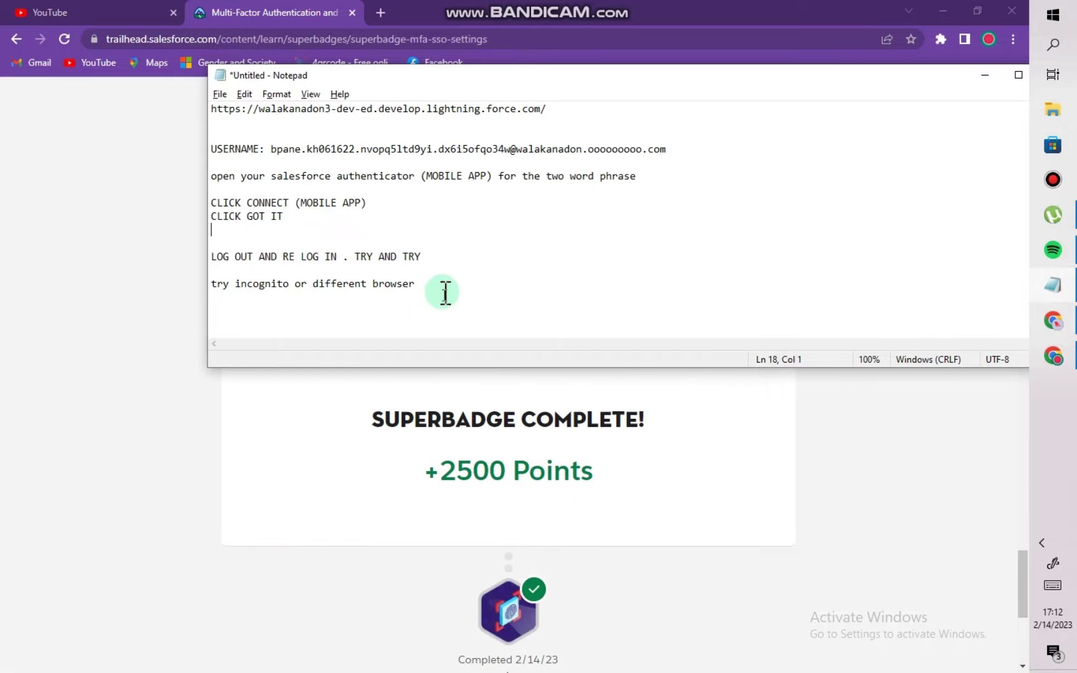
left_click_drag(493, 264, 211, 257)
key("ctrl+c")
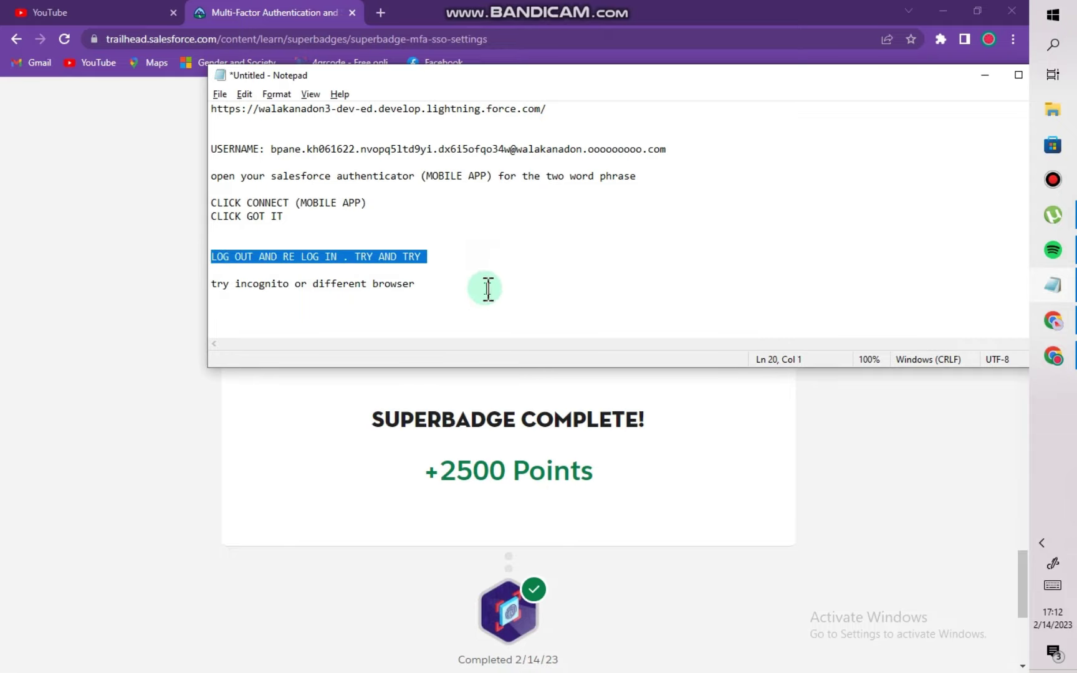
left_click(469, 266)
key("ctrl+v")
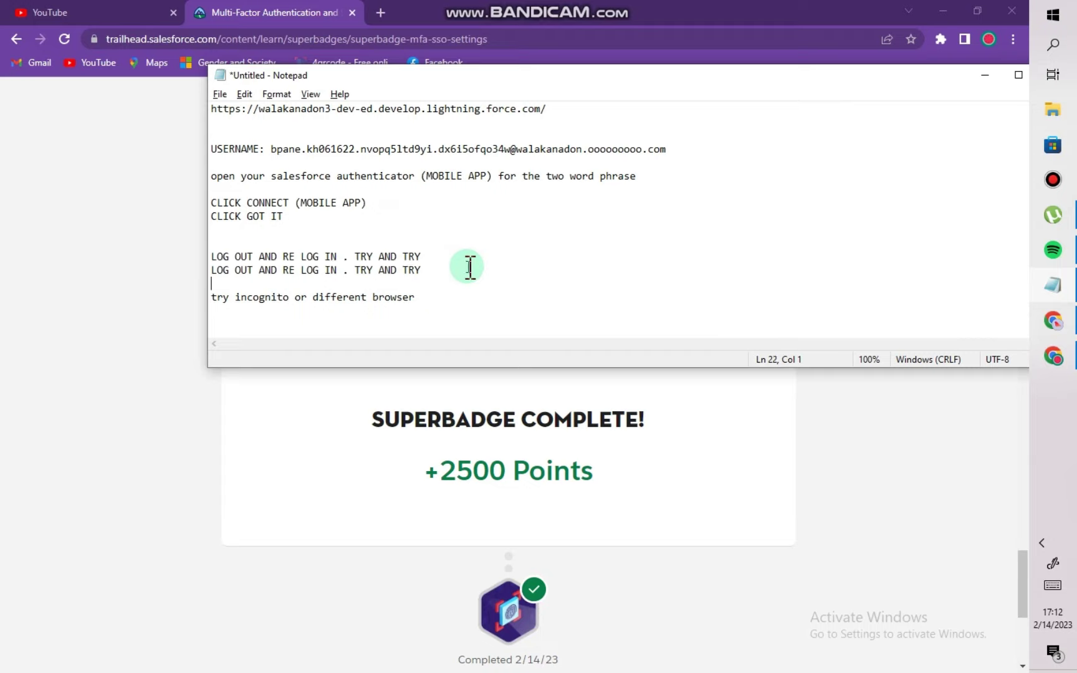
key("ctrl+v")
key("ctrl+v")
key("ctrl+v")
key("ctrl+v")
key("ctrl+v")
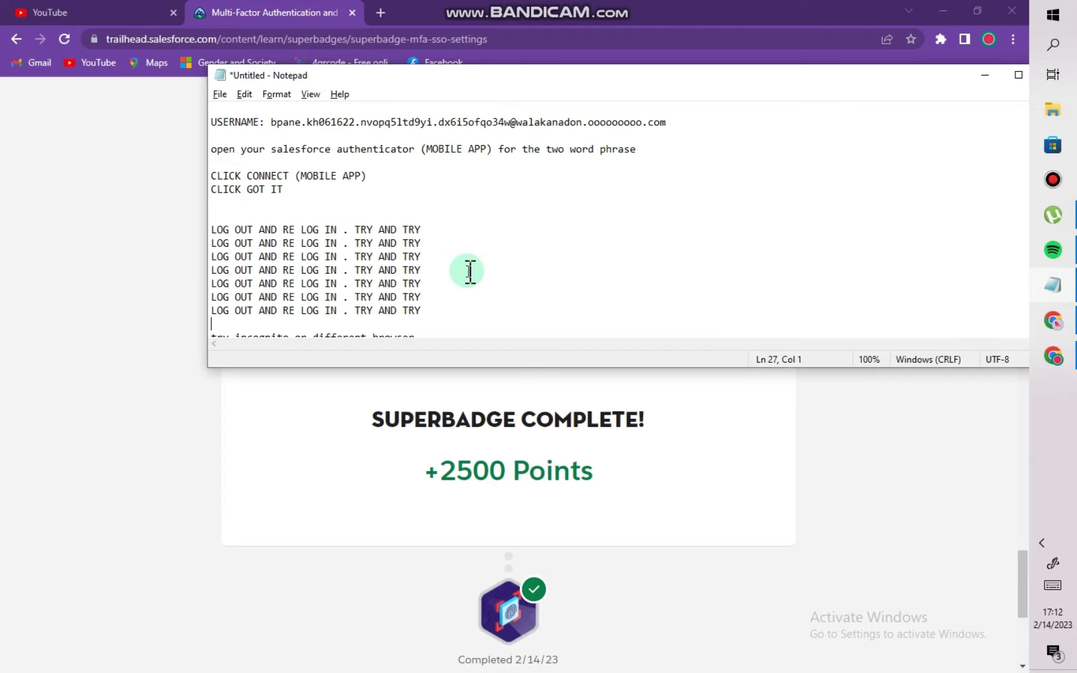
scroll(477, 278, "down", 1)
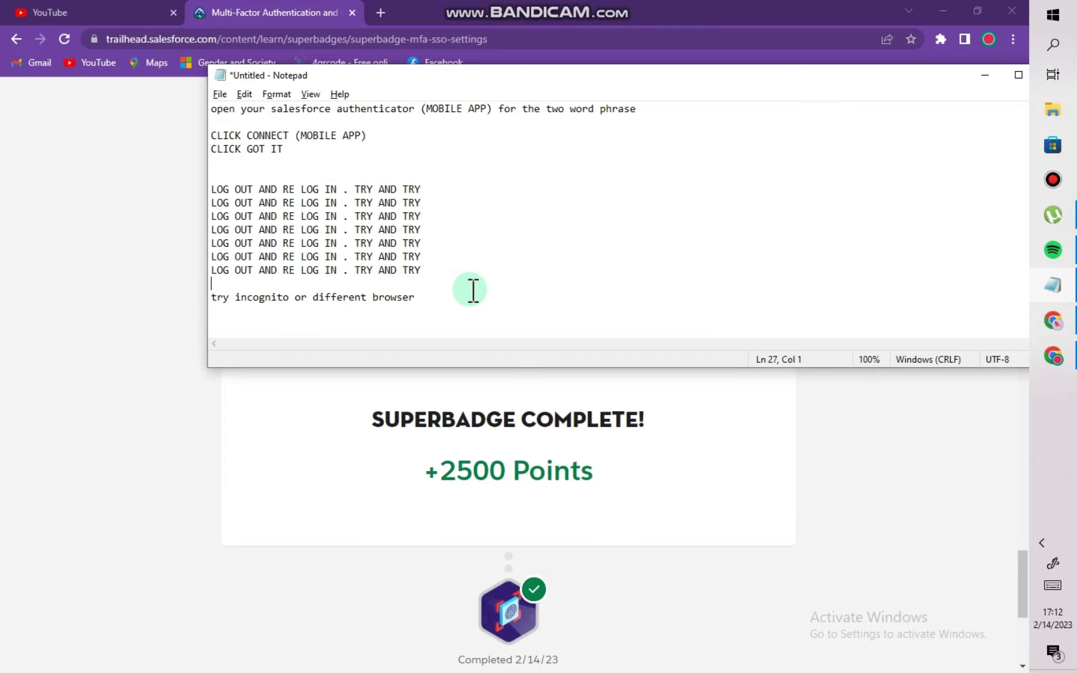